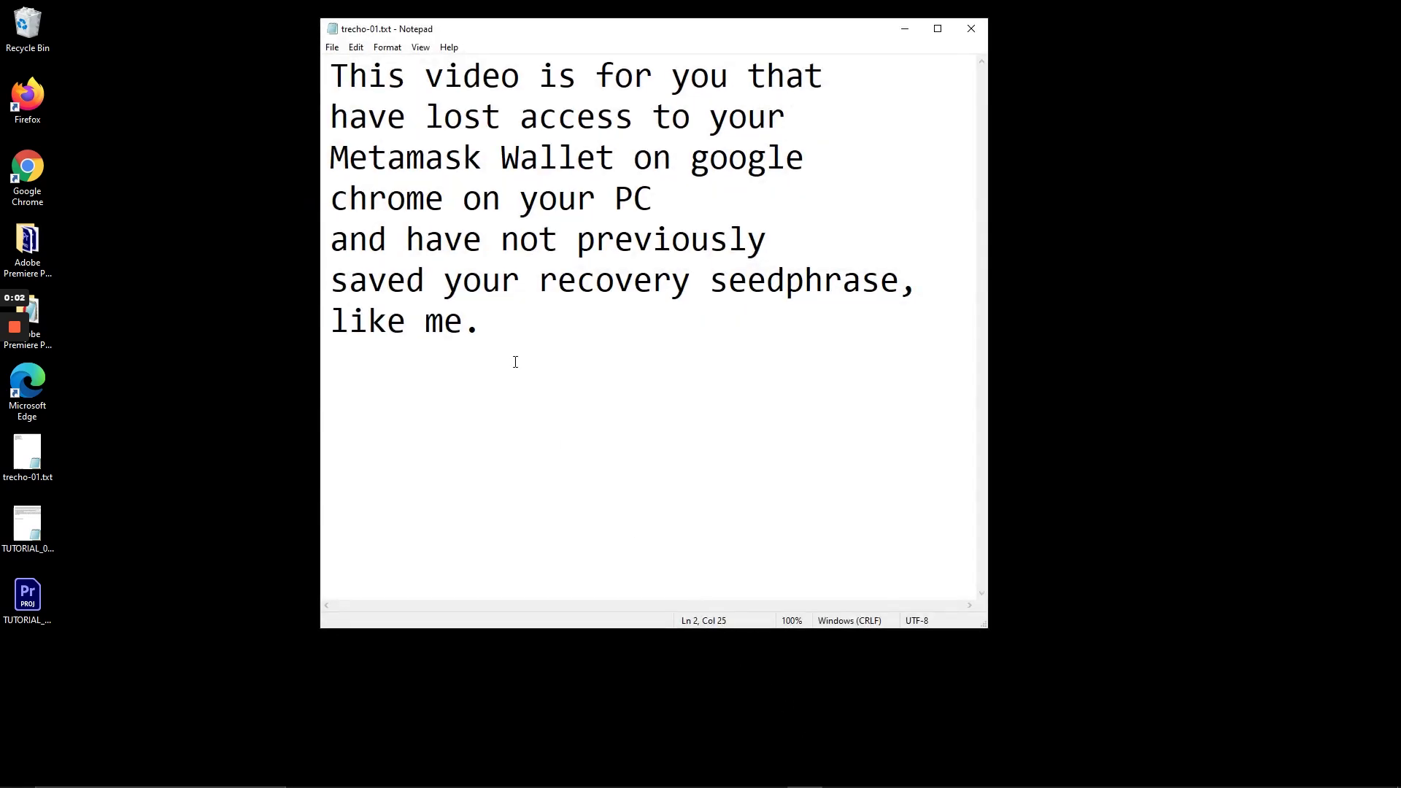
Set the intro note aside and scroll the Vault Decryptor article to 'What if you no longer have access'
{"action": "mouse_move", "coordinate": [330, 74]}
{"action": "left_mouse_down"}
{"action": "mouse_move", "coordinate": [579, 109]}
{"action": "mouse_move", "coordinate": [867, 322]}
{"action": "left_mouse_up"}
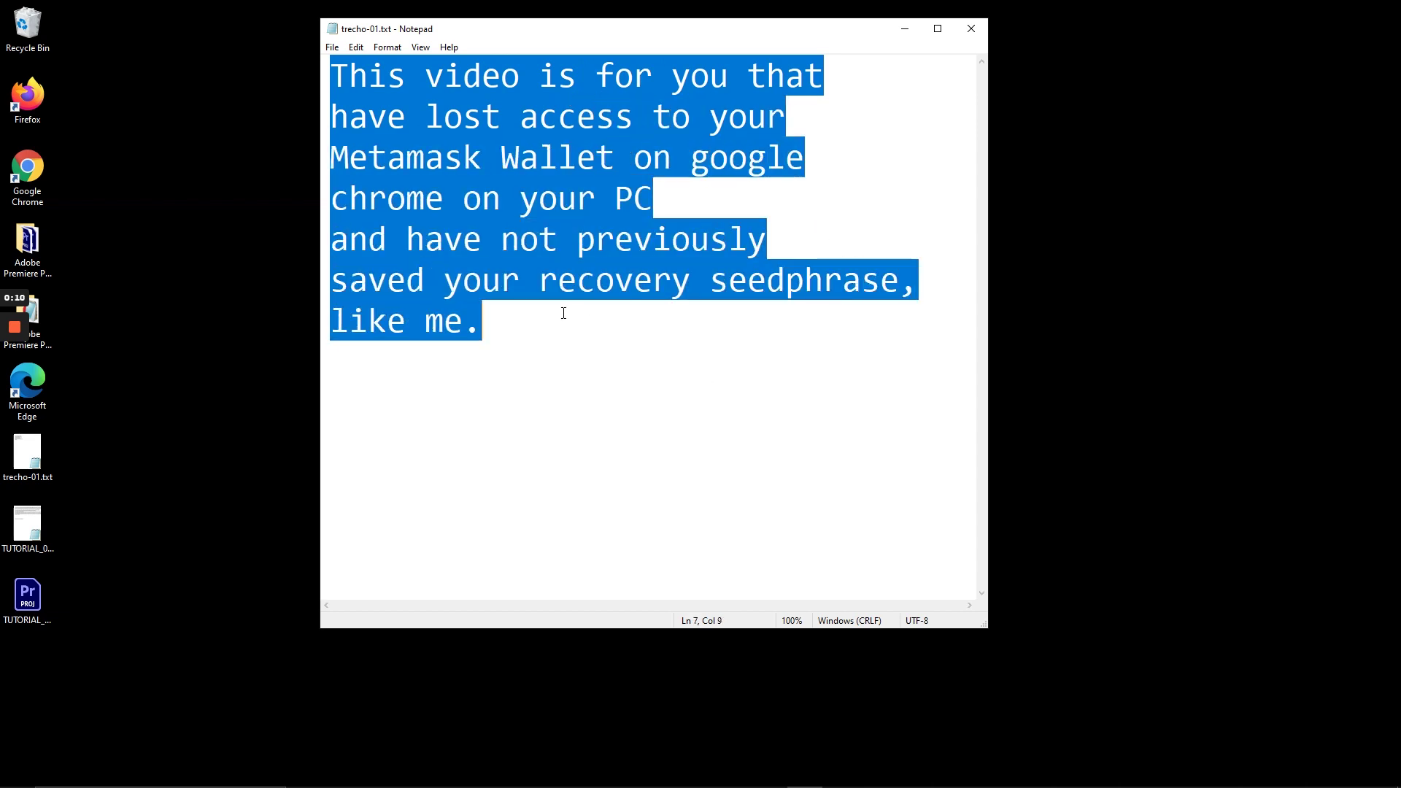
{"action": "left_click", "coordinate": [499, 330]}
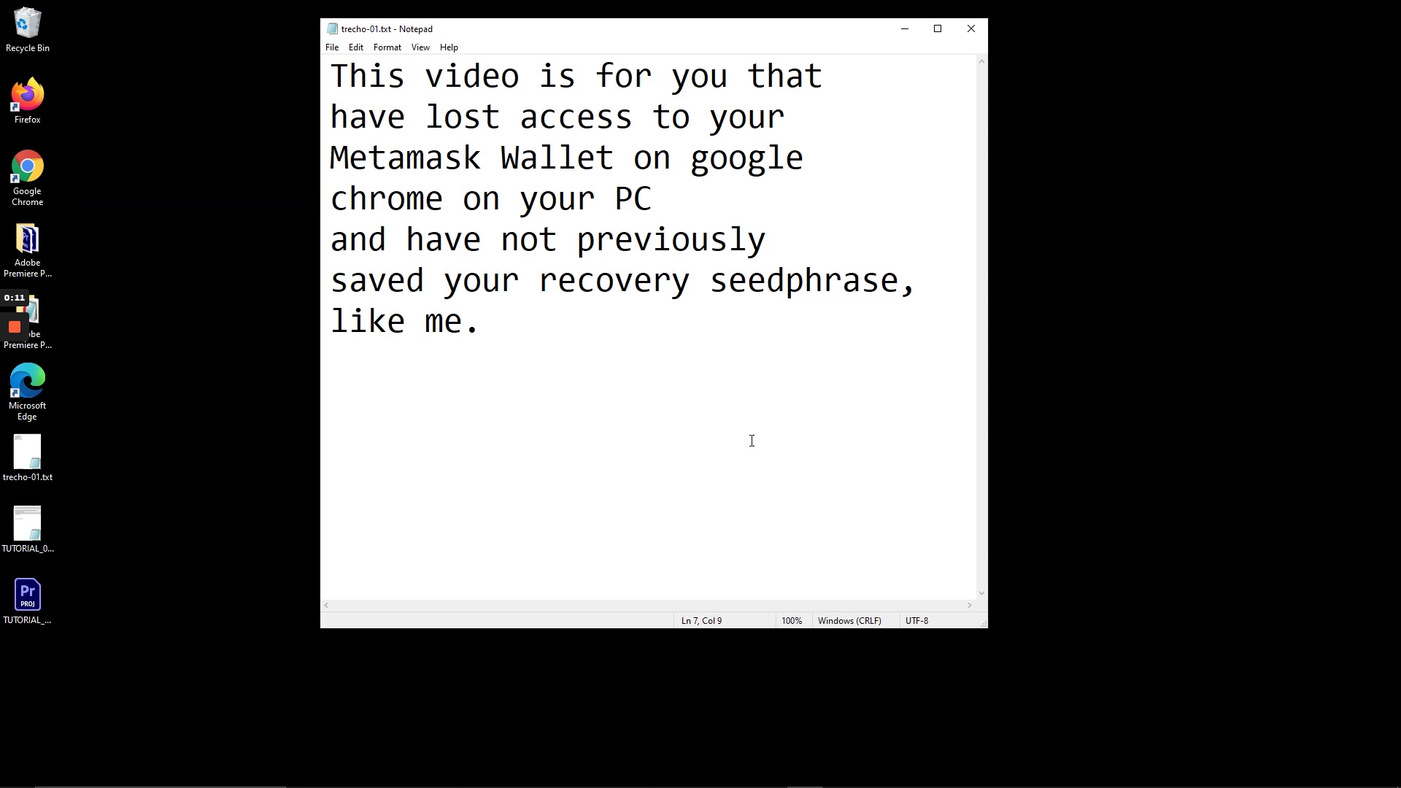
{"action": "left_click", "coordinate": [904, 28]}
{"action": "left_click", "coordinate": [376, 780]}
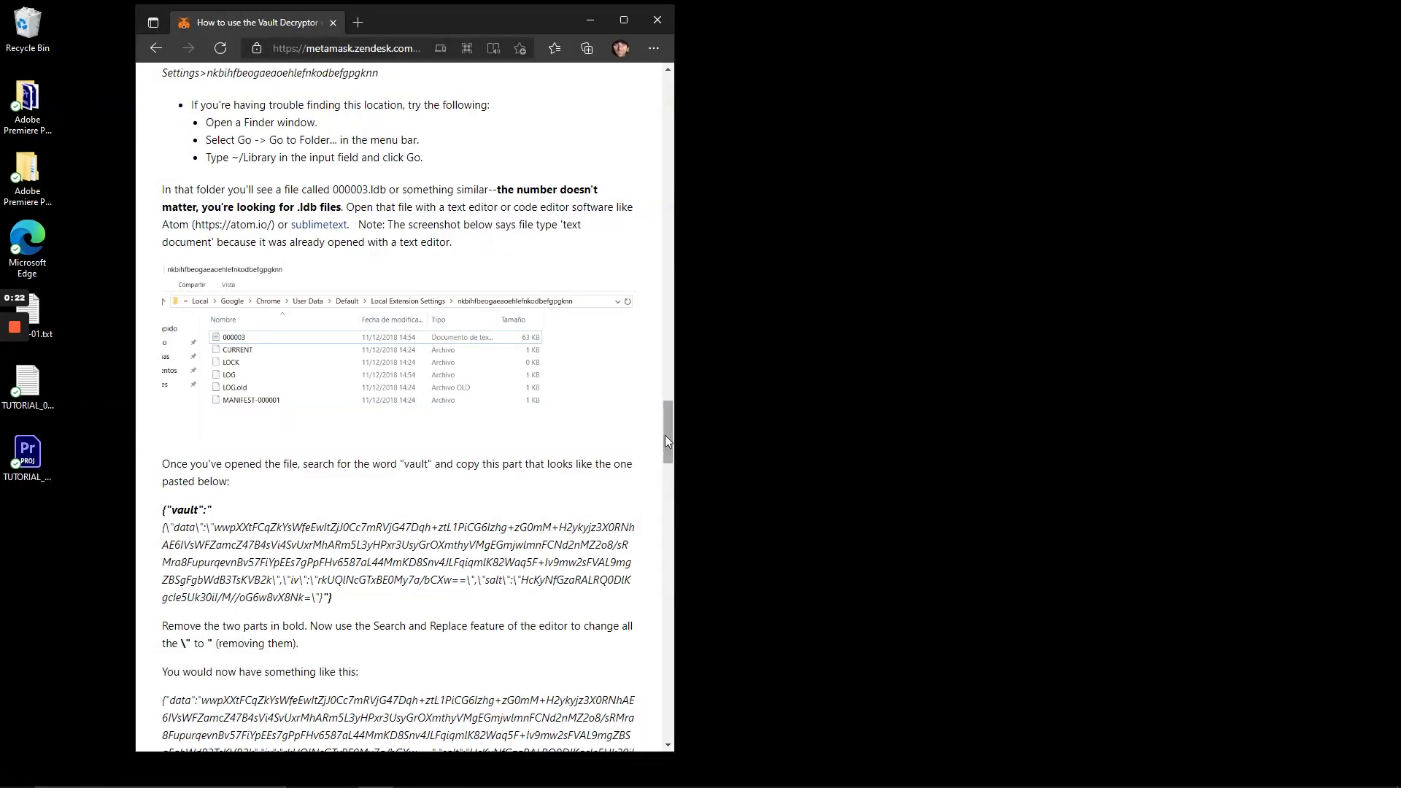
{"action": "left_click_drag", "start_coordinate": [665, 434], "coordinate": [667, 114]}
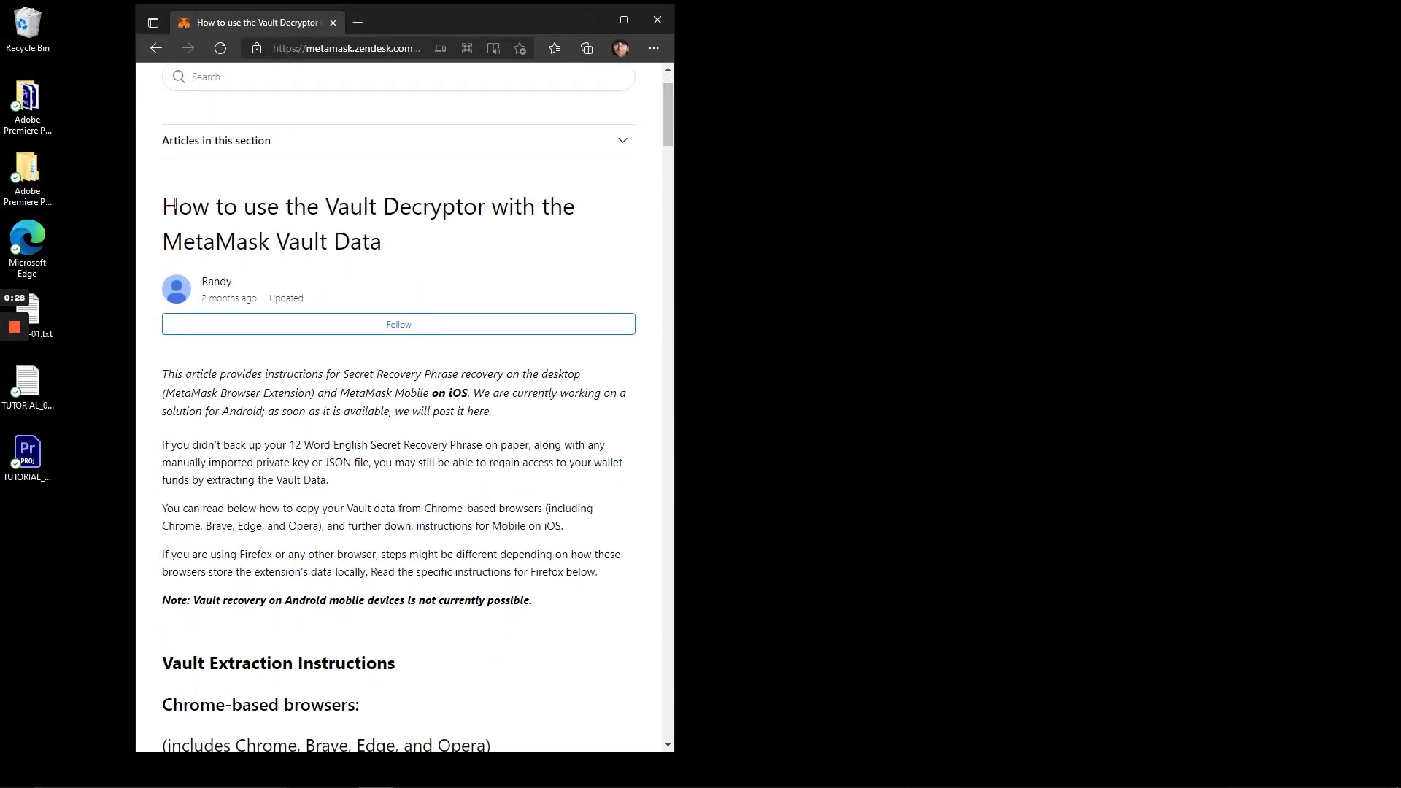
{"action": "left_click_drag", "start_coordinate": [163, 203], "coordinate": [395, 241]}
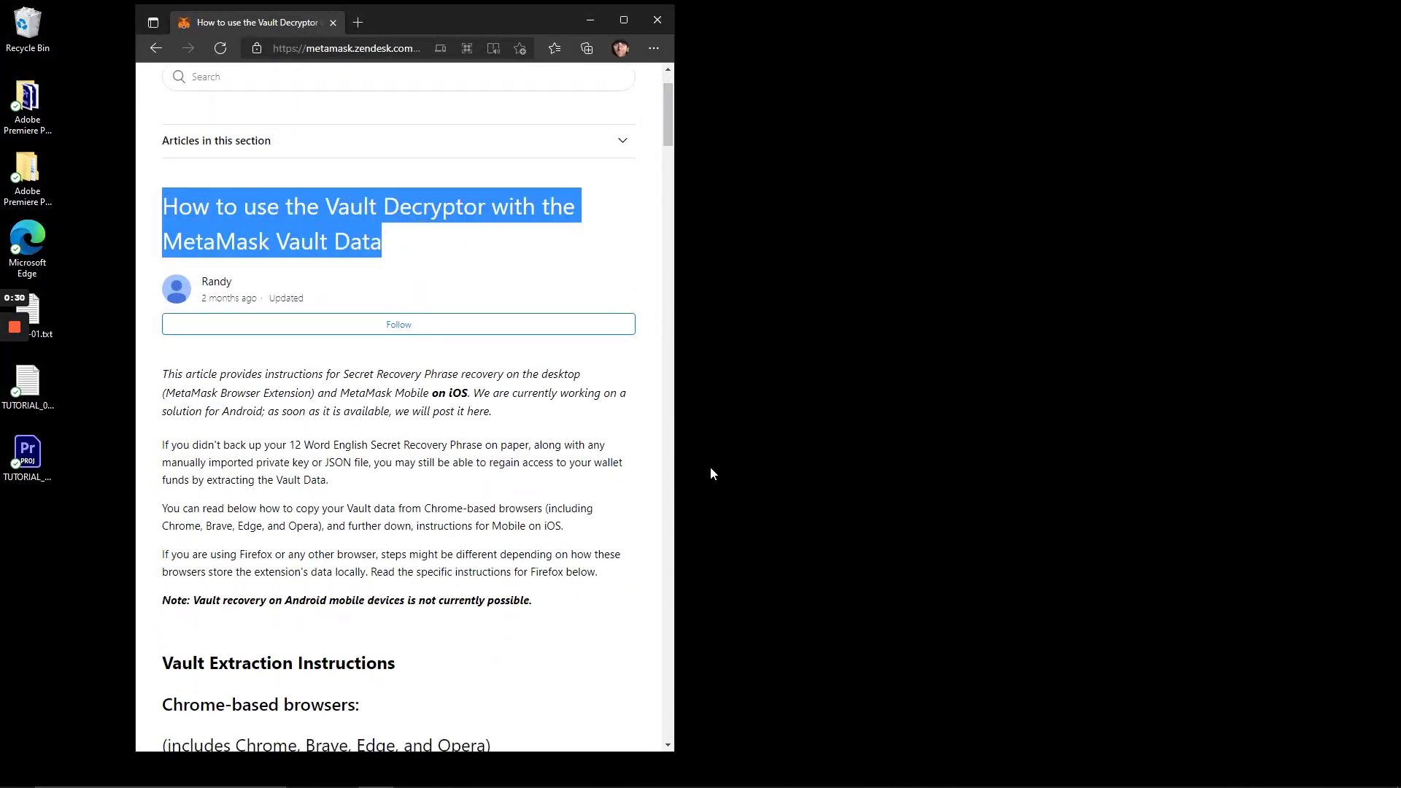
{"action": "left_click", "coordinate": [586, 490]}
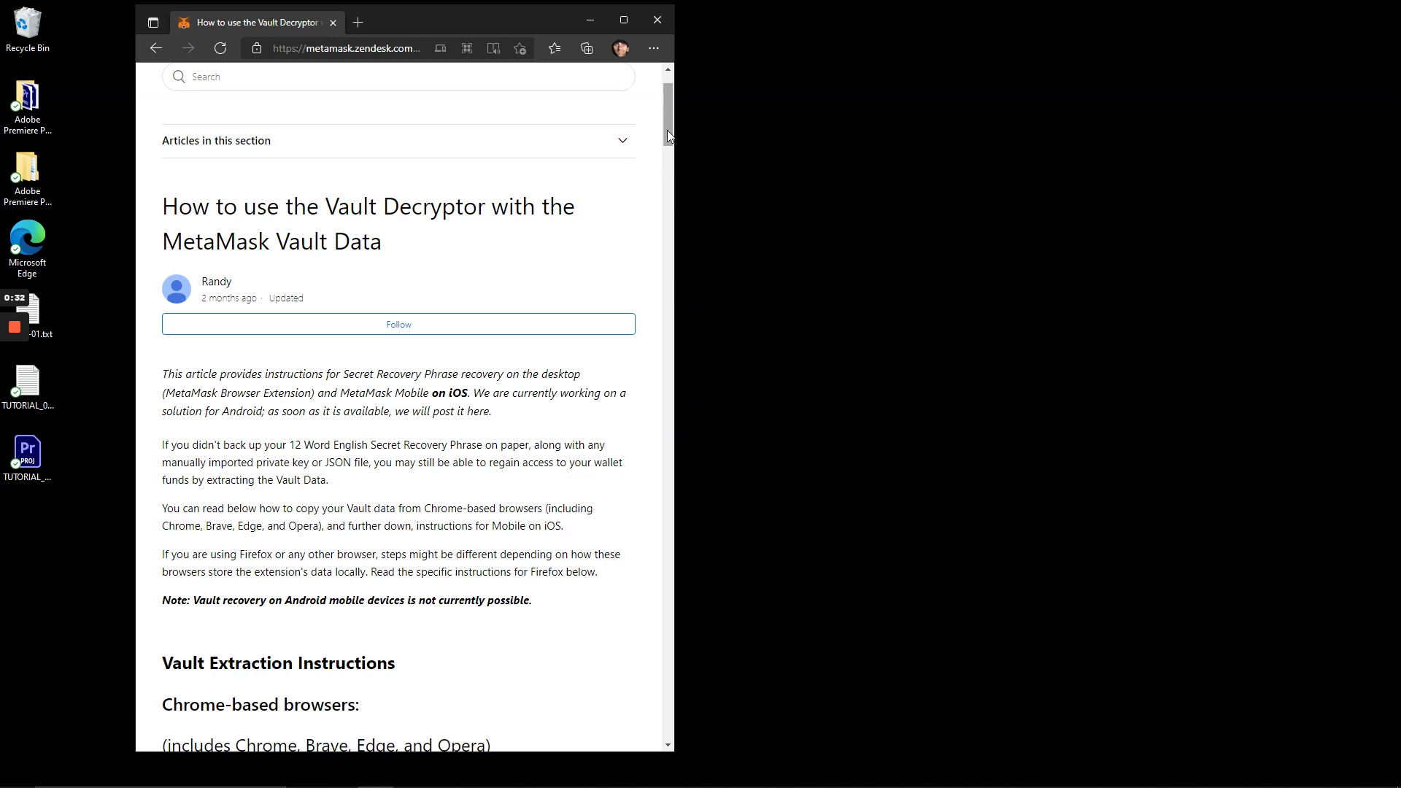
{"action": "left_click_drag", "start_coordinate": [667, 111], "coordinate": [667, 293]}
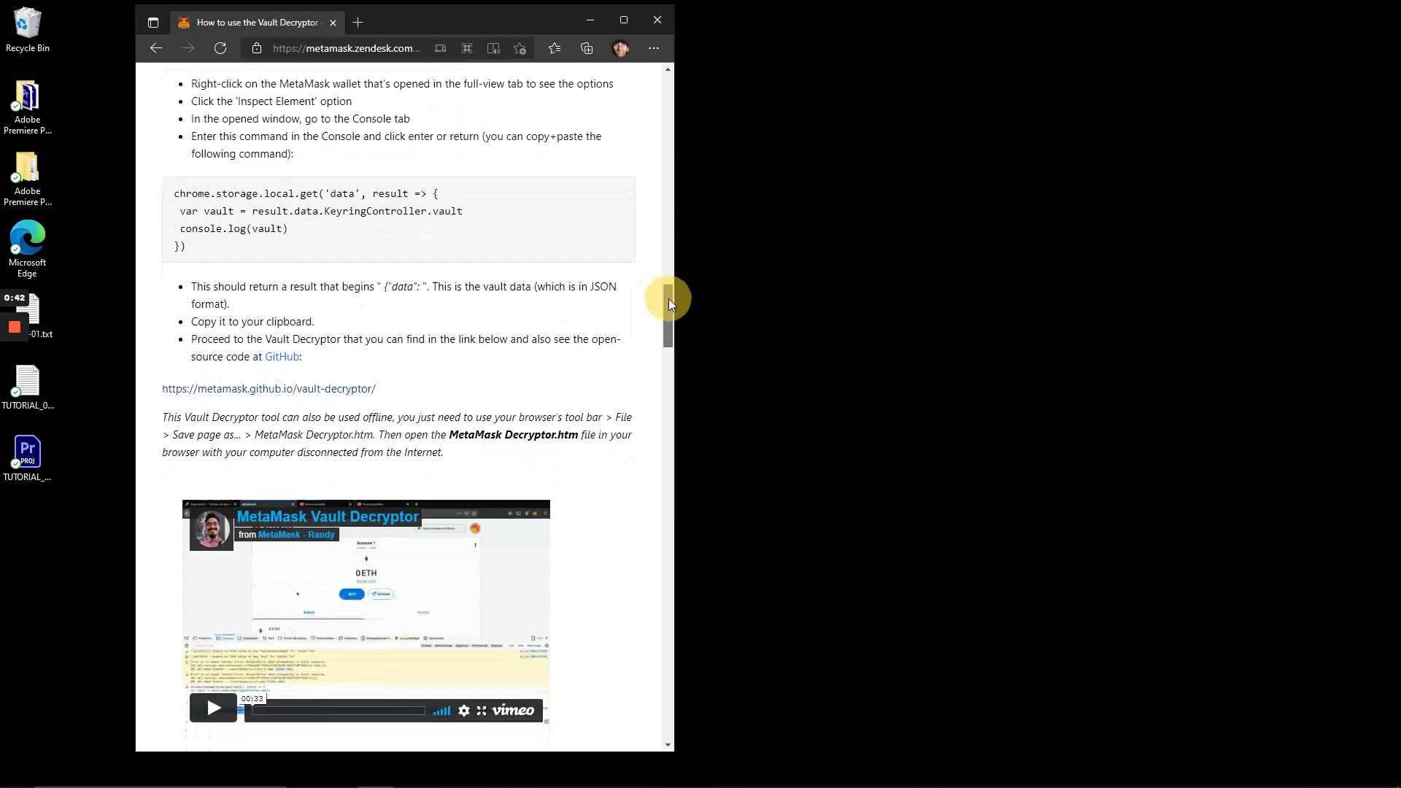
{"action": "left_click_drag", "start_coordinate": [667, 281], "coordinate": [672, 386]}
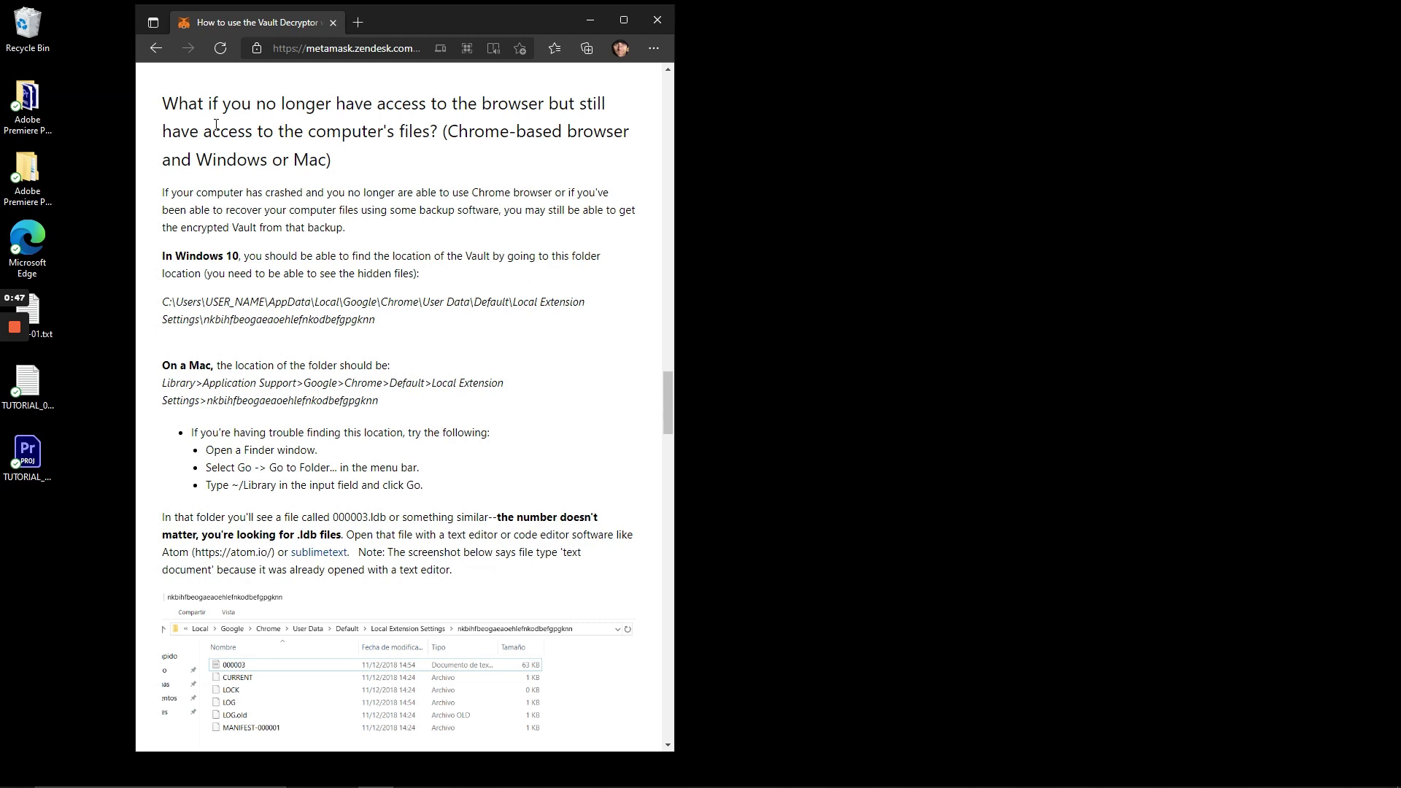
{"action": "left_click_drag", "start_coordinate": [163, 107], "coordinate": [214, 110]}
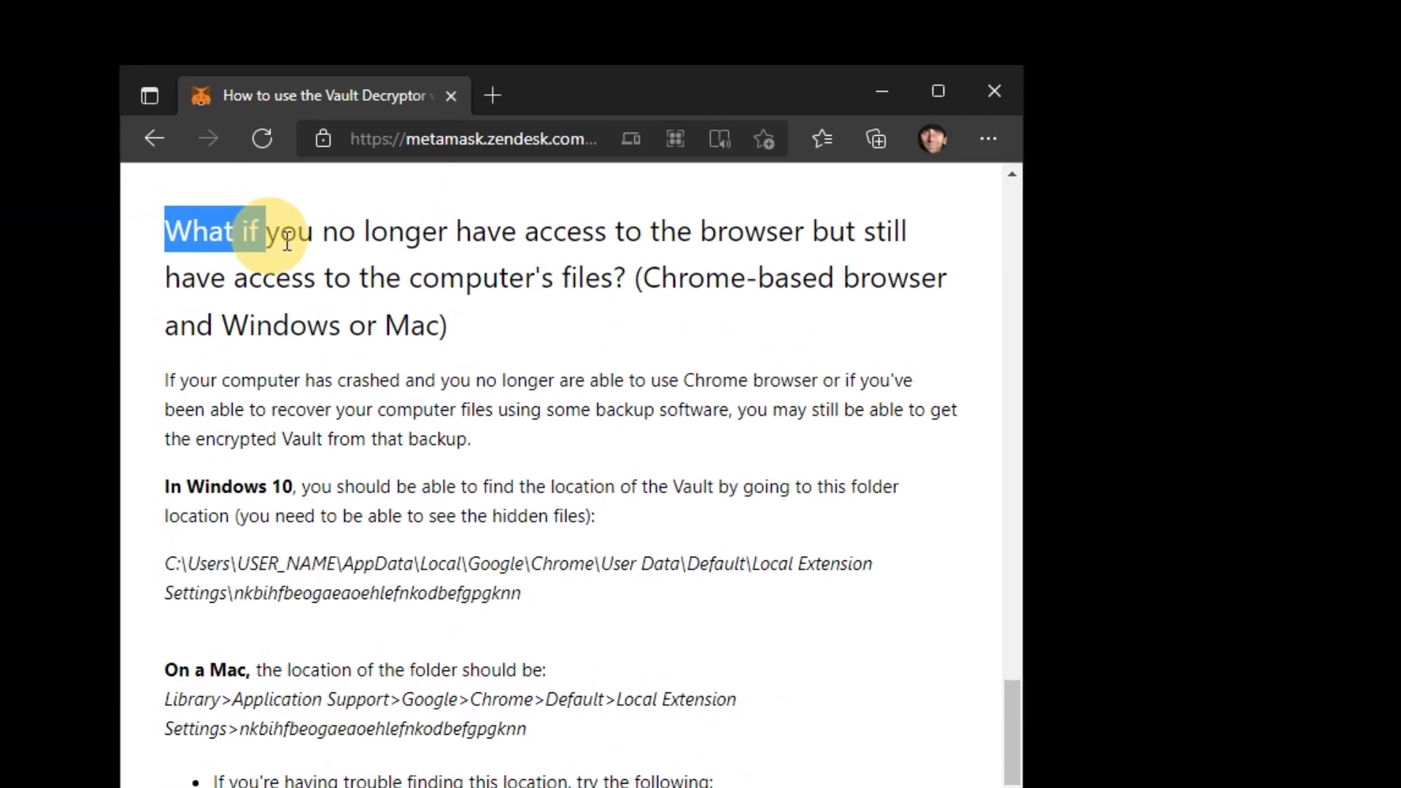
Highlight the recovery section heading about restoring from computer files
{"action": "left_click_drag", "start_coordinate": [287, 242], "coordinate": [499, 334]}
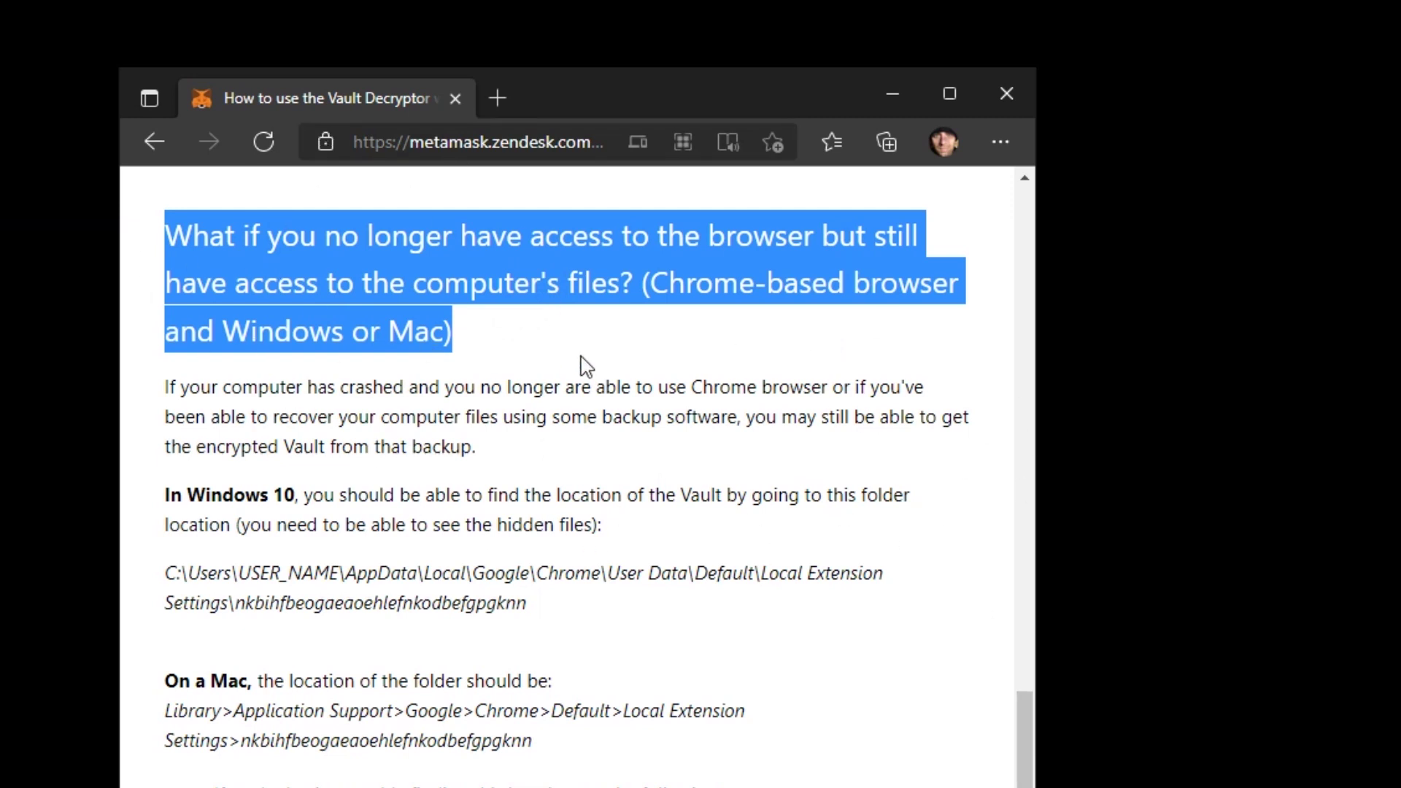
{"action": "left_click", "coordinate": [744, 639]}
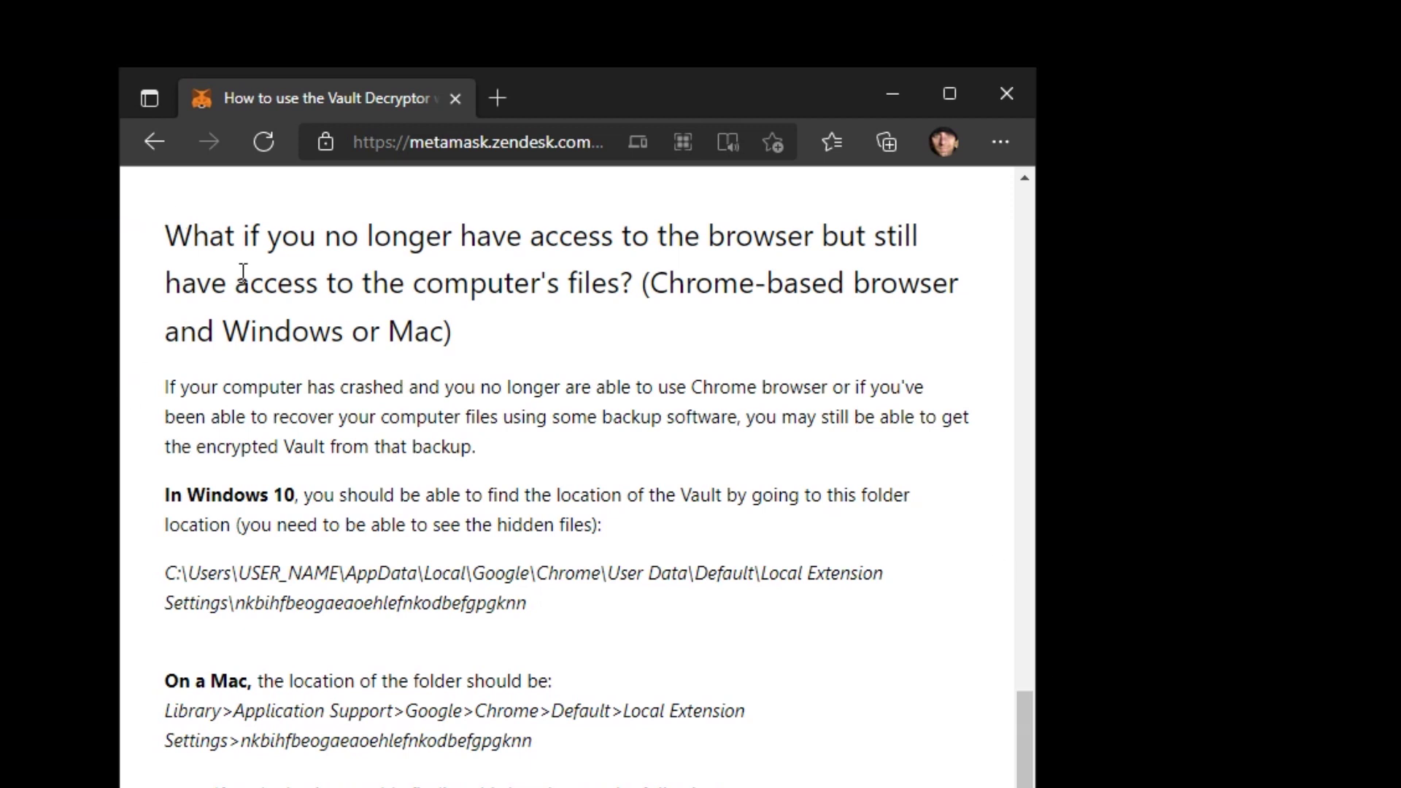
{"action": "left_click_drag", "start_coordinate": [164, 236], "coordinate": [443, 329]}
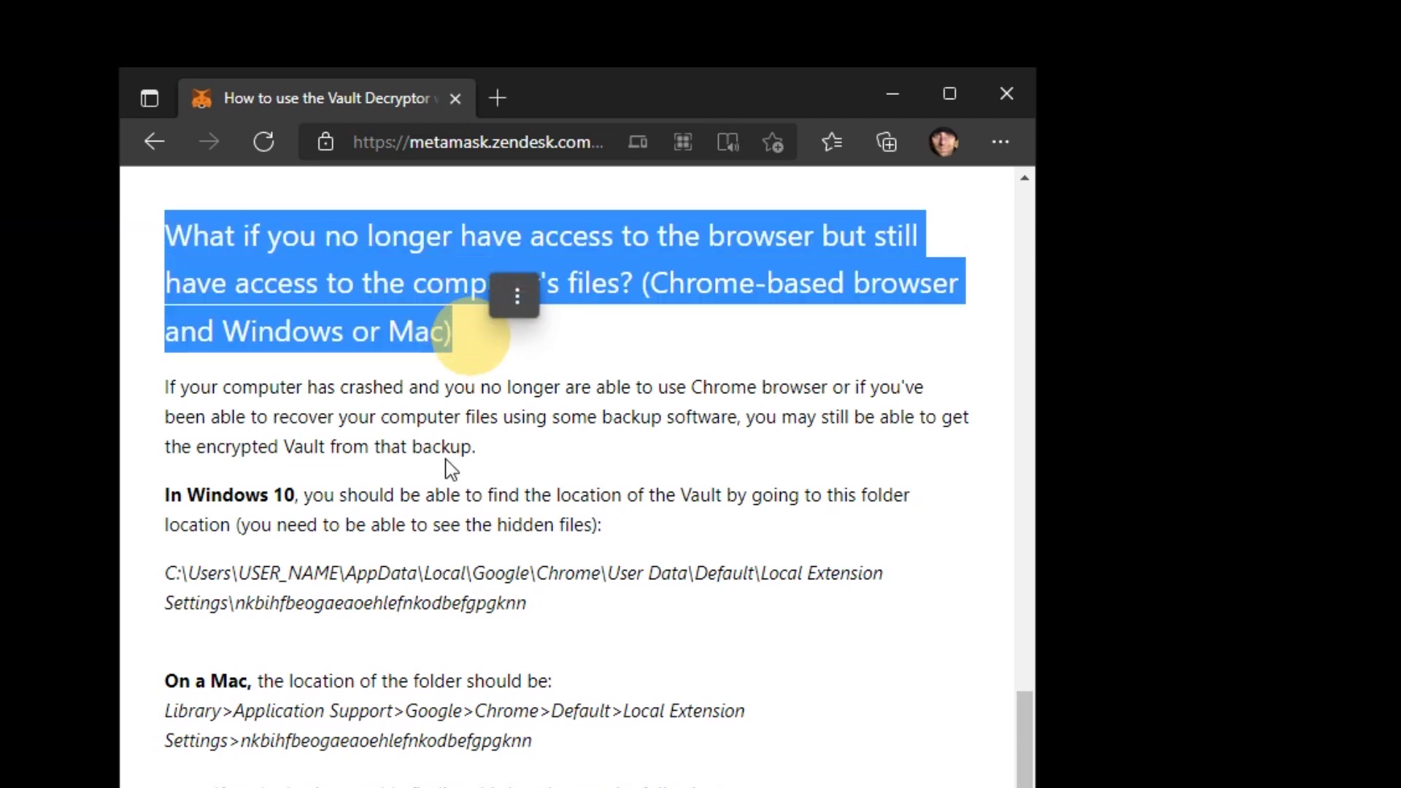
{"action": "left_click", "coordinate": [314, 571]}
Highlight the Windows 10 vault path and folder name nkbihfbeogaeaoehlefnkodbefgpgknn, then minimize the browser
{"action": "left_click_drag", "start_coordinate": [167, 571], "coordinate": [547, 626]}
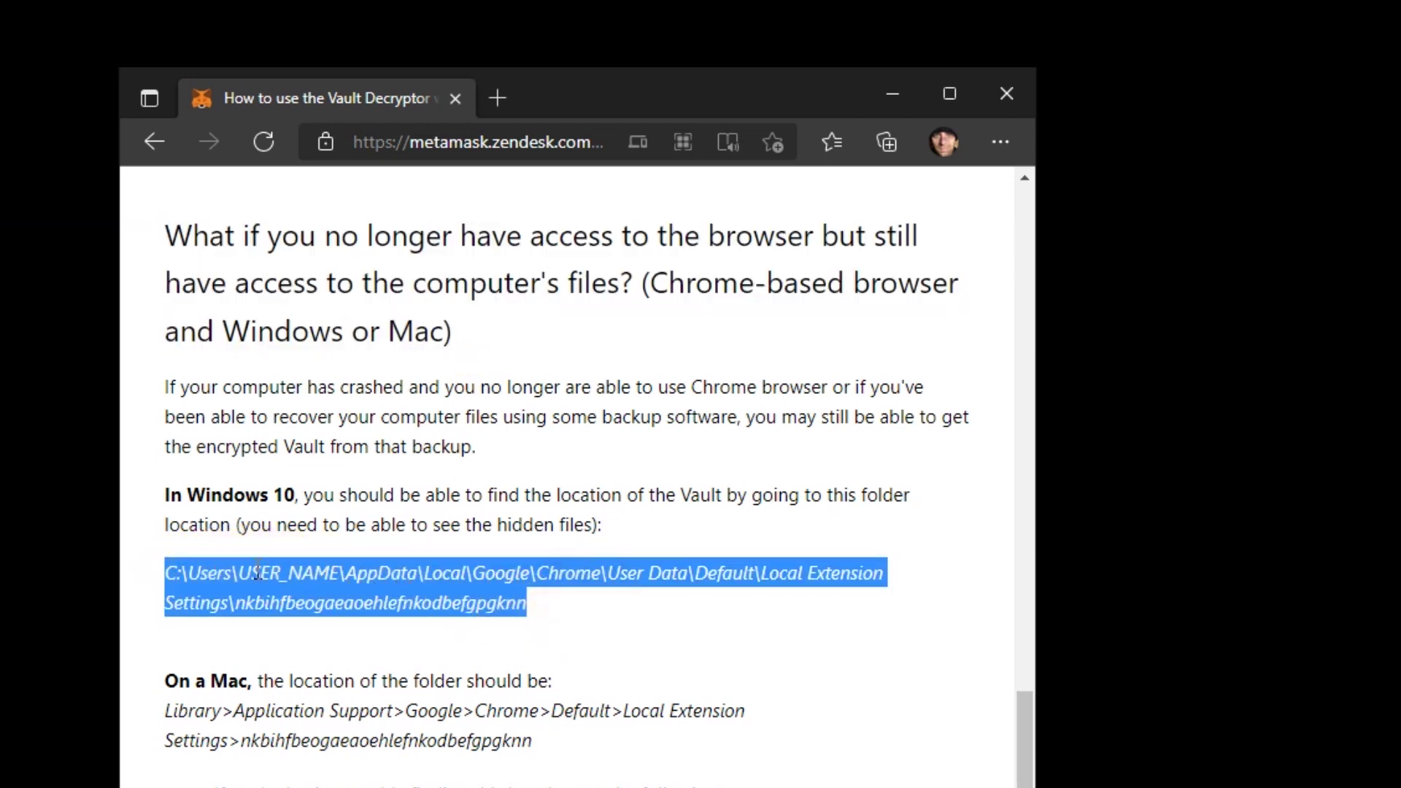
{"action": "left_click", "coordinate": [286, 633]}
{"action": "left_click_drag", "start_coordinate": [234, 602], "coordinate": [527, 603]}
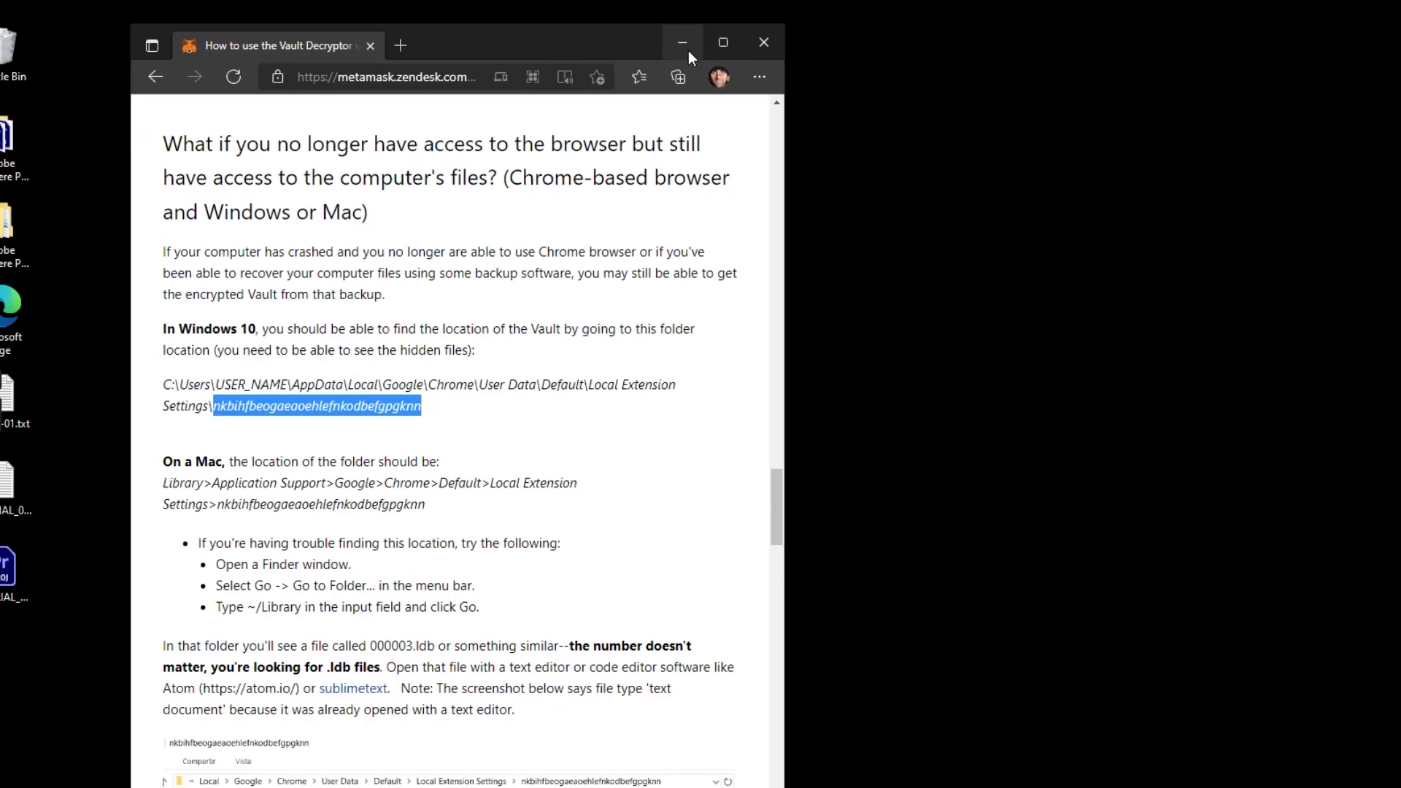
{"action": "left_click", "coordinate": [892, 94]}
Browse from C: through AppData\Local\Google\Chrome\User Data\Default to Local Extension Settings
{"action": "left_click", "coordinate": [411, 774]}
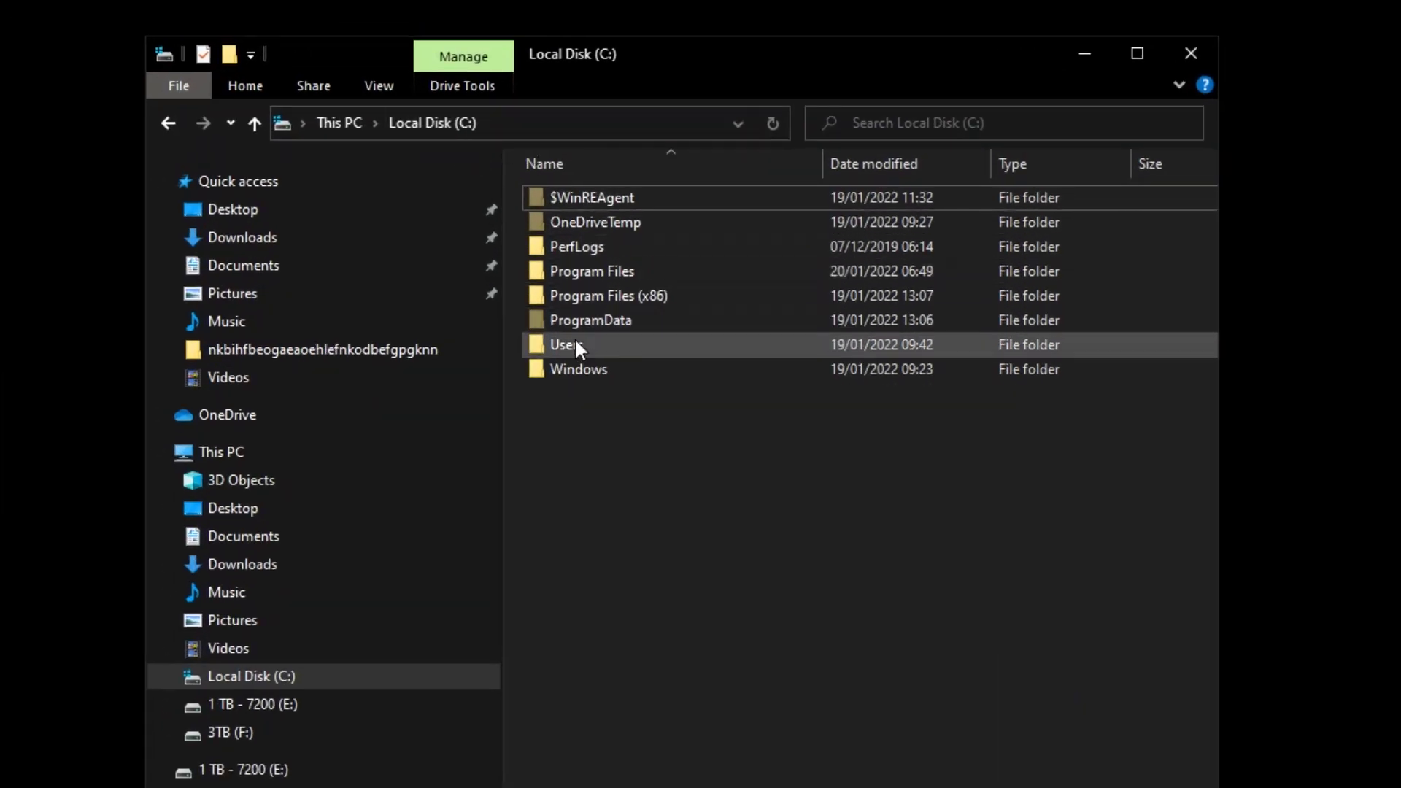
{"action": "double_click", "coordinate": [566, 344]}
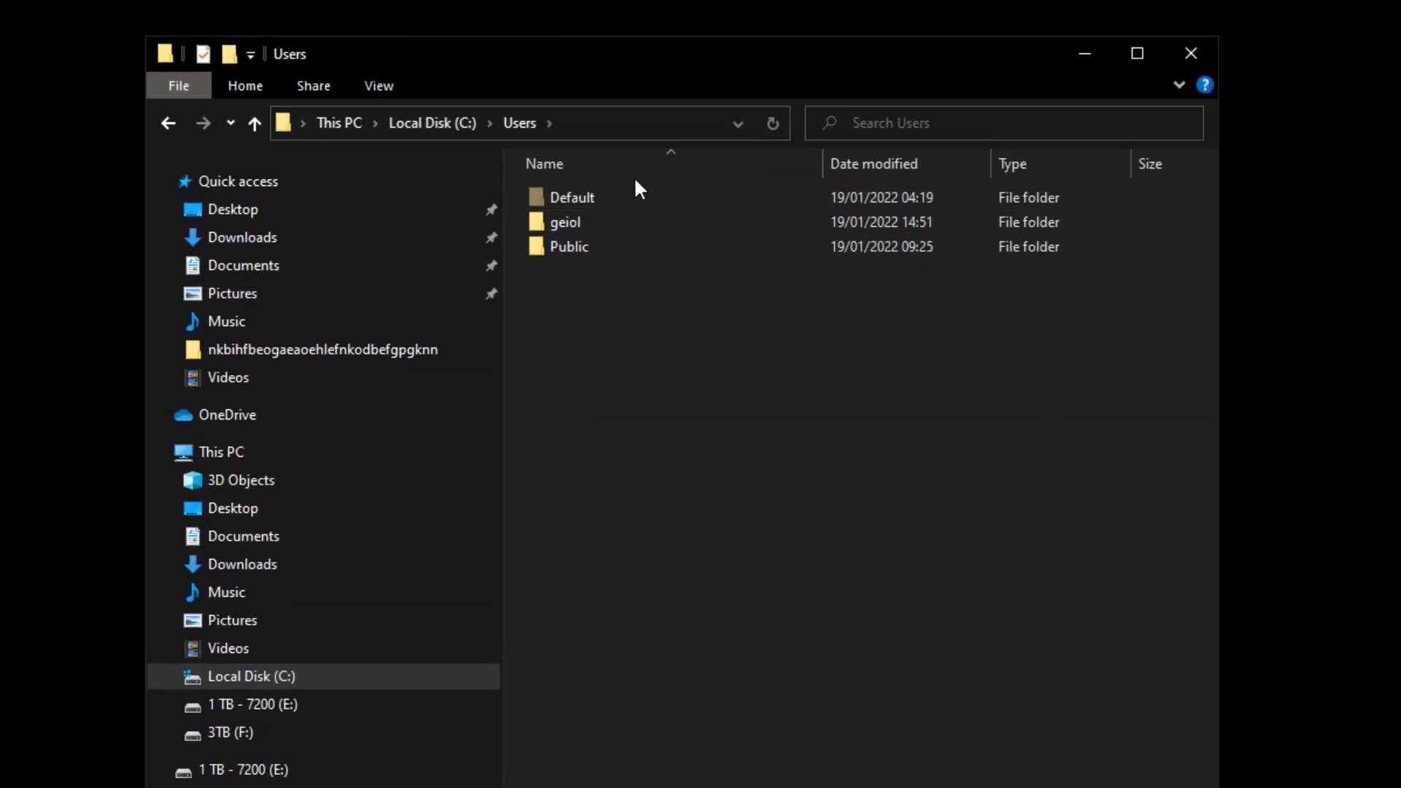
{"action": "double_click", "coordinate": [569, 221]}
{"action": "double_click", "coordinate": [614, 246]}
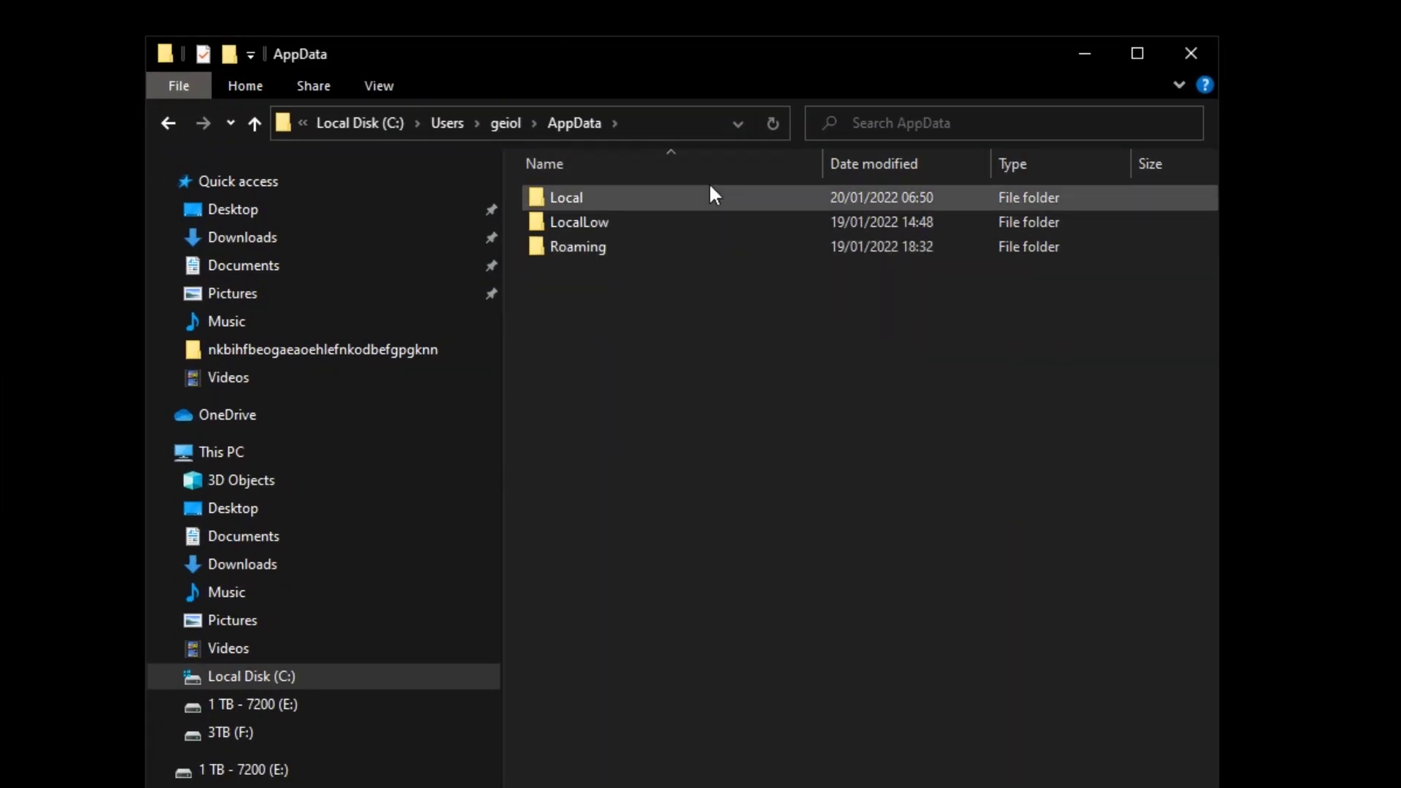
{"action": "double_click", "coordinate": [608, 197]}
{"action": "double_click", "coordinate": [618, 392]}
{"action": "double_click", "coordinate": [594, 220]}
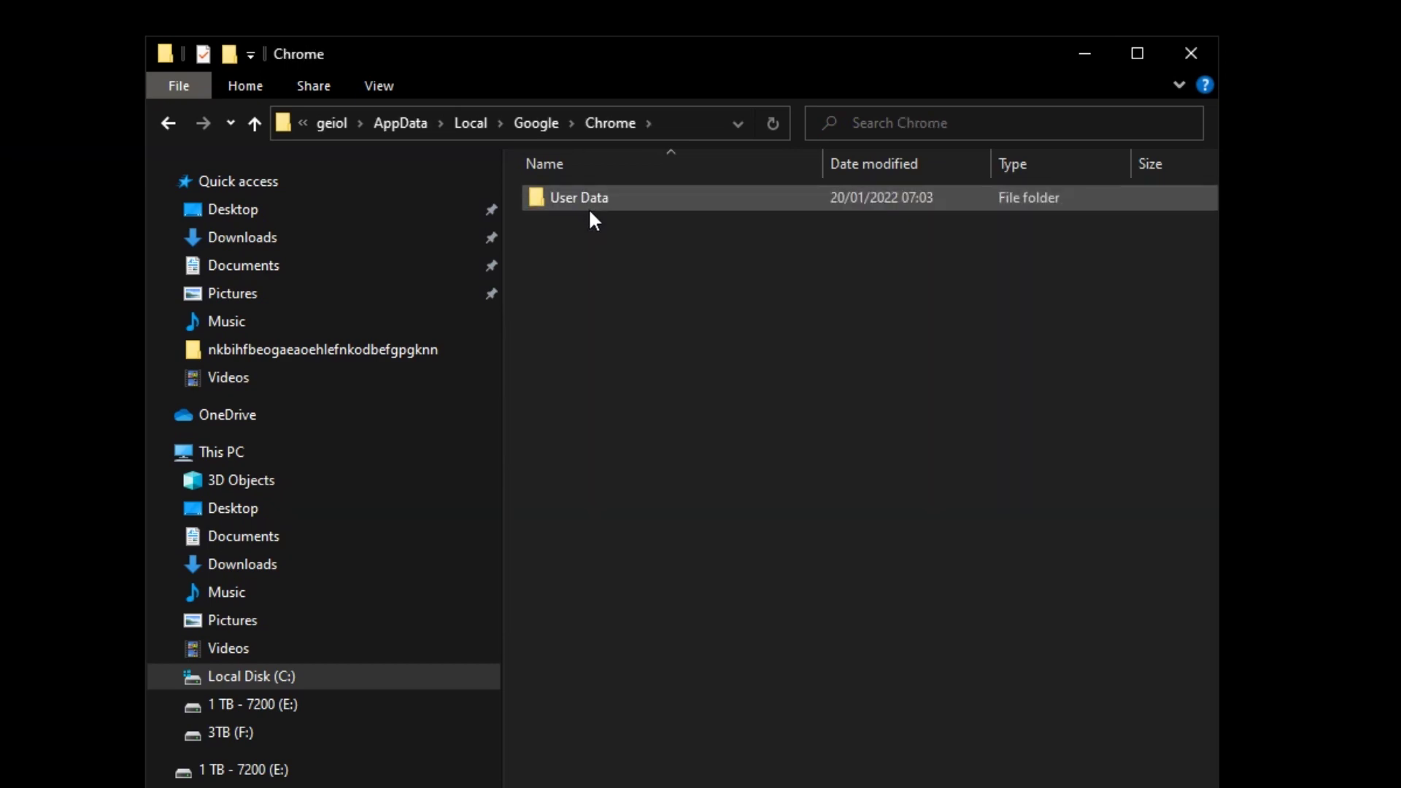
{"action": "double_click", "coordinate": [584, 371]}
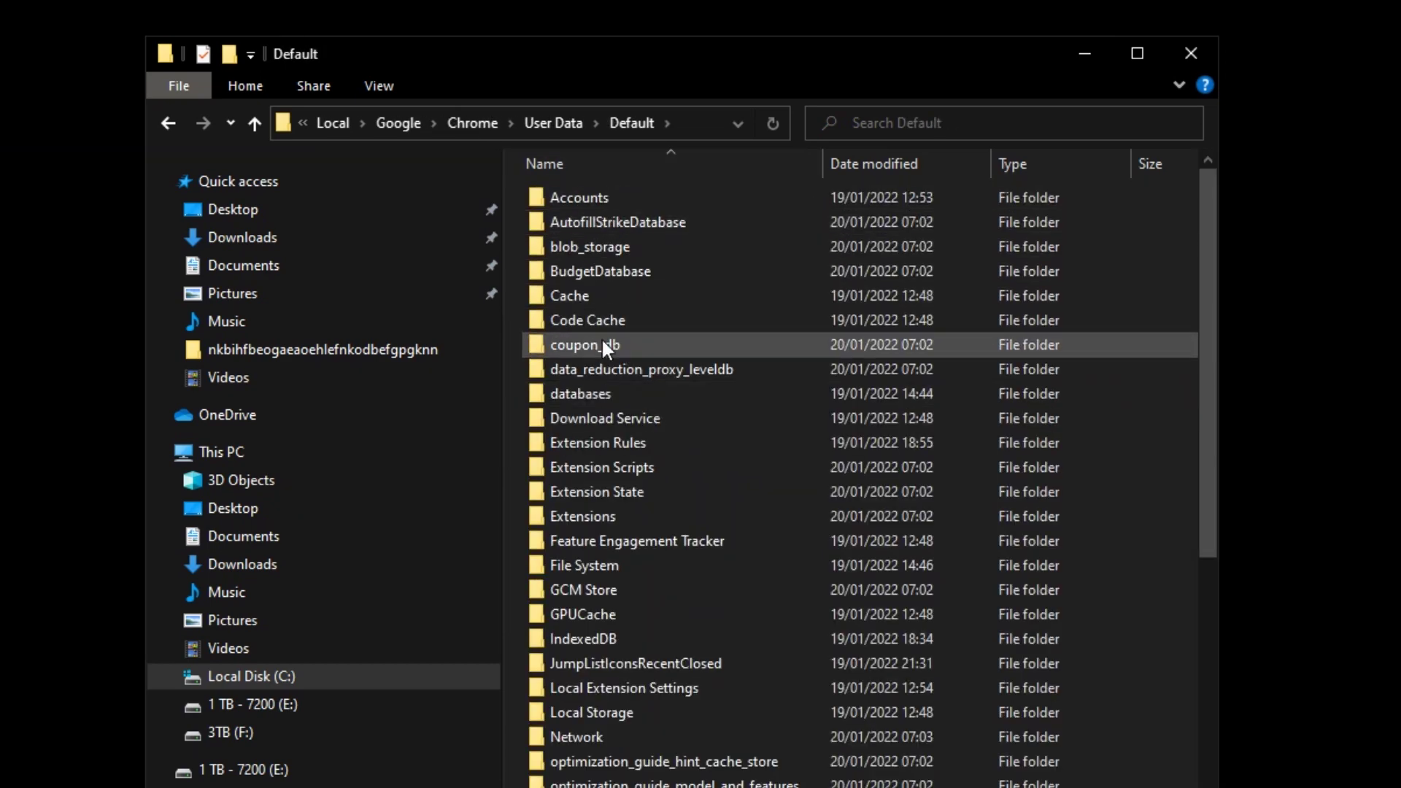
{"action": "double_click", "coordinate": [703, 691]}
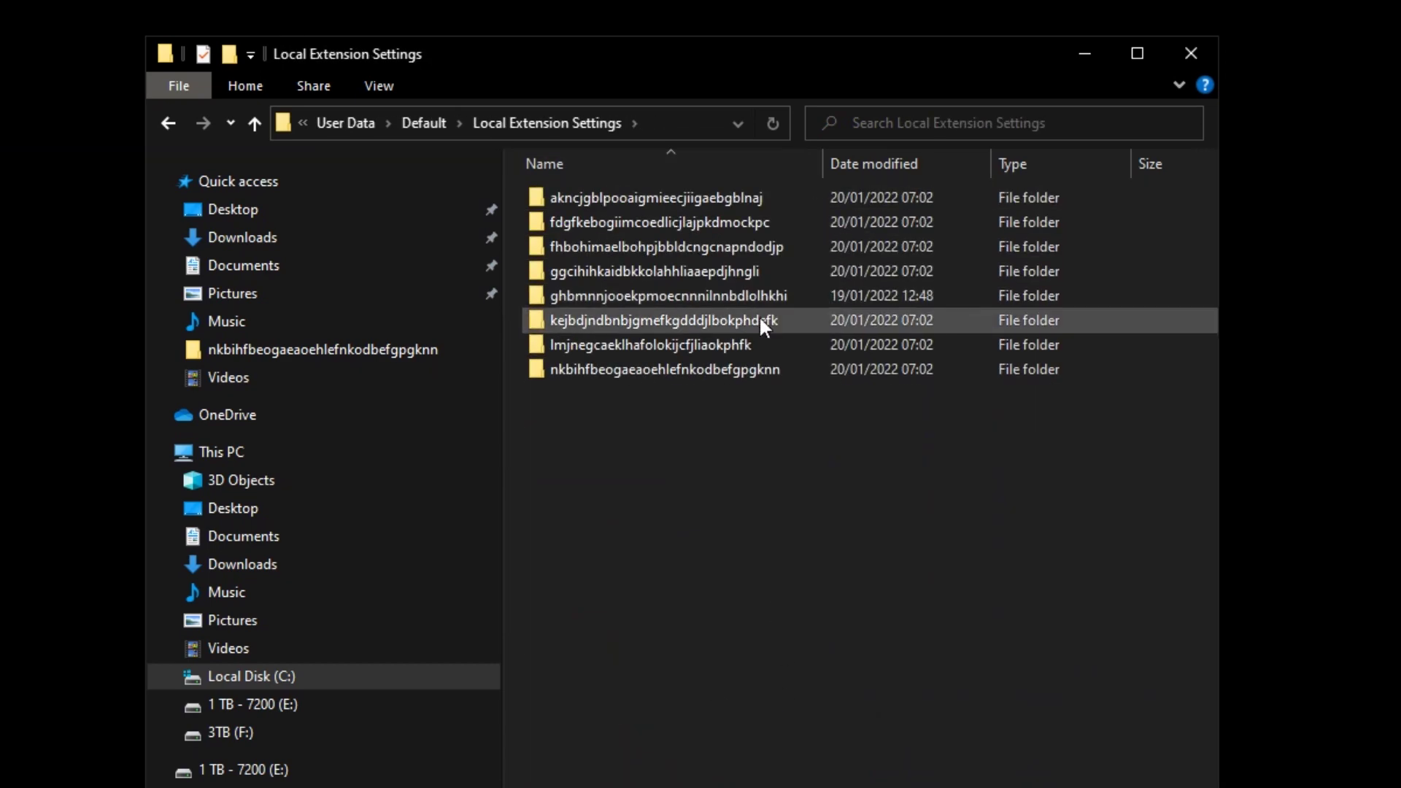
{"action": "mouse_move", "coordinate": [665, 369]}
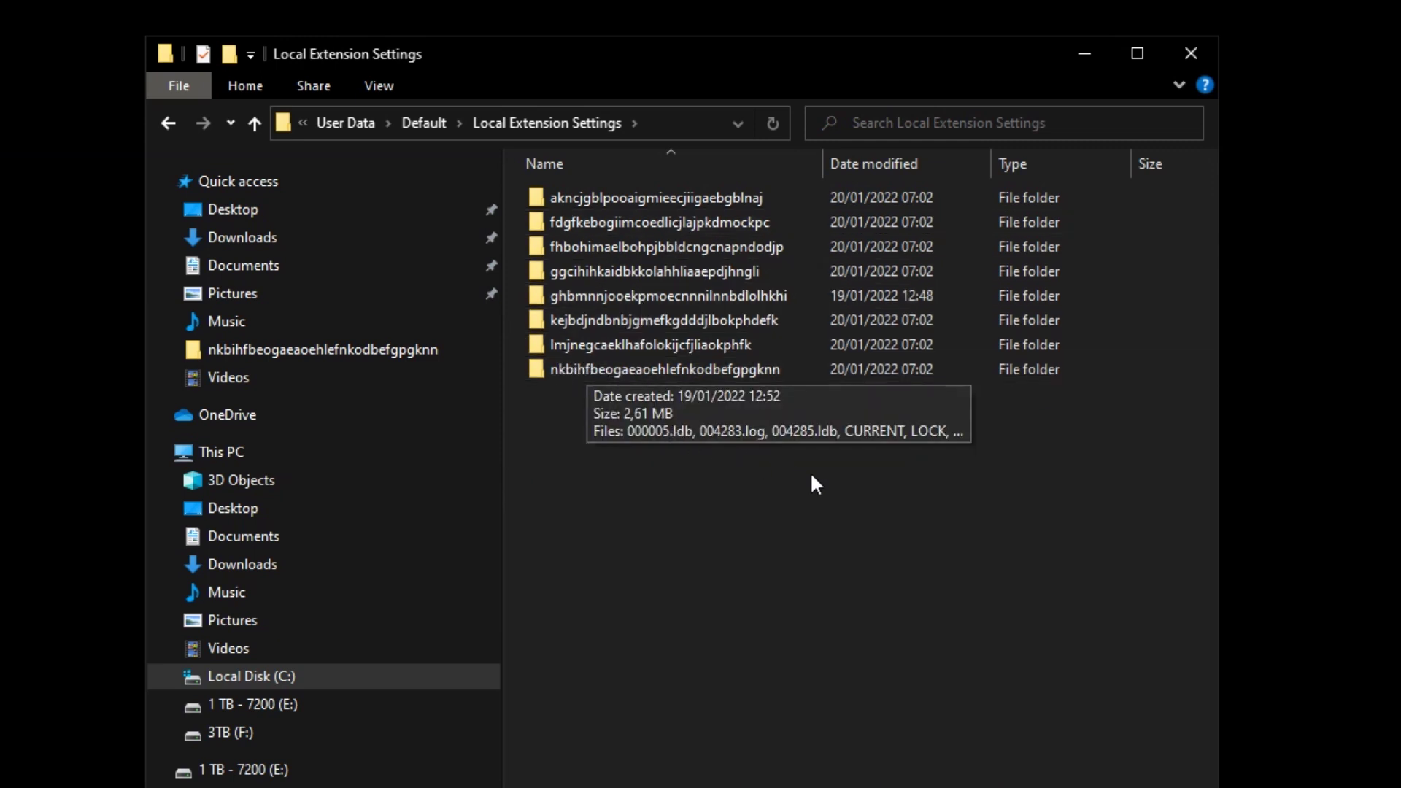
Inspect and copy the nkbihfbeogaeaoehlefnkodbefgpgknn folder, then open the 3TB (F:) drive
{"action": "double_click", "coordinate": [707, 367]}
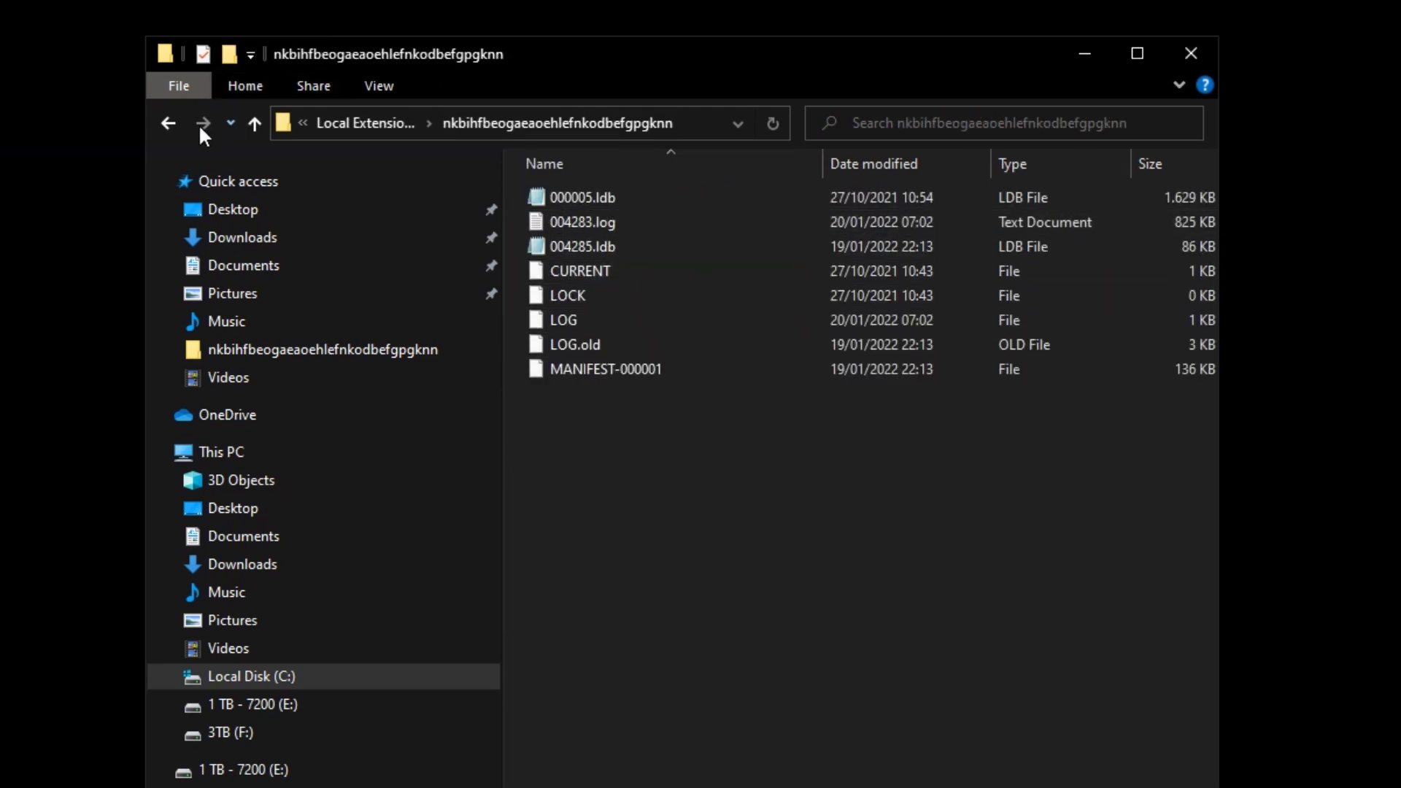
{"action": "left_click", "coordinate": [168, 123]}
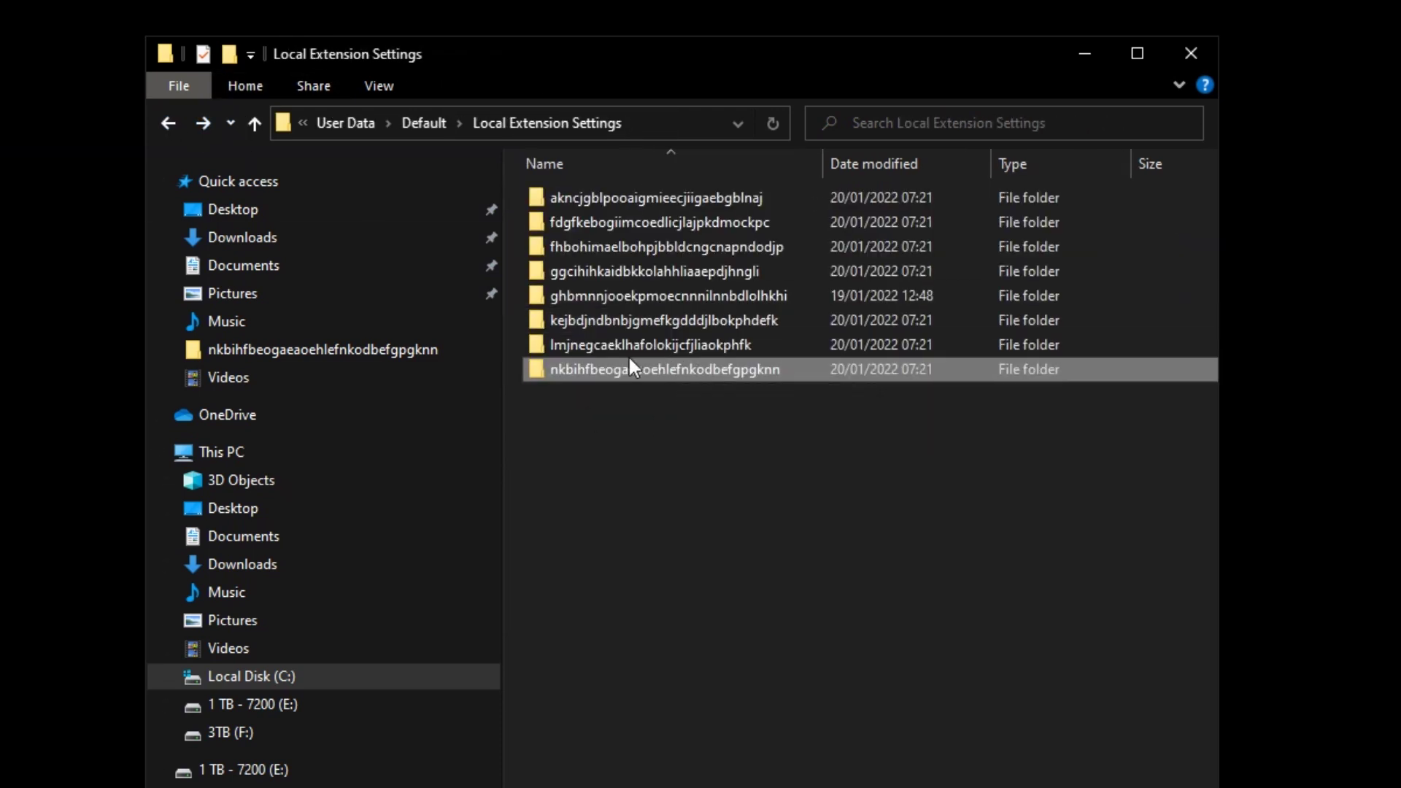
{"action": "right_click", "coordinate": [631, 370]}
{"action": "left_click", "coordinate": [738, 665]}
{"action": "left_click", "coordinate": [243, 737]}
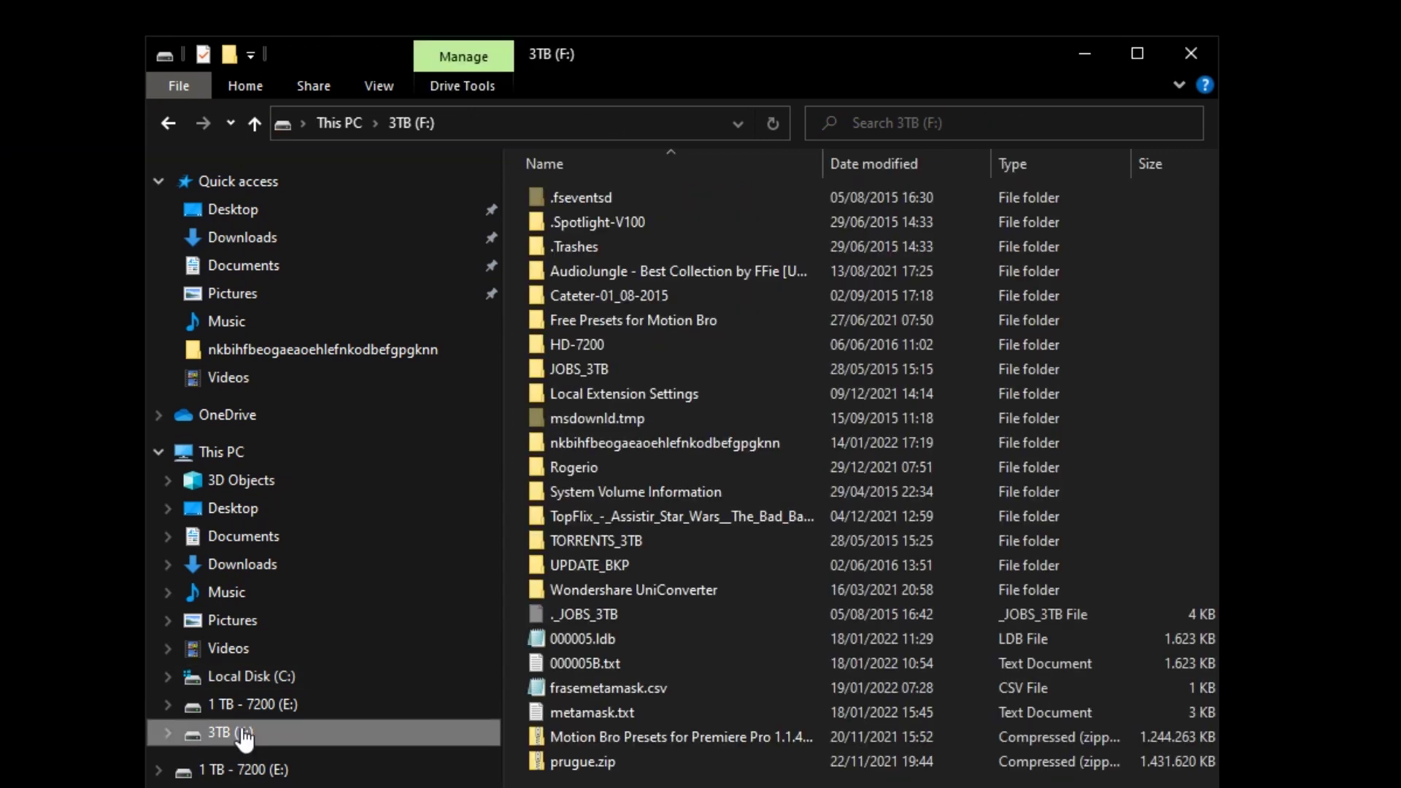
Delete the nkbihfbeogaeaoehlefnkodbefgpgknn folder from Local Extension Settings and close File Explorer
{"action": "left_click", "coordinate": [546, 440]}
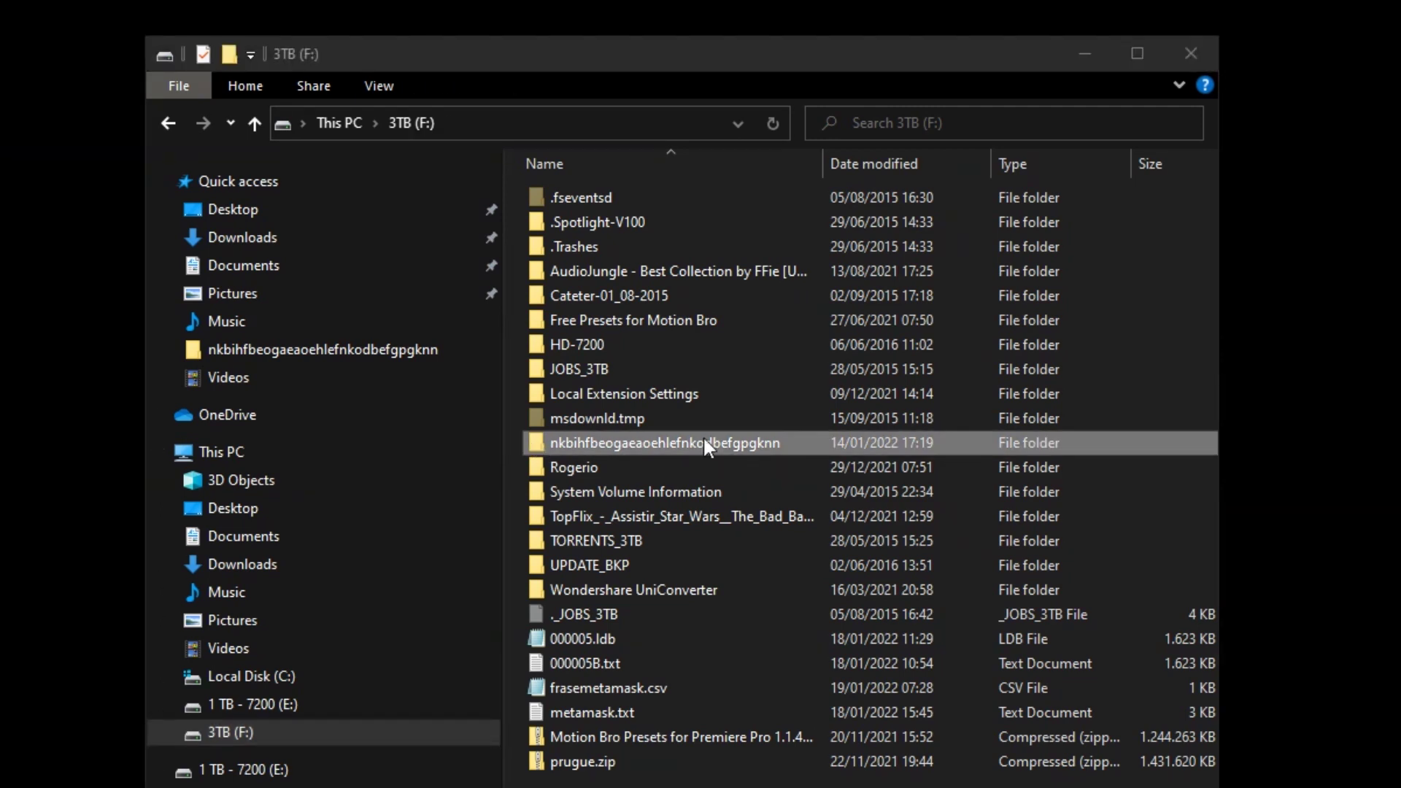
{"action": "left_click", "coordinate": [169, 122]}
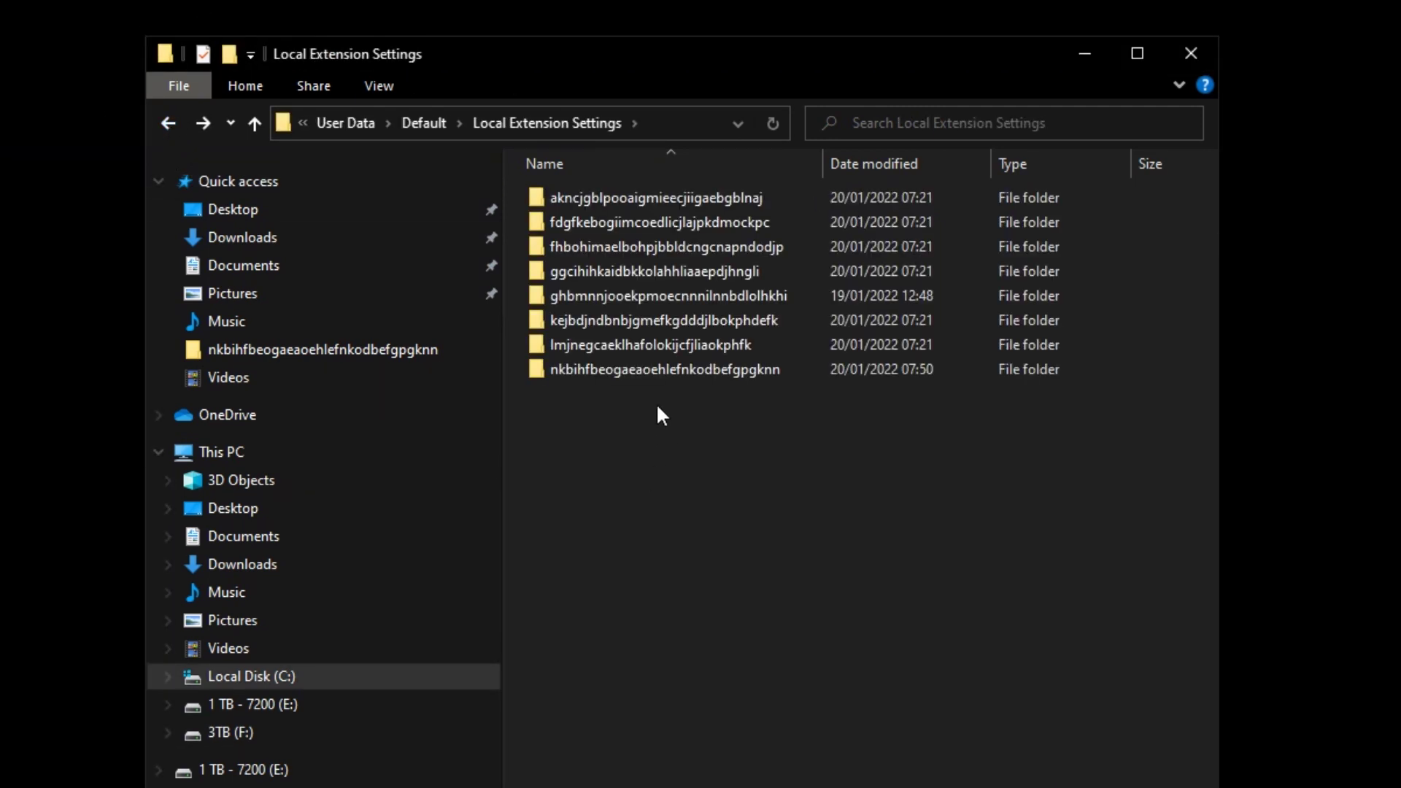
{"action": "left_click", "coordinate": [580, 367]}
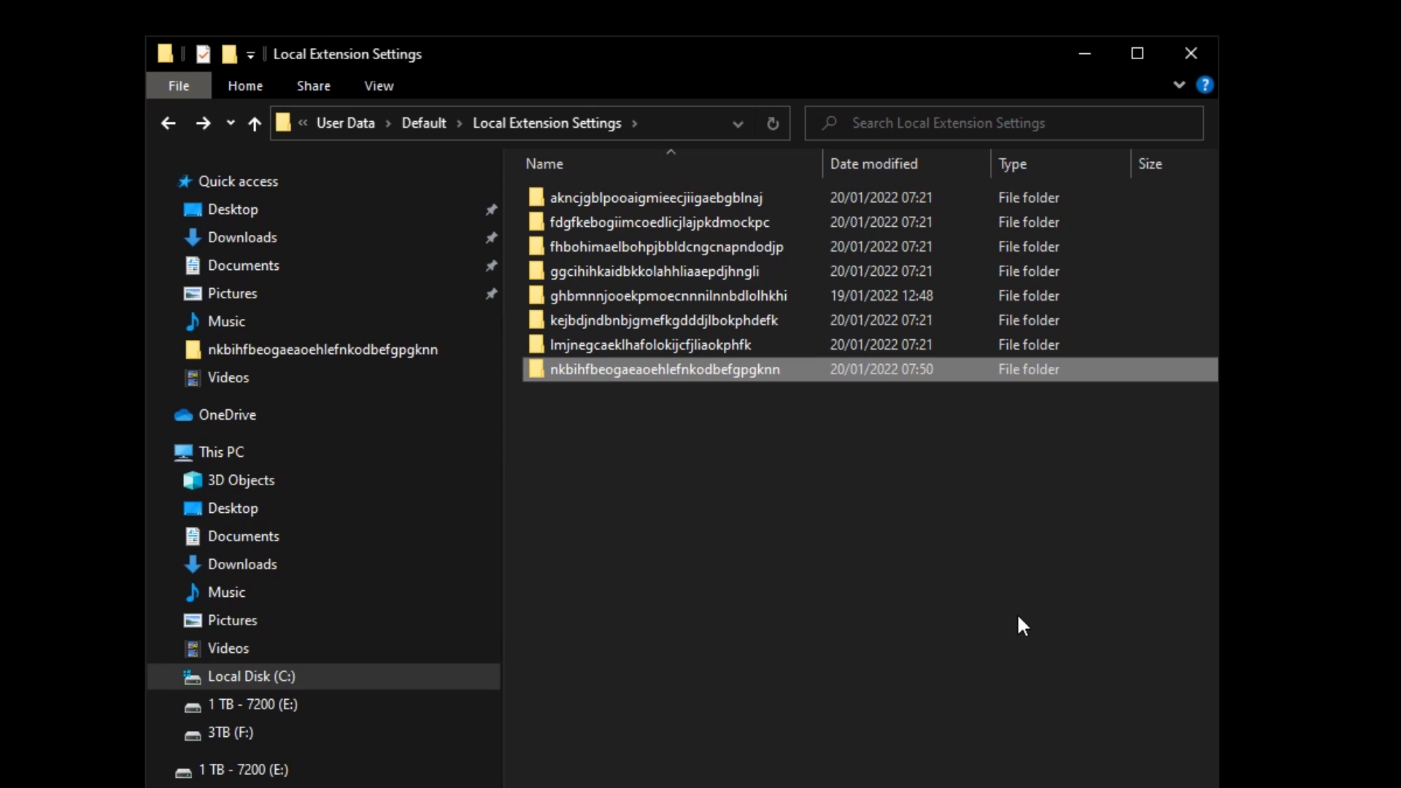
{"action": "key", "text": "Delete"}
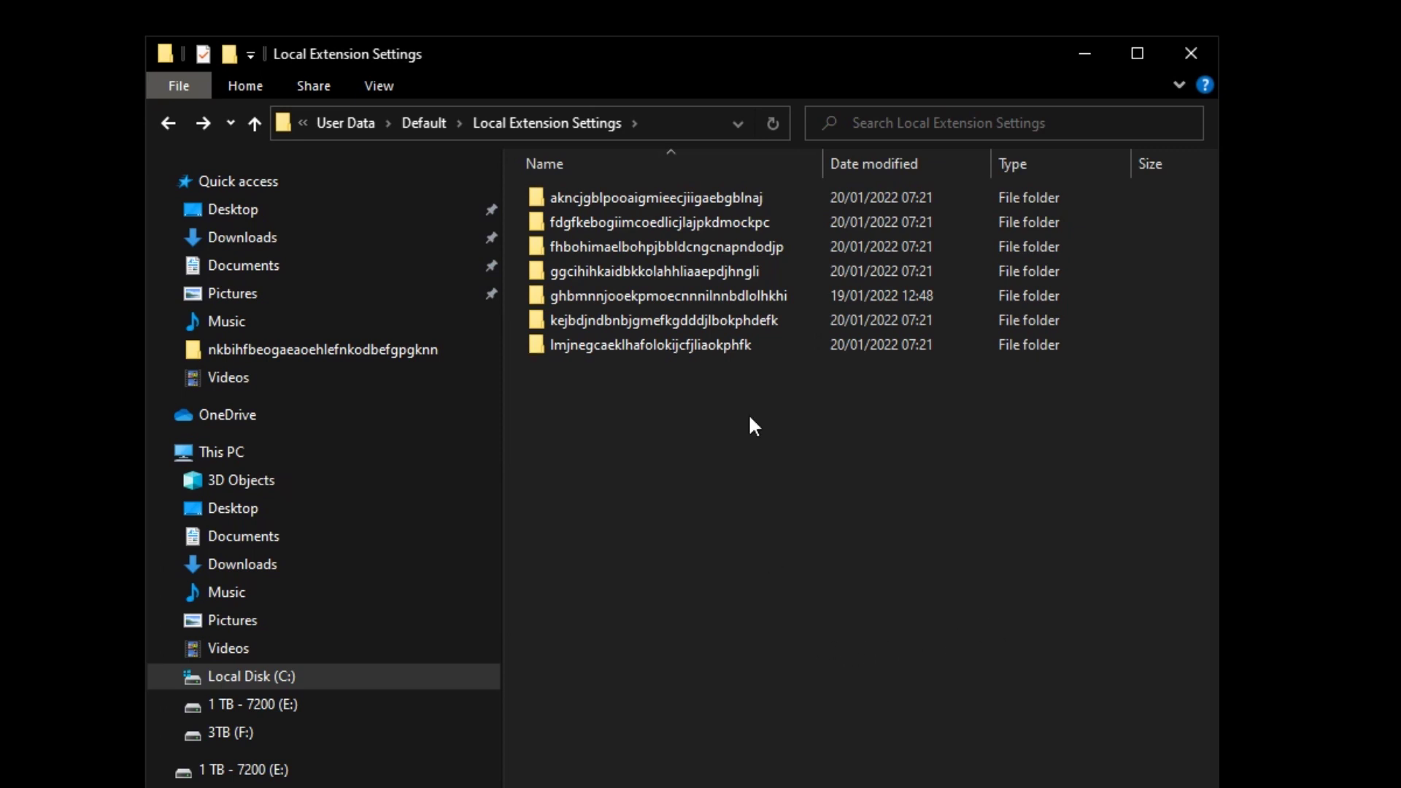
{"action": "left_click", "coordinate": [1084, 53]}
{"action": "mouse_move", "coordinate": [896, 777]}
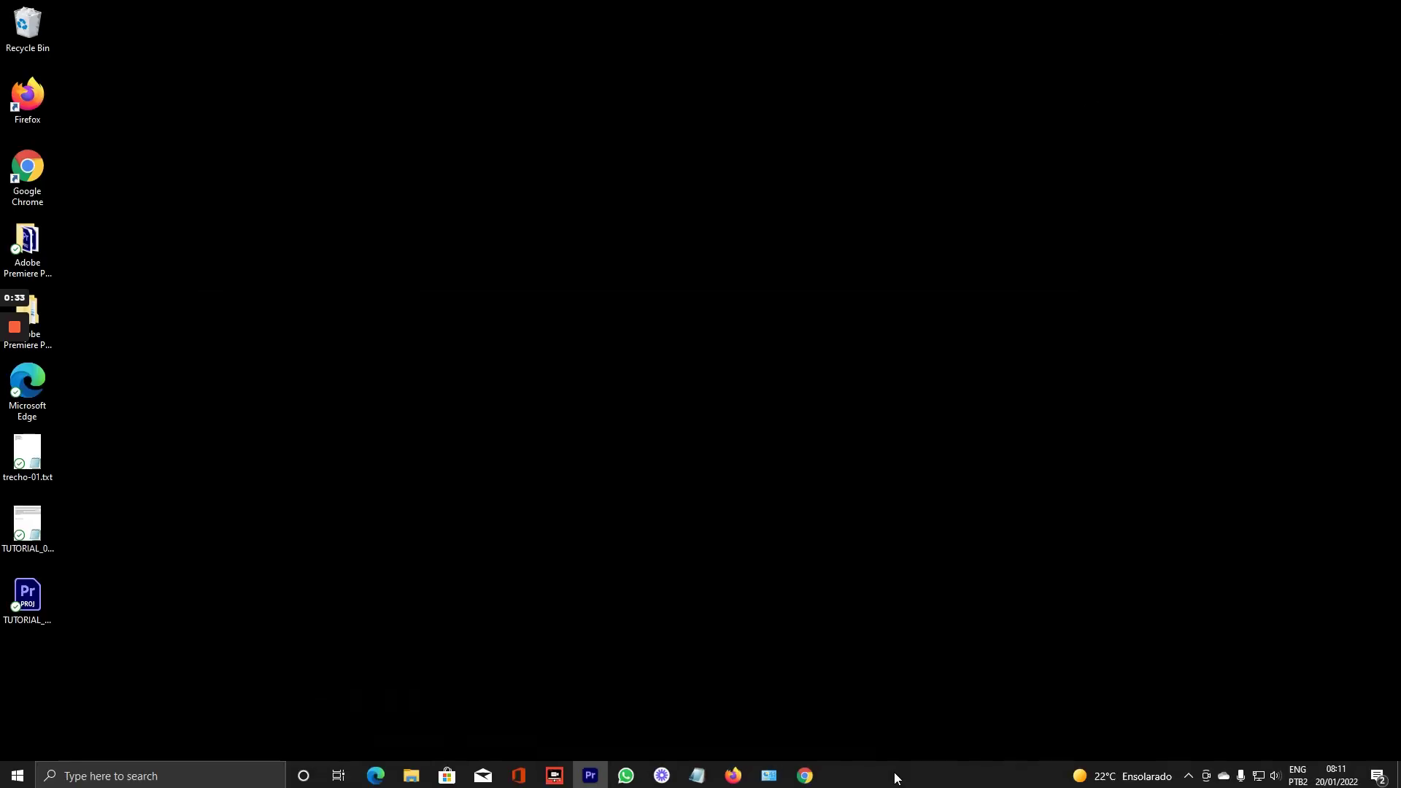
Launch Chrome to its welcome page, then close that window with Alt+F4
{"action": "left_click", "coordinate": [804, 774]}
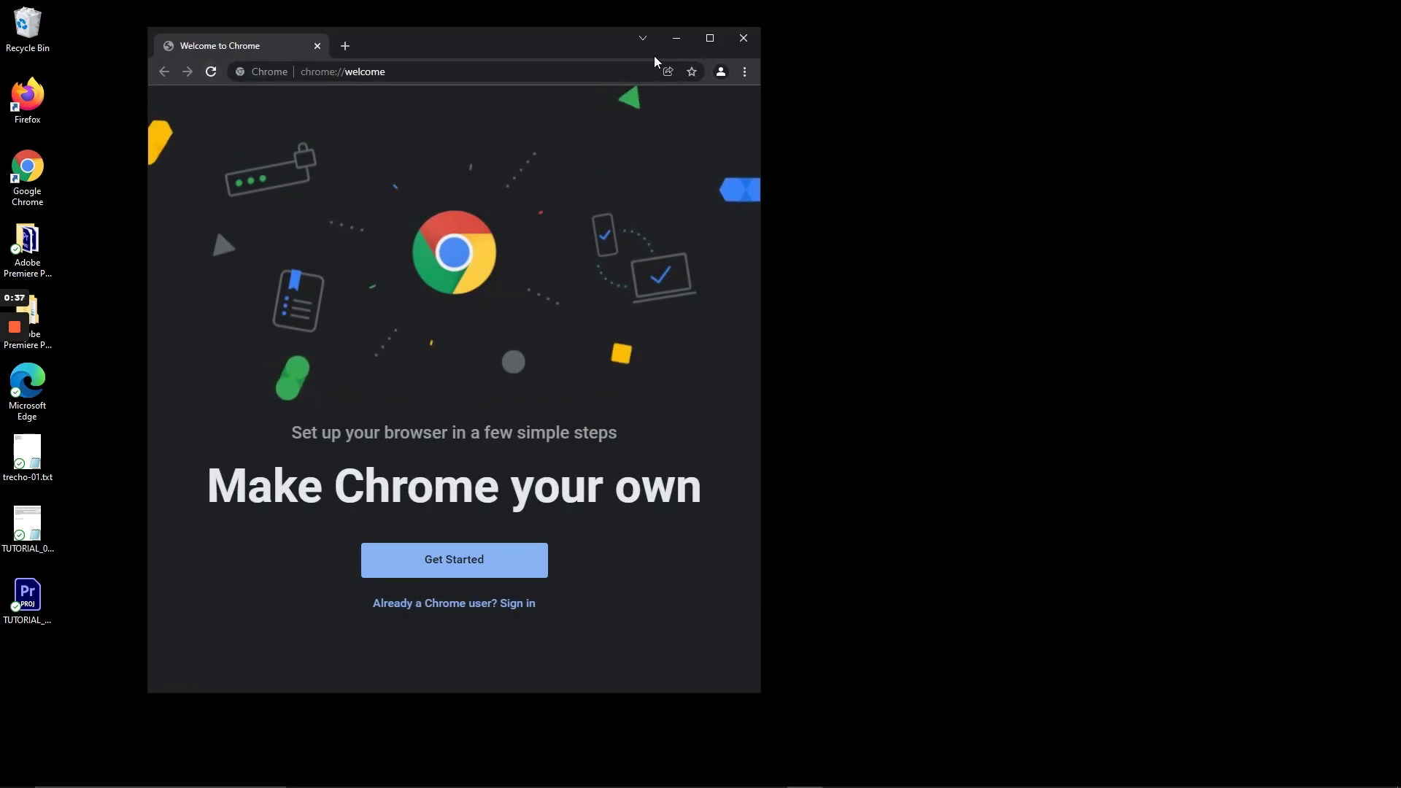
{"action": "left_click", "coordinate": [744, 71]}
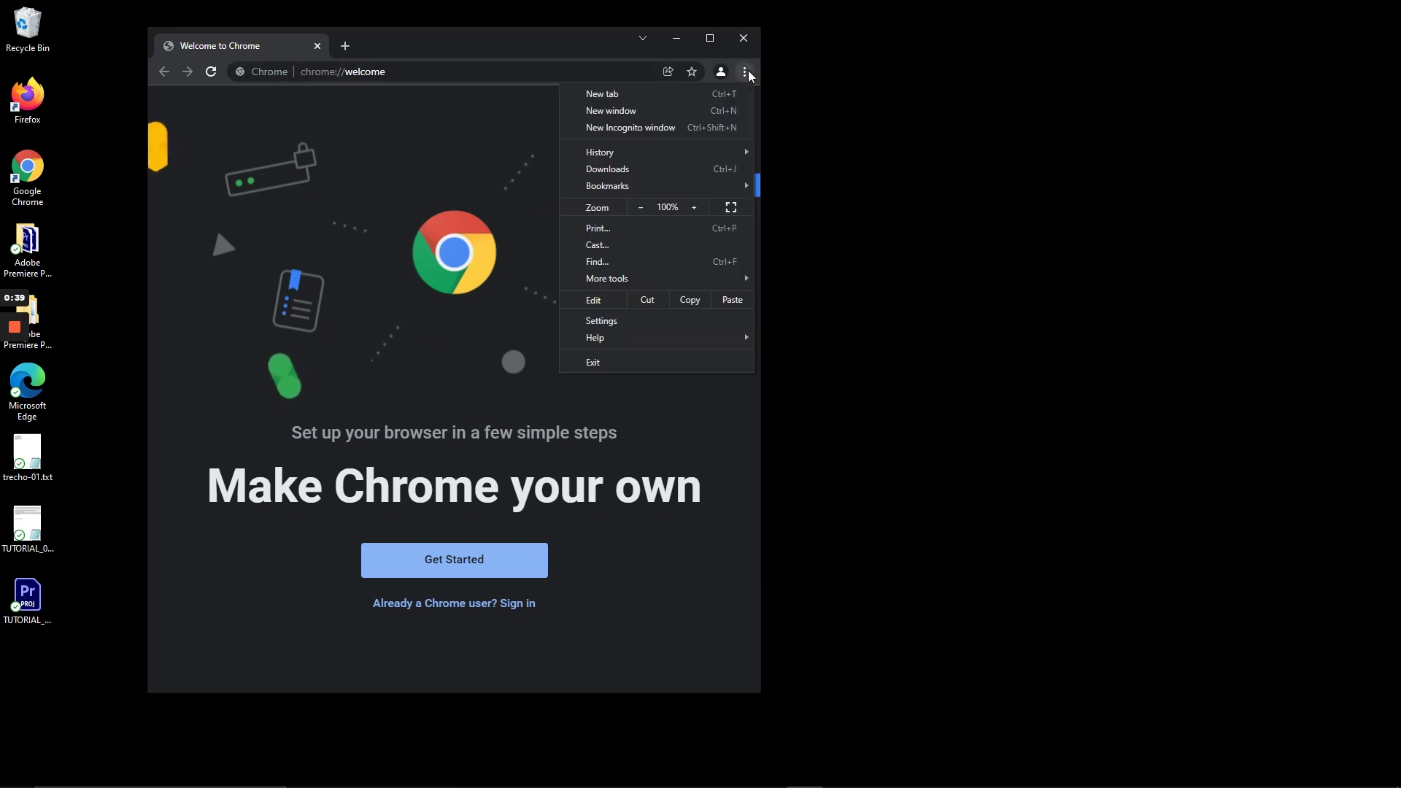
{"action": "left_click", "coordinate": [748, 74]}
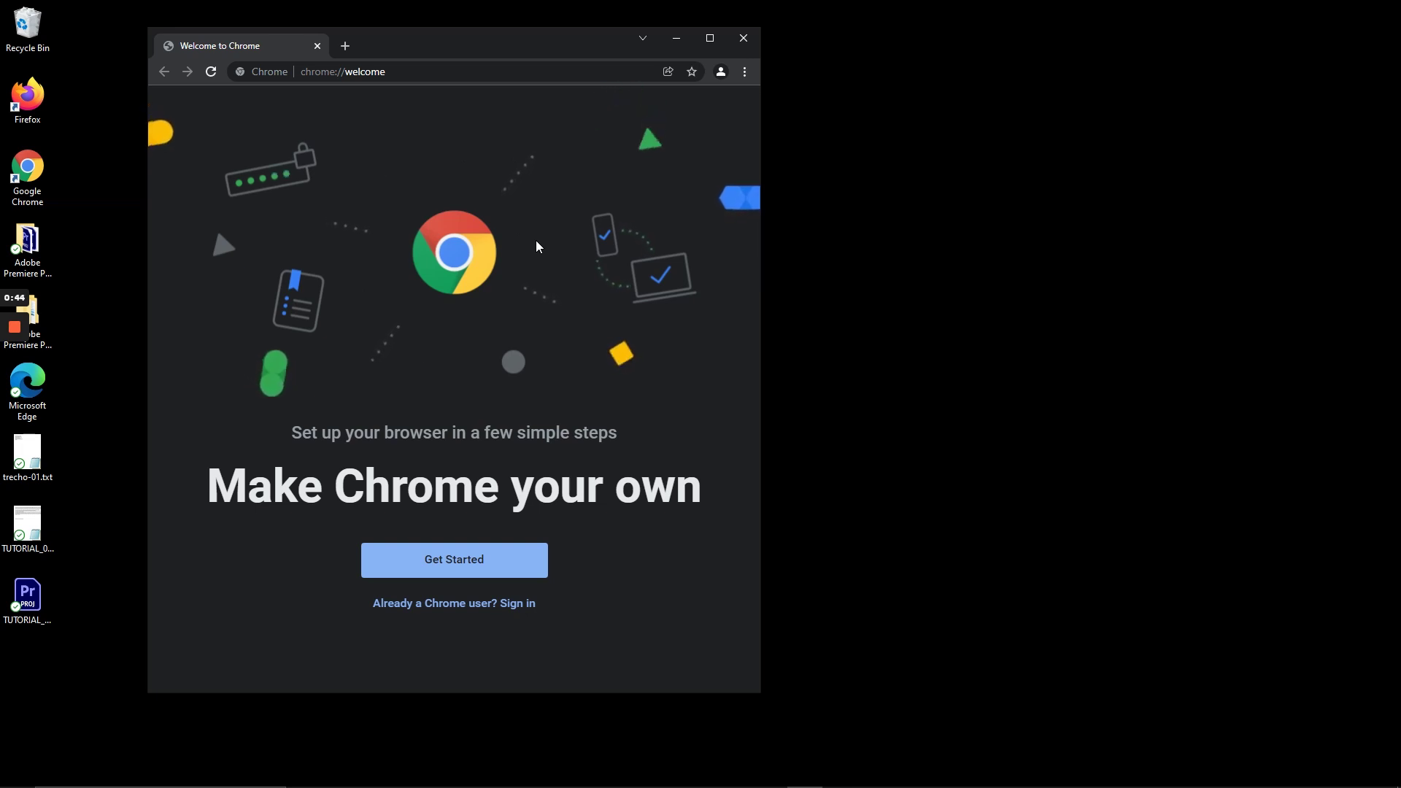
{"action": "key", "text": "alt+F4"}
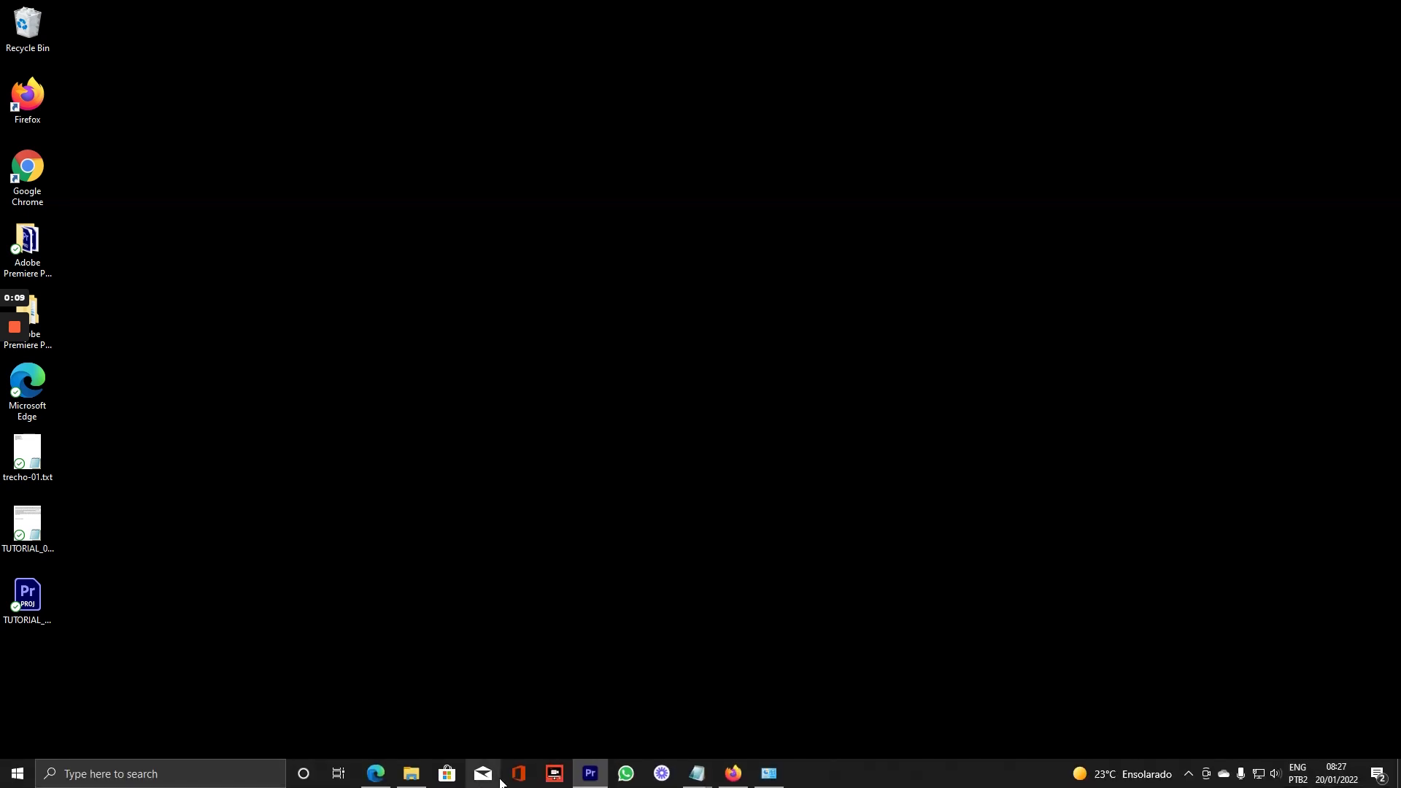
Copy the nkbihfbeogaeaoehlefnkodbefgpgknn folder from the 3TB (F:) drive
{"action": "left_click", "coordinate": [411, 774]}
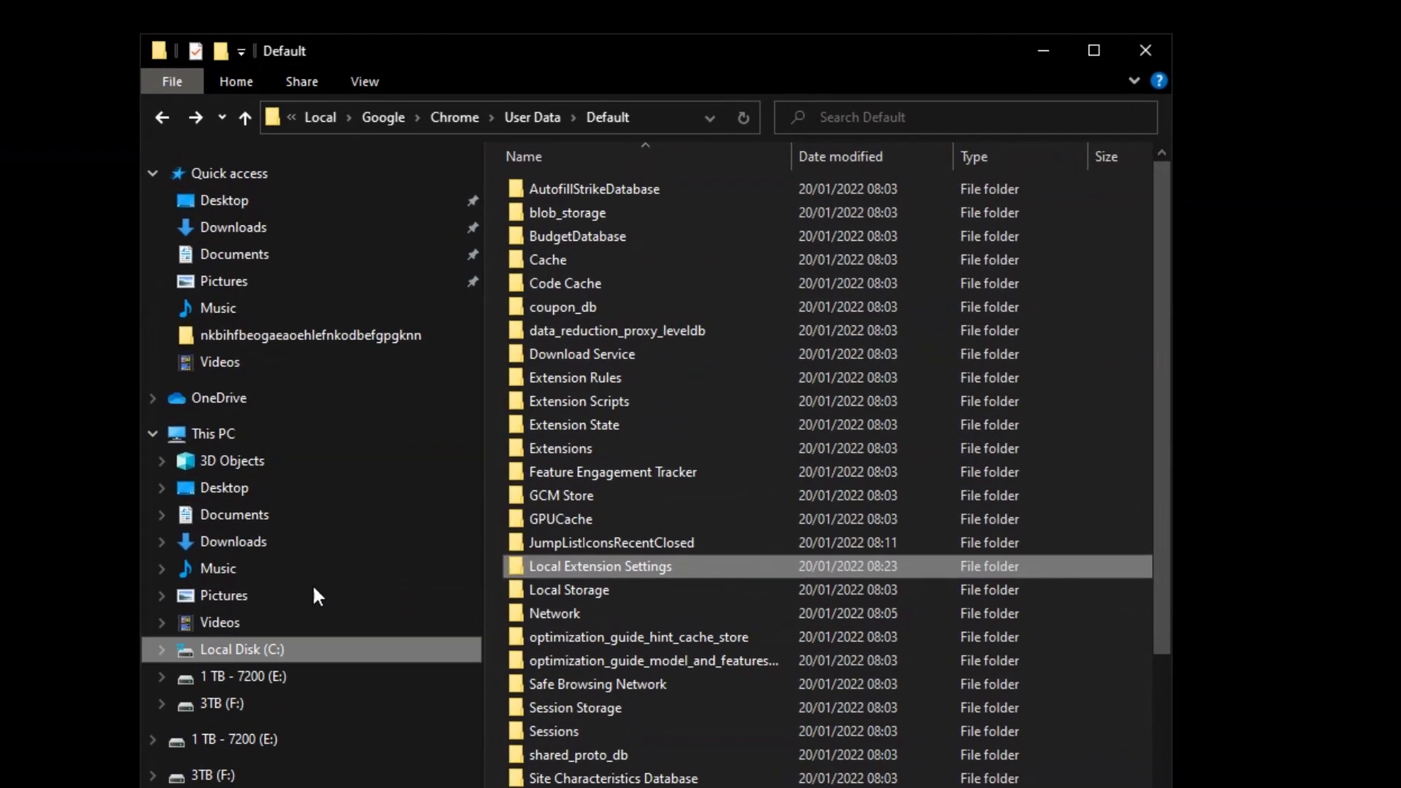
{"action": "left_click", "coordinate": [212, 731]}
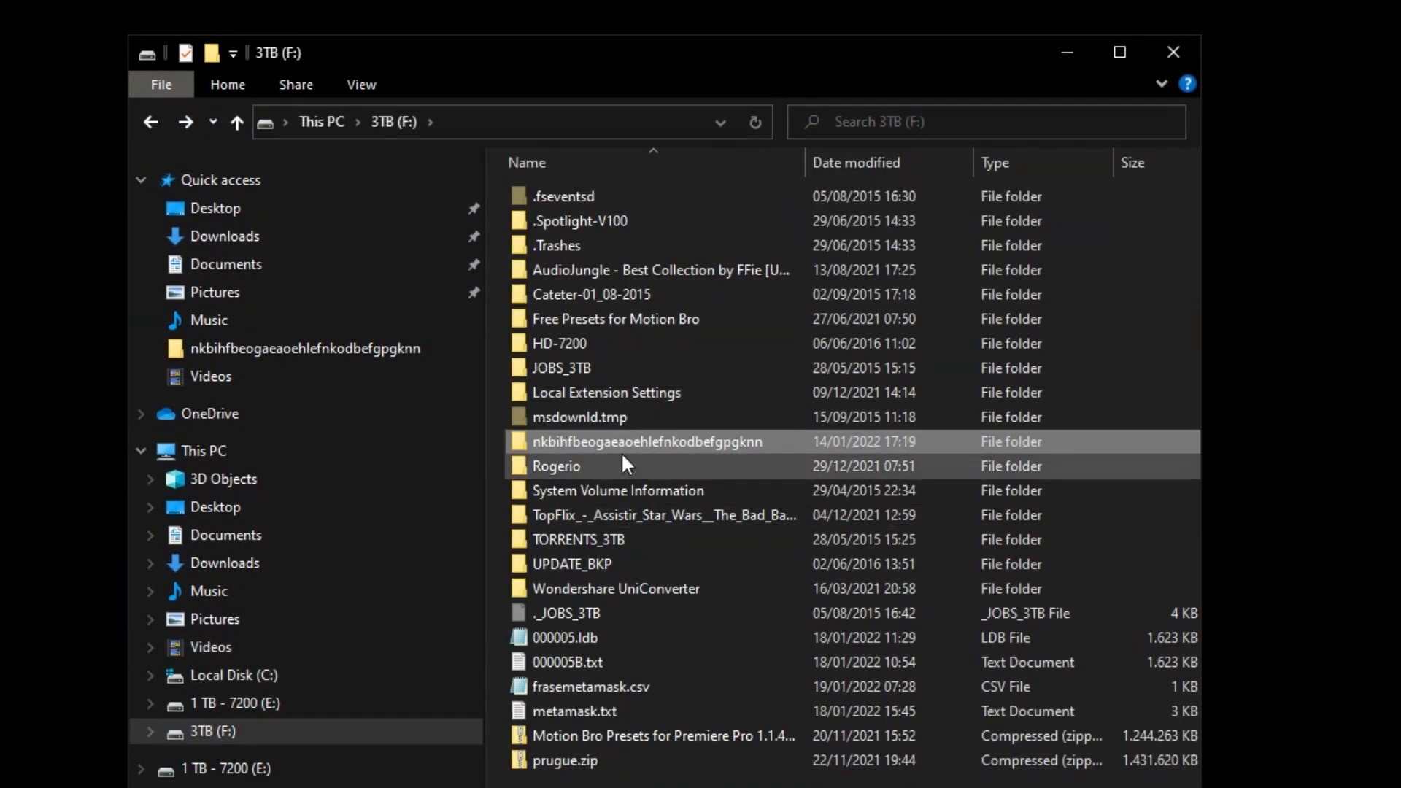
{"action": "right_click", "coordinate": [603, 443]}
{"action": "left_click", "coordinate": [660, 741]}
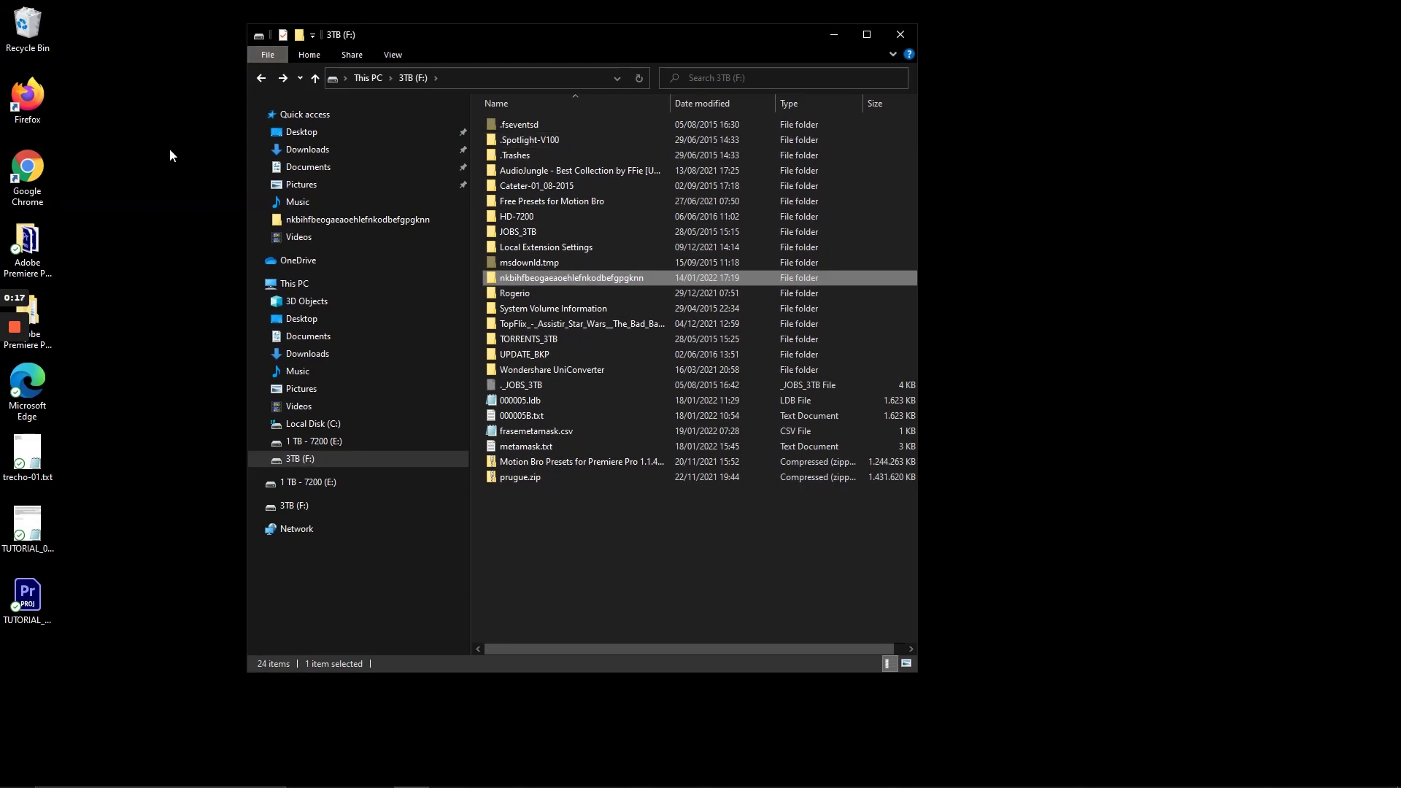
{"action": "left_click", "coordinate": [35, 178]}
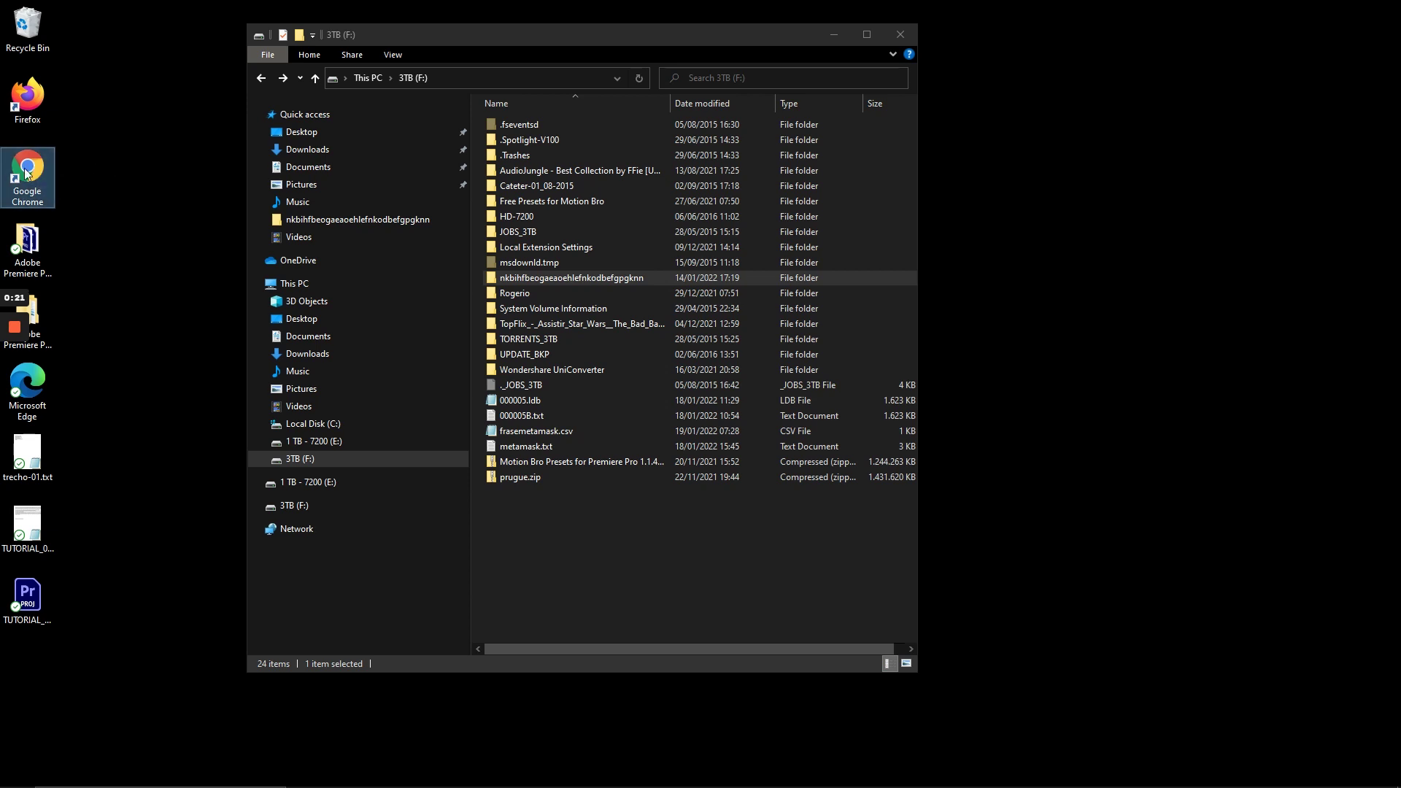
{"action": "left_click", "coordinate": [807, 46]}
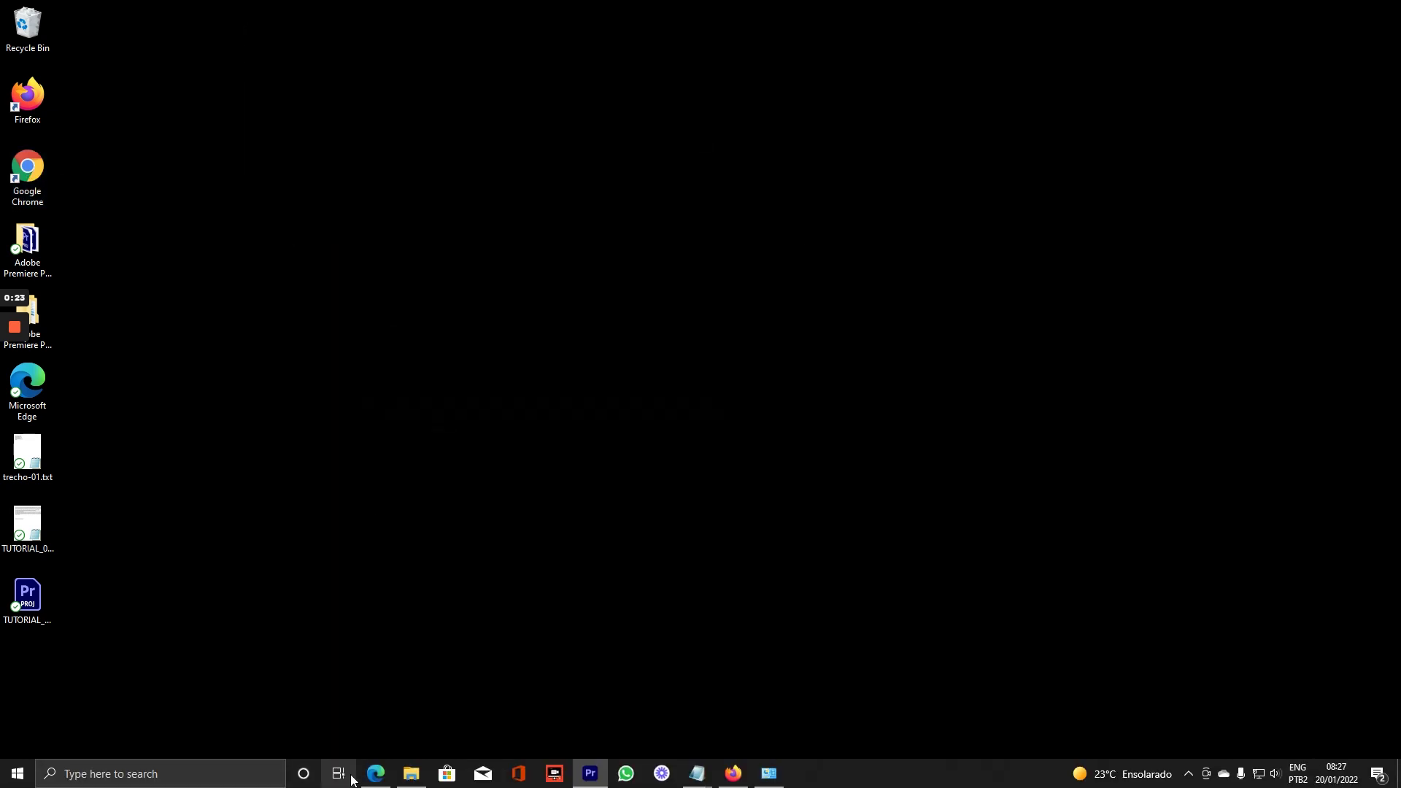
{"action": "left_click", "coordinate": [376, 775]}
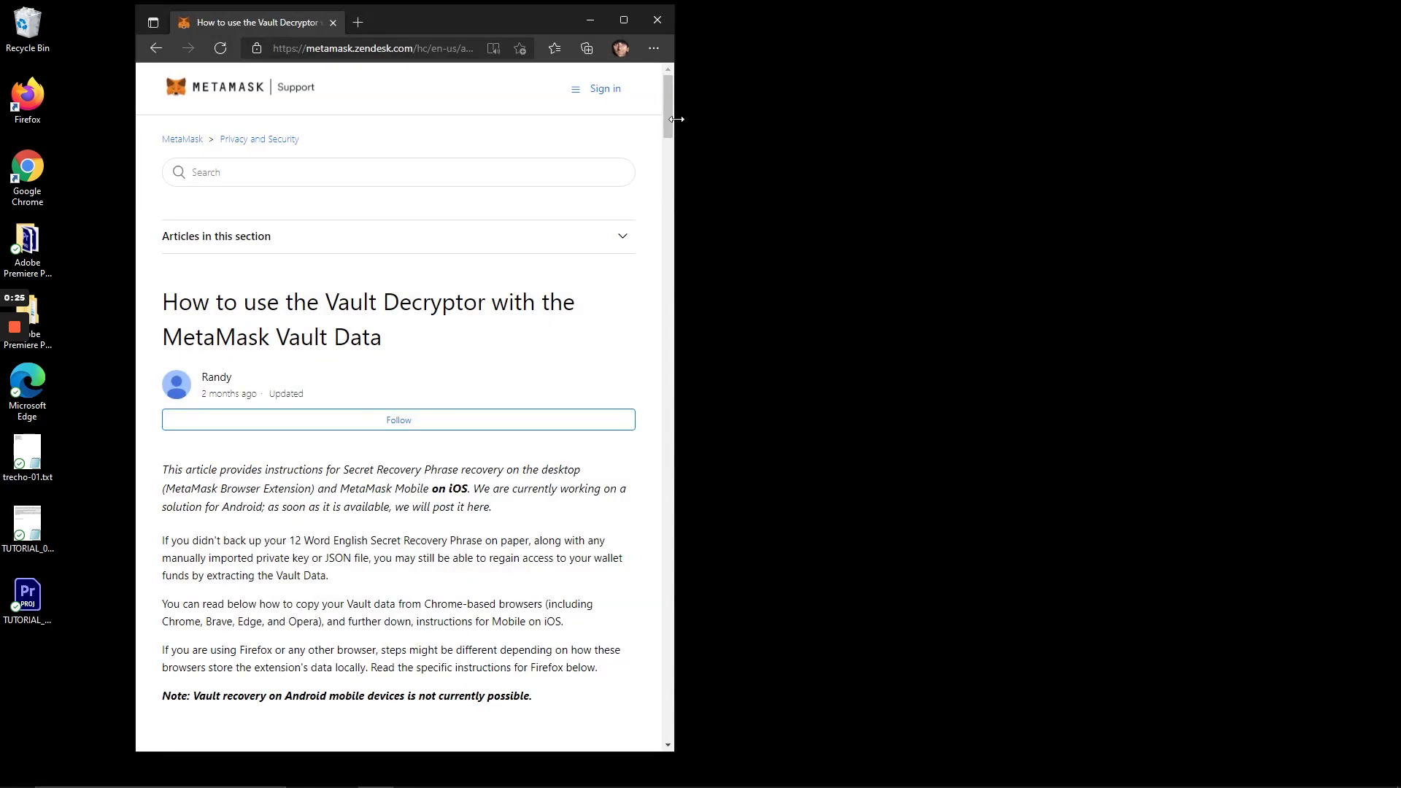
{"action": "left_click_drag", "start_coordinate": [667, 119], "coordinate": [637, 376]}
{"action": "scroll", "coordinate": [639, 376], "scroll_direction": "down", "scroll_amount": 5}
{"action": "scroll", "coordinate": [638, 375], "scroll_direction": "up", "scroll_amount": 3}
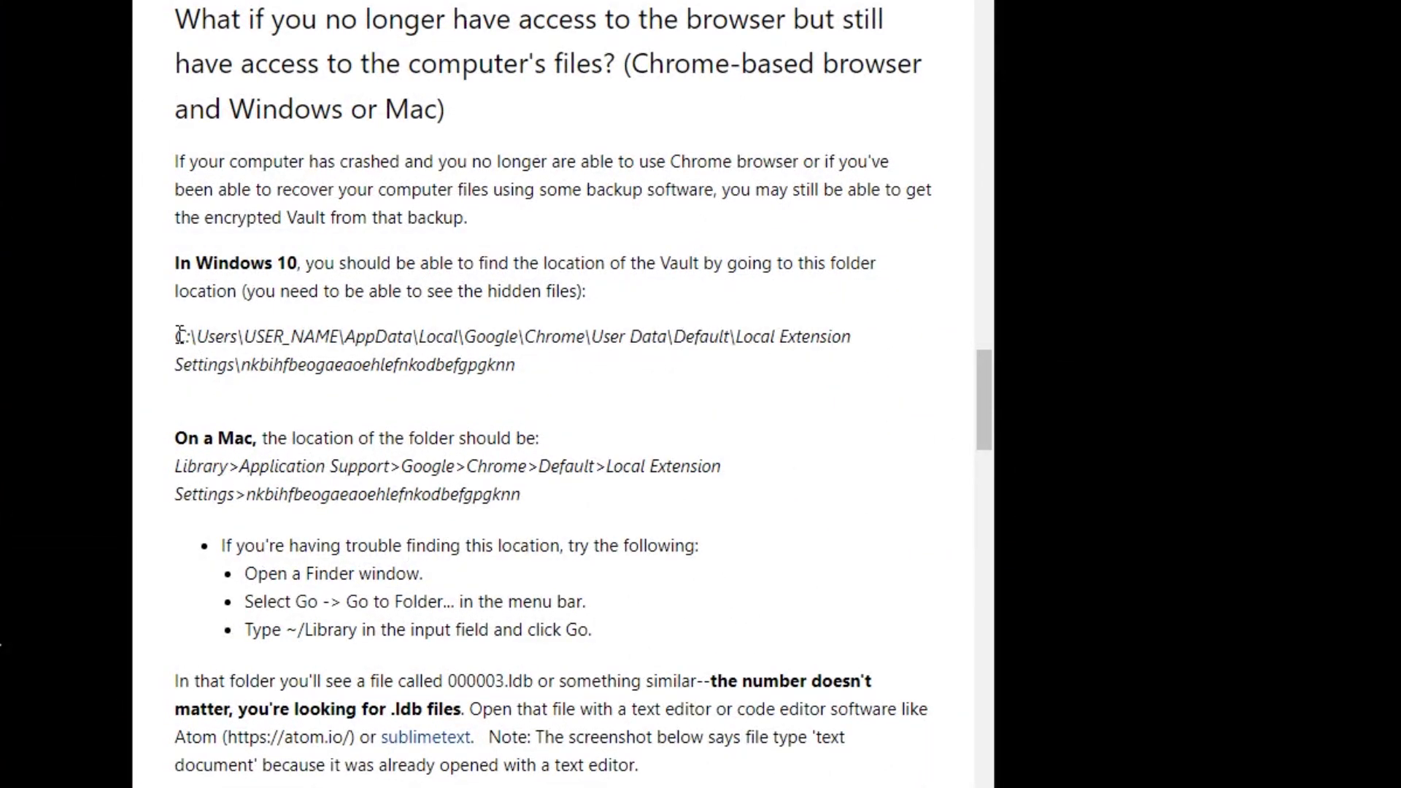
{"action": "left_click_drag", "start_coordinate": [176, 337], "coordinate": [518, 377]}
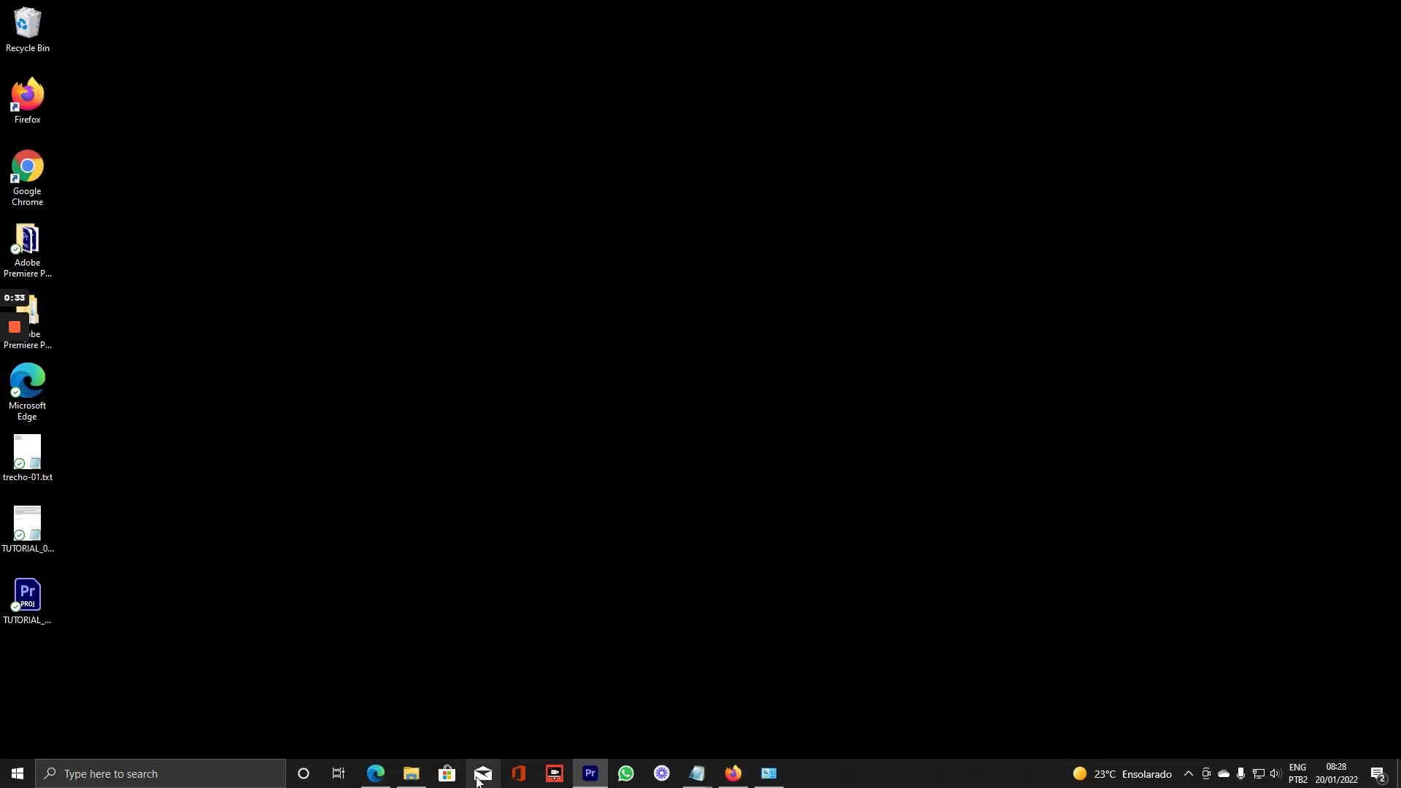
Go forward to Default > Local Extension Settings and paste the nkbihfbeogaeaoehlefnkodbefgpgknn folder there
{"action": "left_click", "coordinate": [410, 774]}
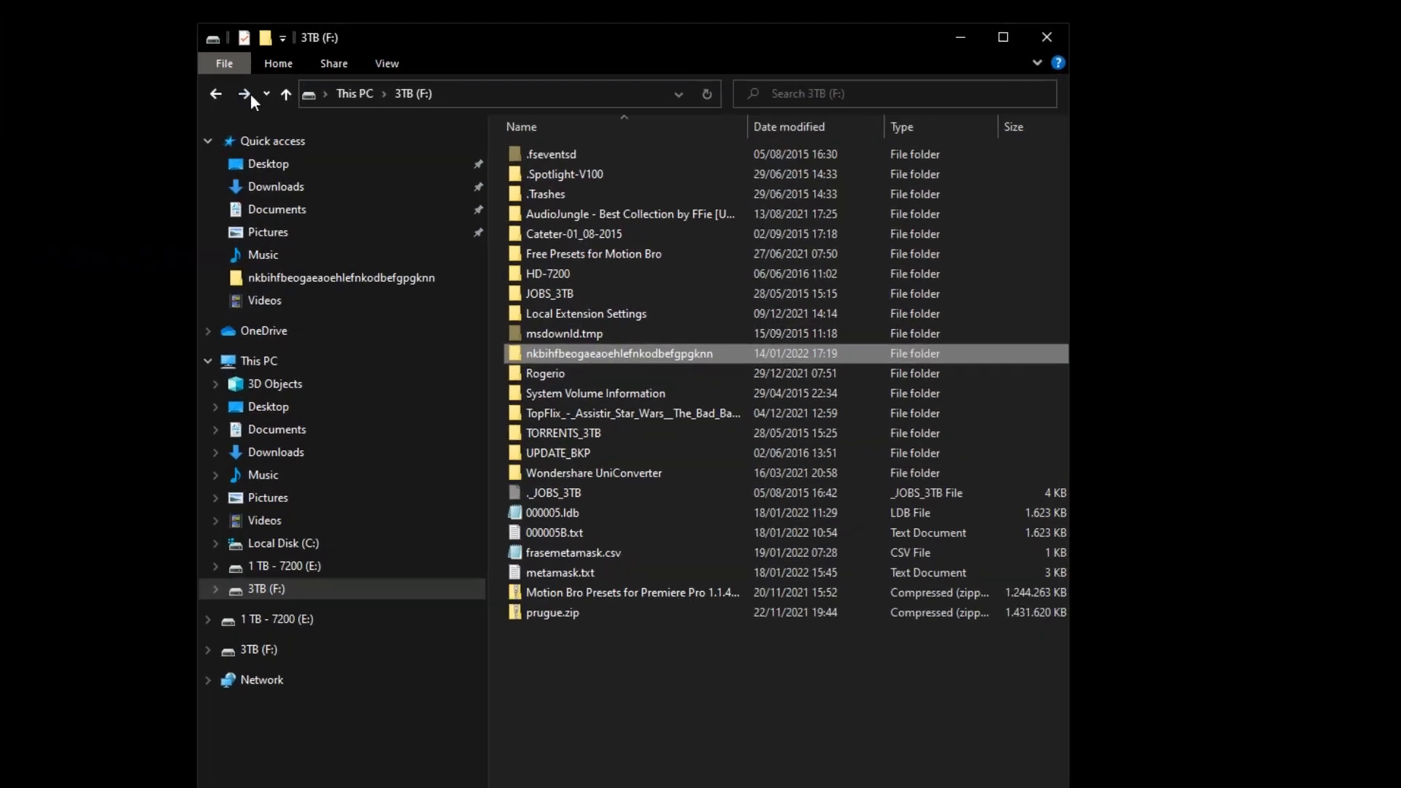
{"action": "left_click", "coordinate": [244, 93]}
{"action": "left_click", "coordinate": [211, 108]}
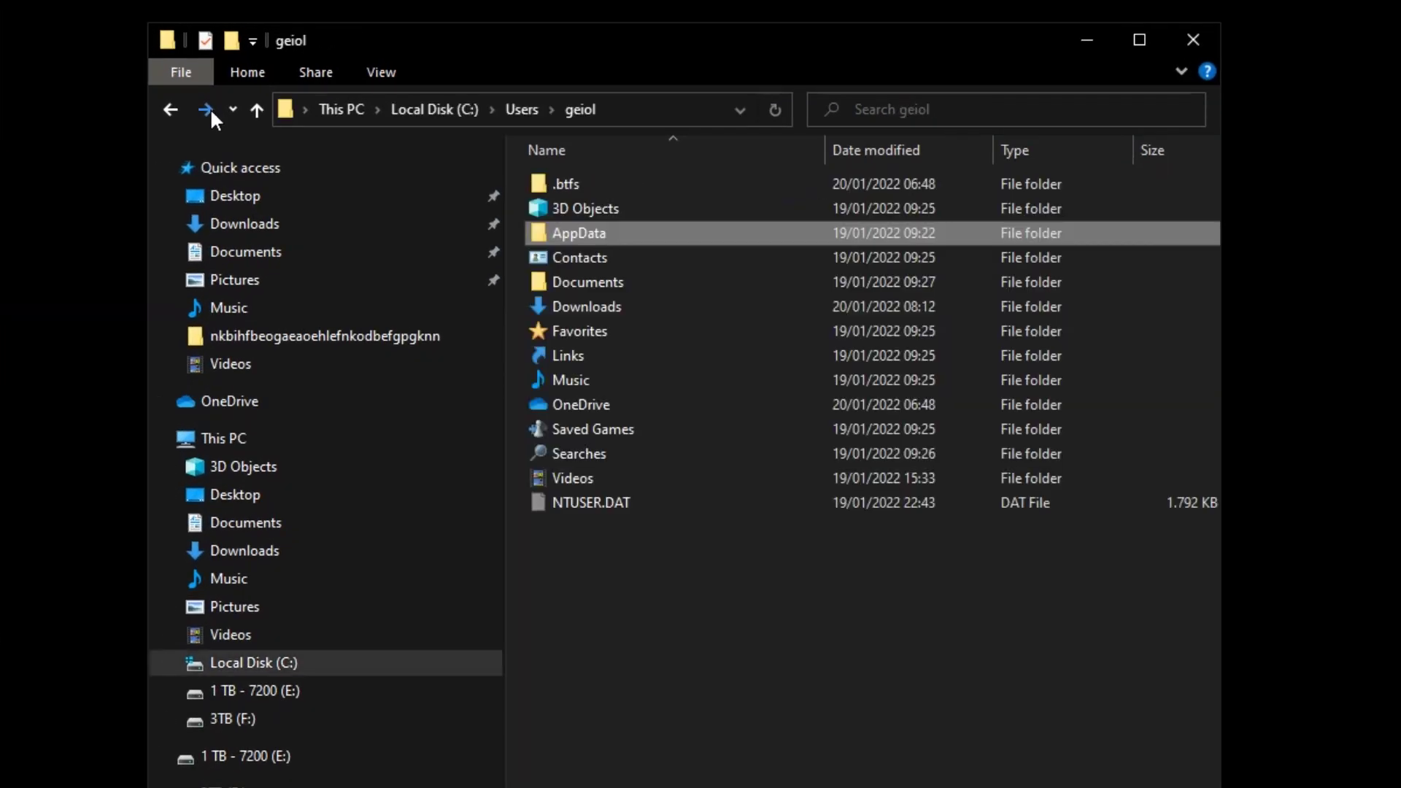
{"action": "left_click", "coordinate": [211, 109]}
{"action": "left_click", "coordinate": [211, 108]}
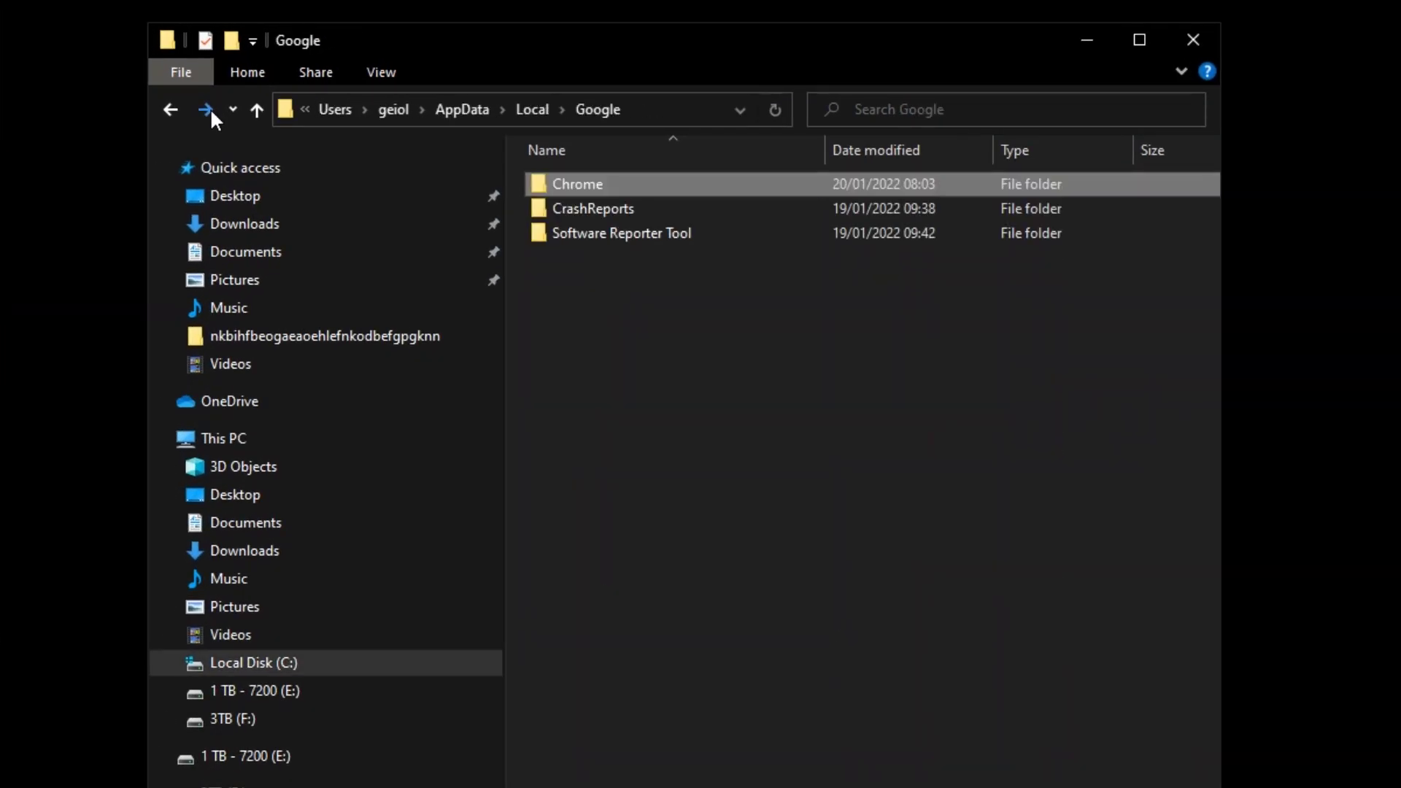
{"action": "left_click", "coordinate": [211, 109]}
{"action": "left_click", "coordinate": [210, 109]}
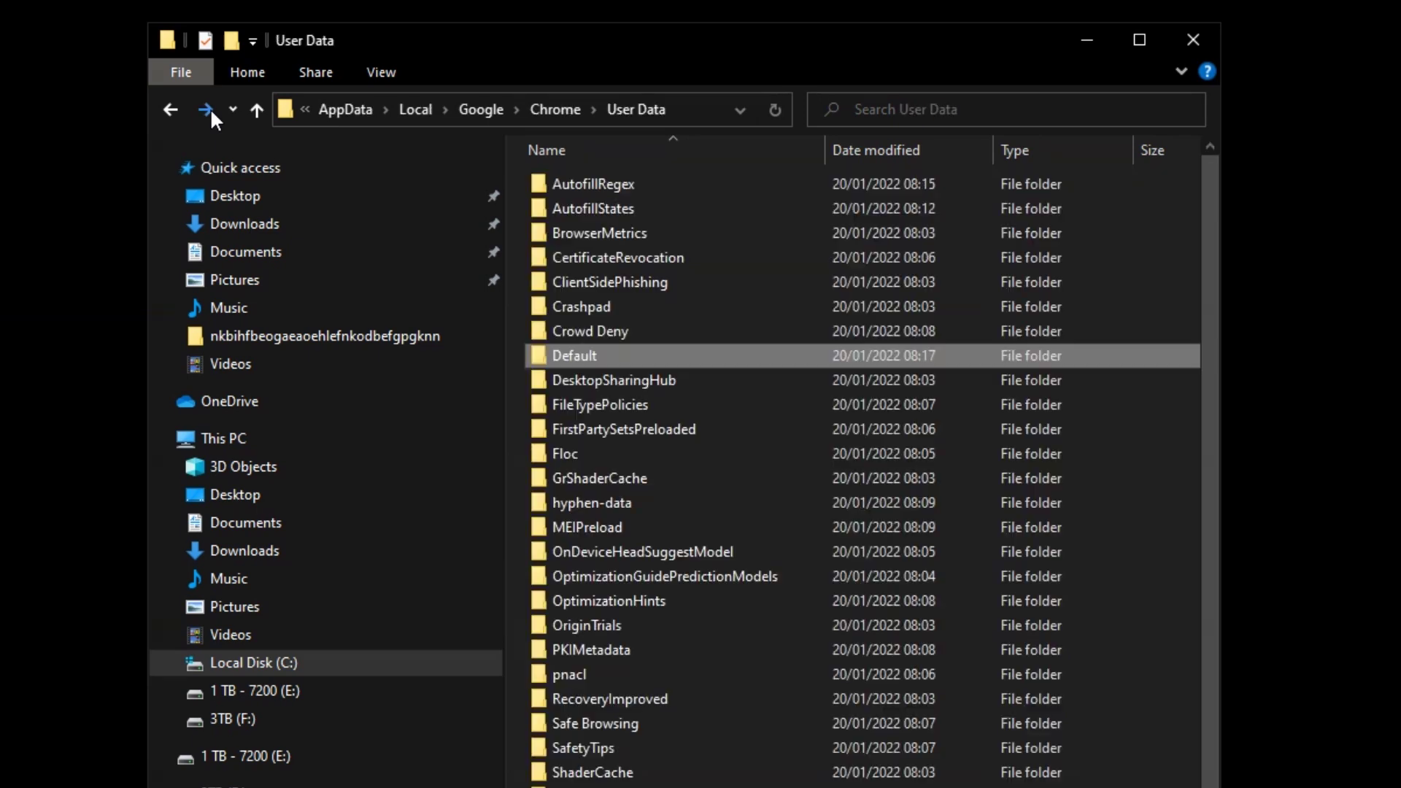
{"action": "left_click", "coordinate": [210, 108]}
{"action": "left_click", "coordinate": [210, 109]}
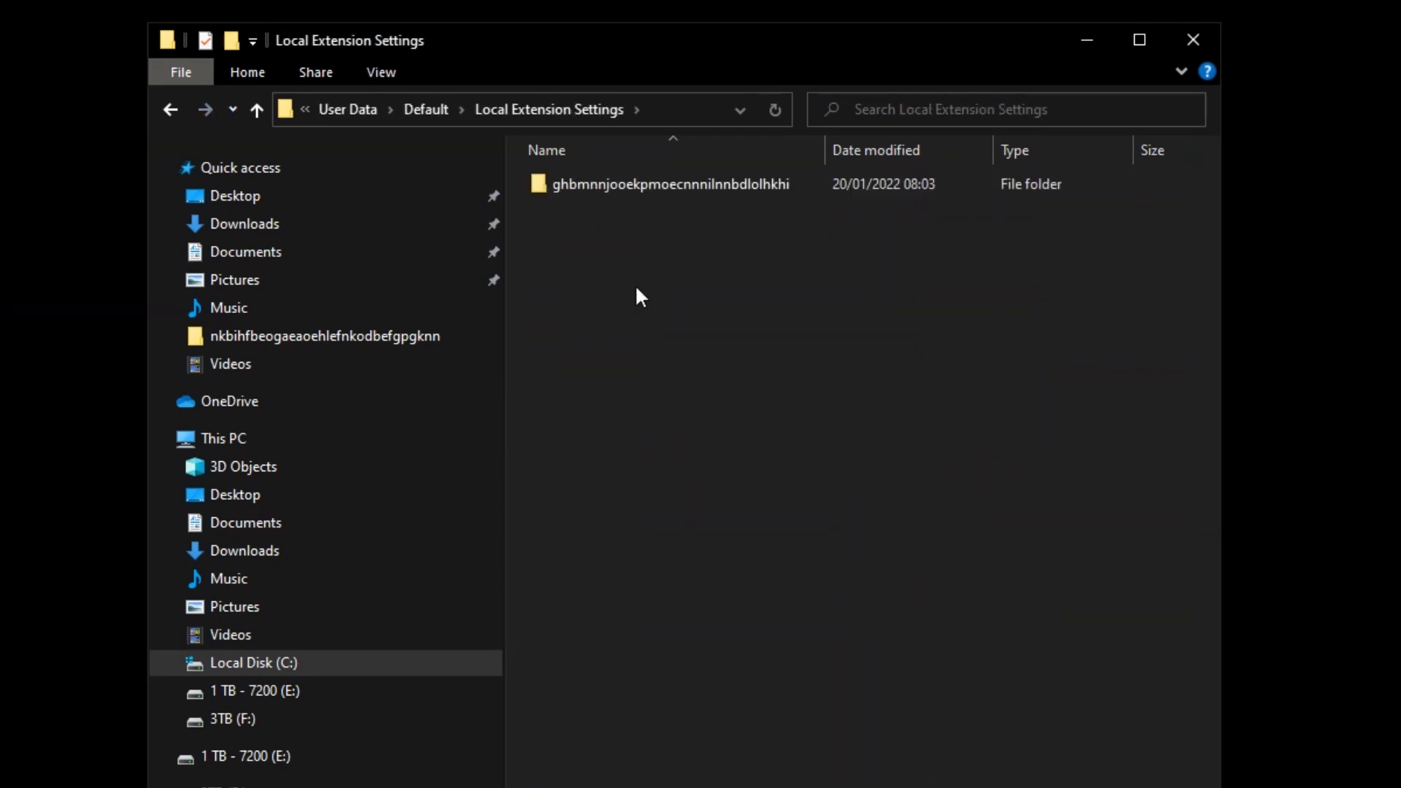
{"action": "right_click", "coordinate": [590, 270]}
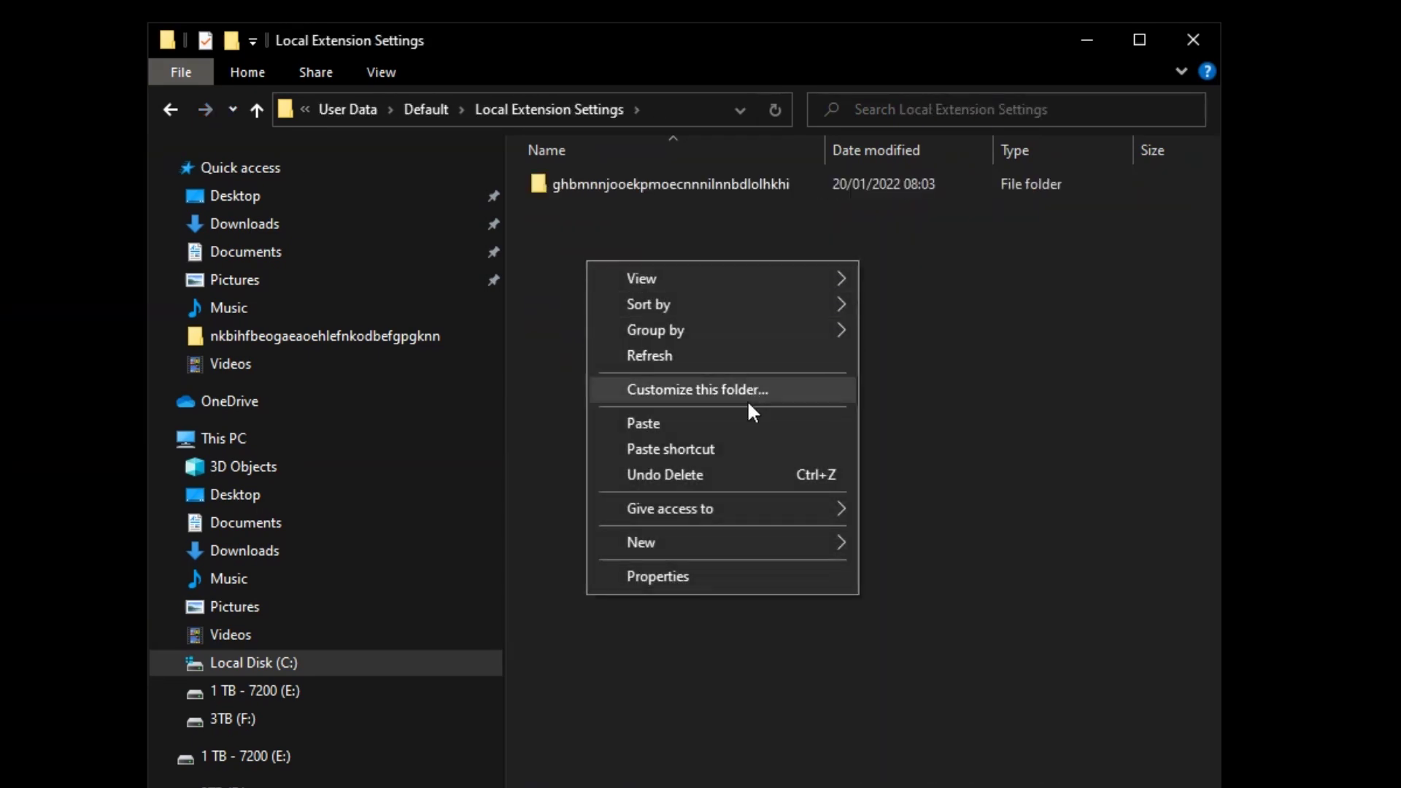
{"action": "left_click", "coordinate": [738, 422]}
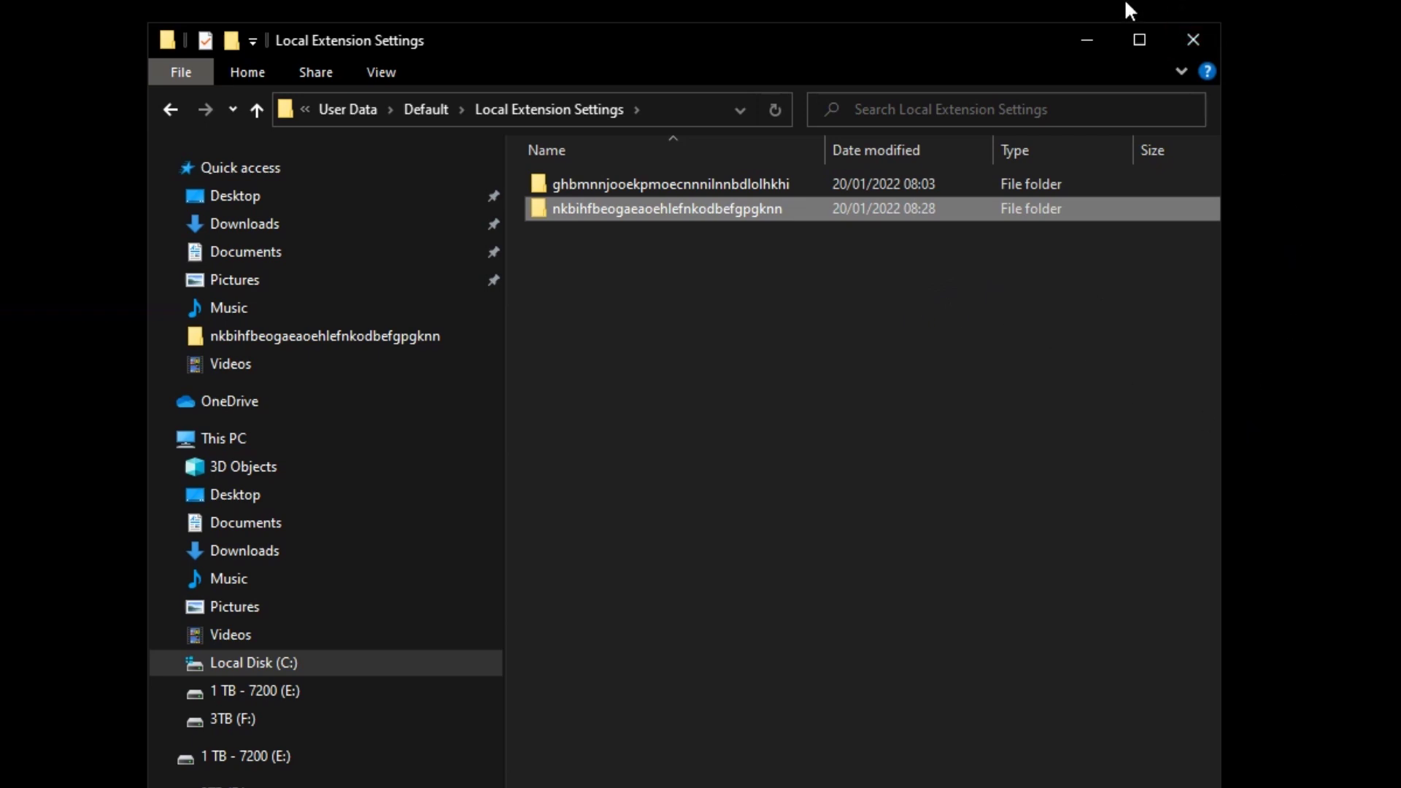
Hide Explorer, launch Chrome from the desktop icon, and search for 'metamask extension'
{"action": "left_click", "coordinate": [831, 29]}
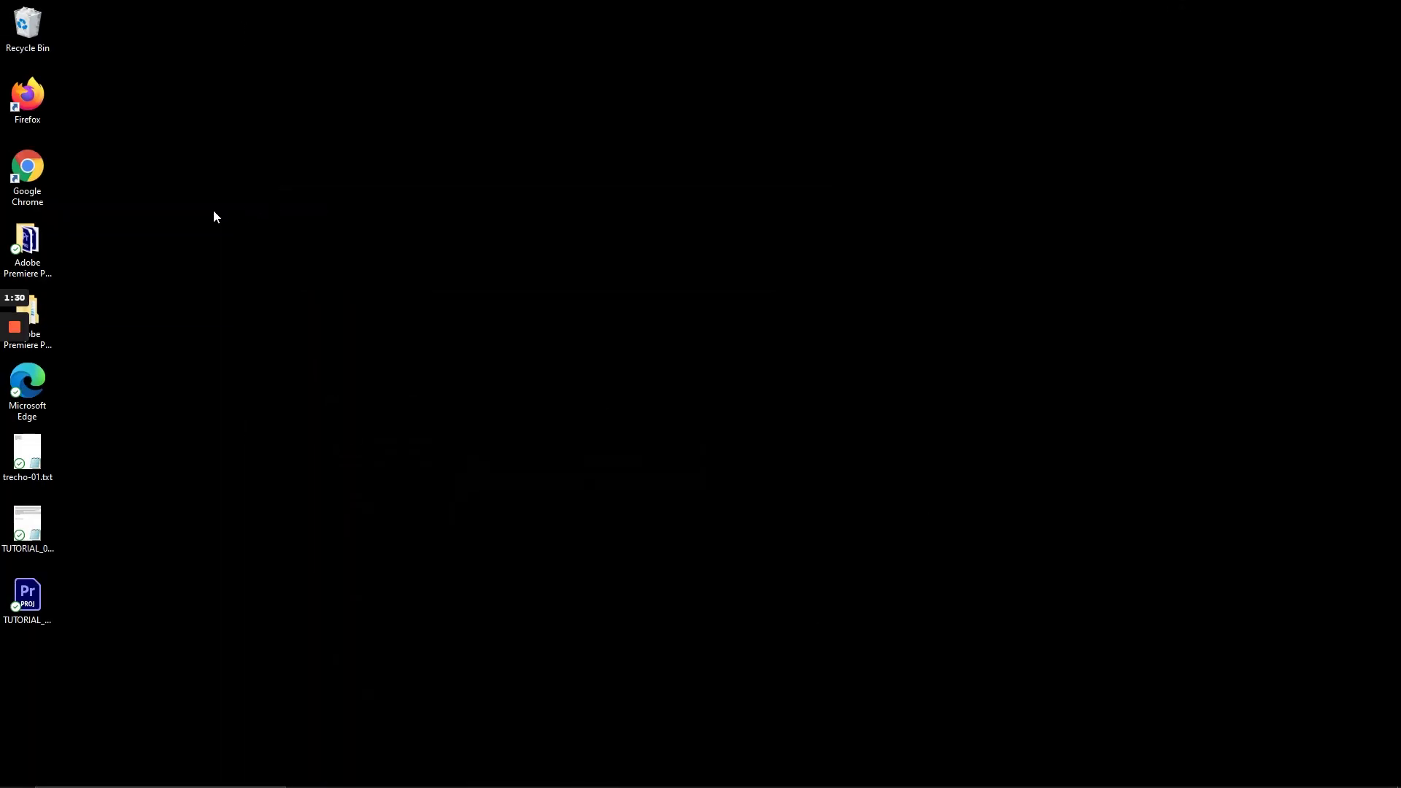
{"action": "double_click", "coordinate": [28, 175]}
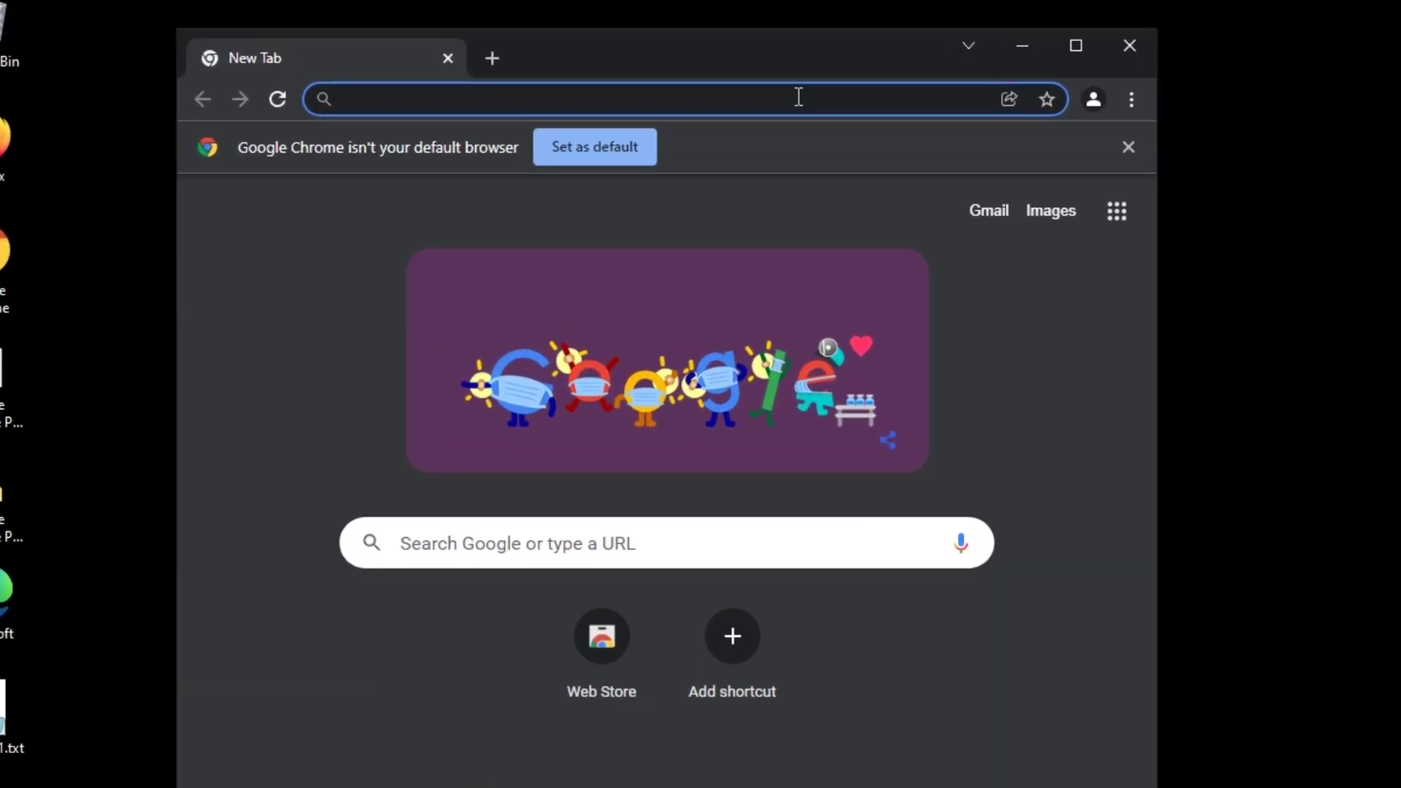
{"action": "type", "text": "meta"}
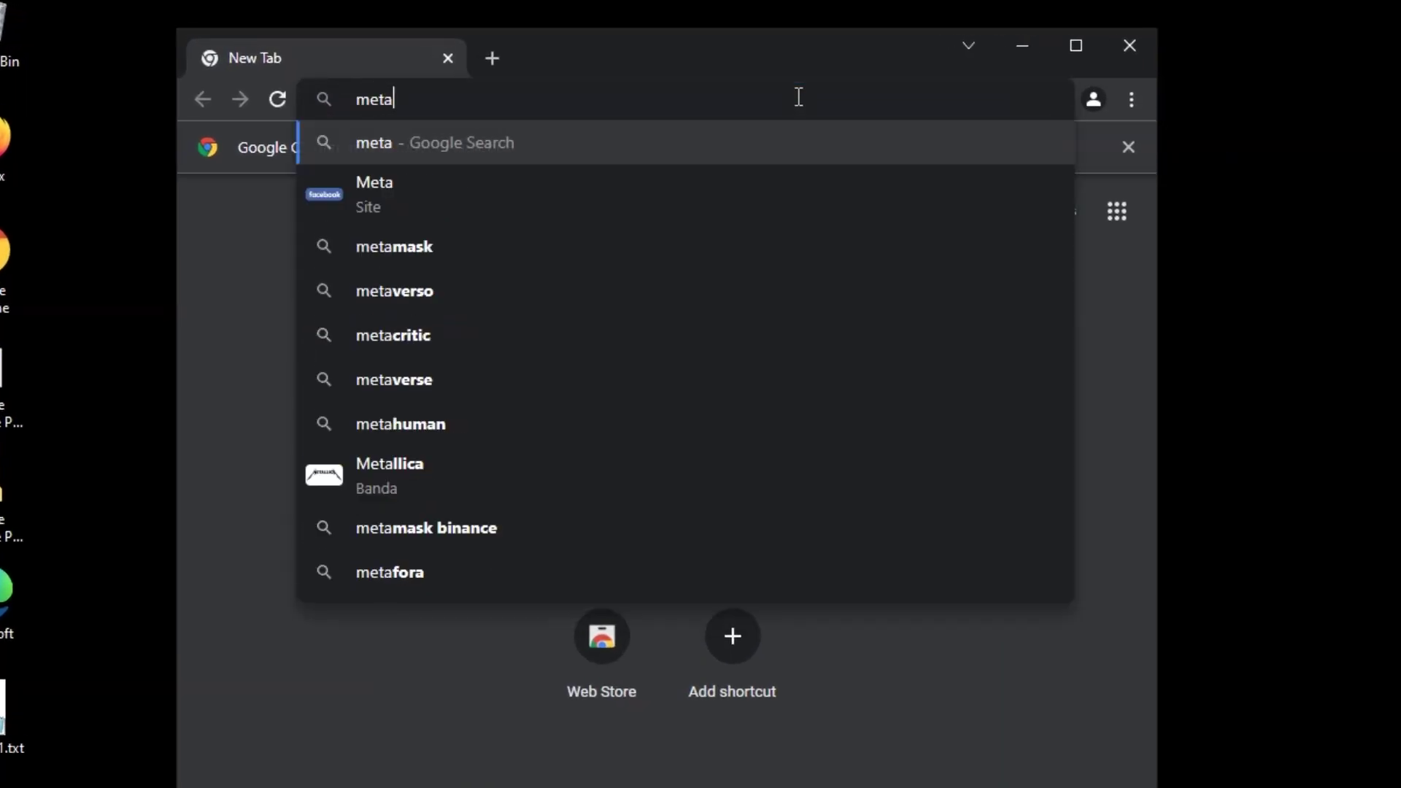
{"action": "type", "text": "mask ext"}
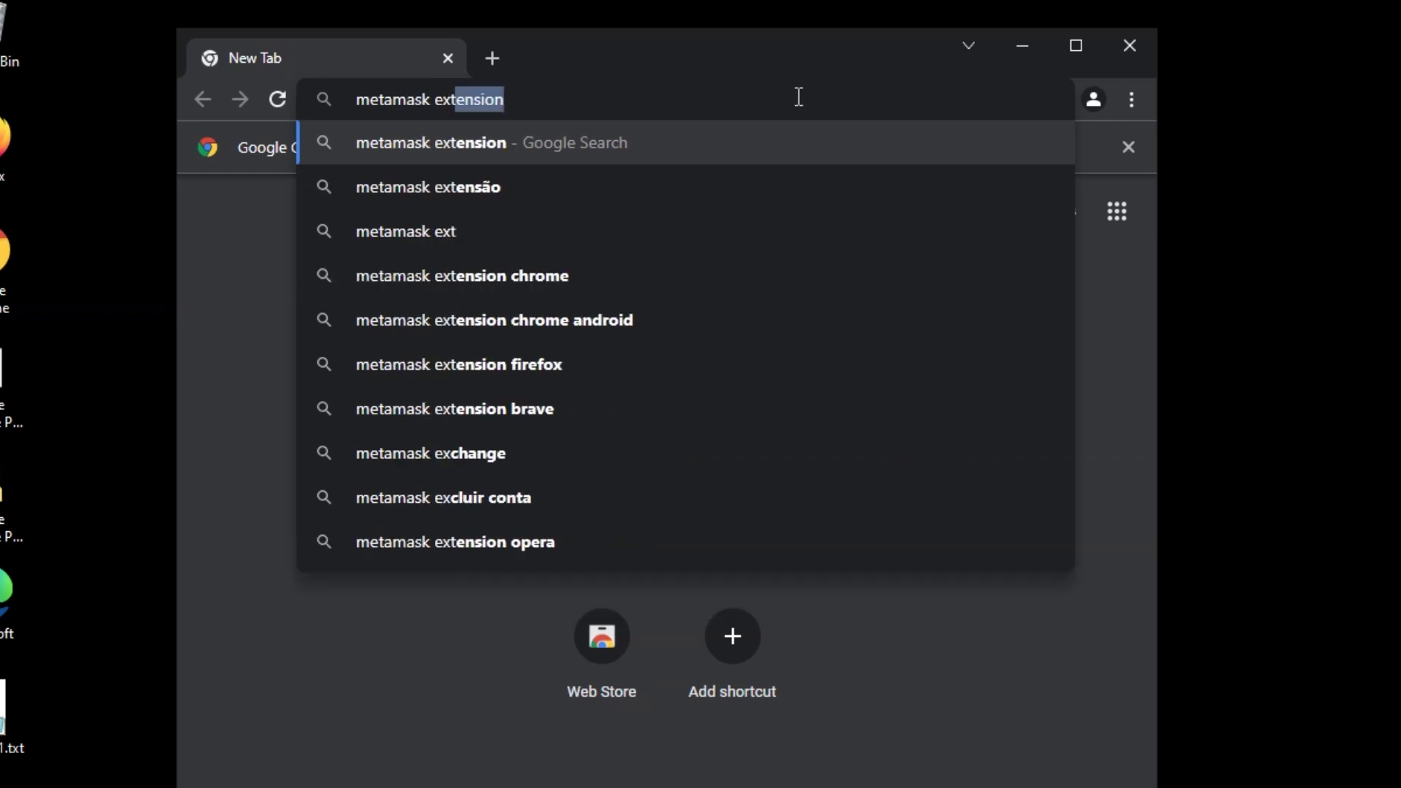
{"action": "type", "text": "ewnsion"}
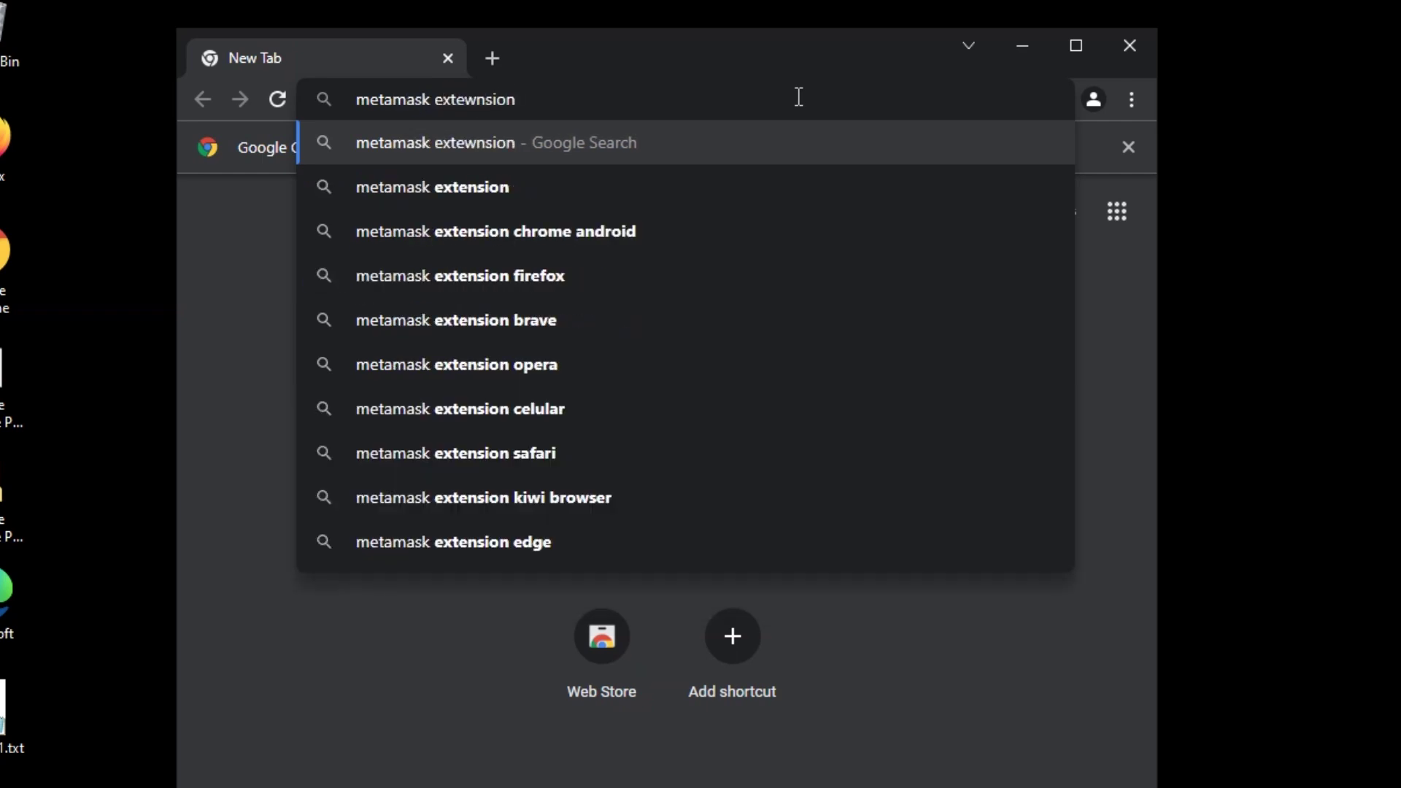
{"action": "left_click", "coordinate": [433, 188]}
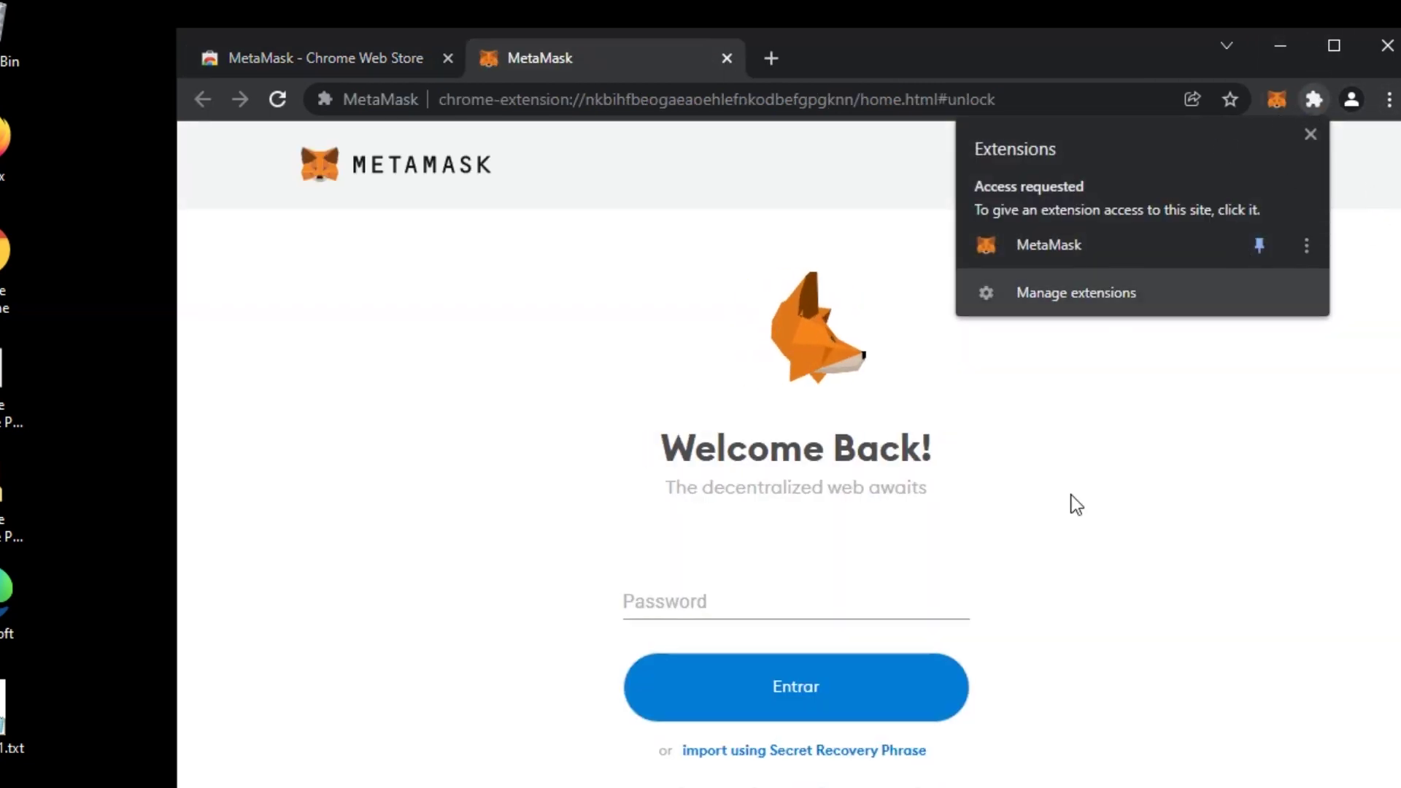
Enter the password to unlock MetaMask and view Account 1's assets on Binance Smart Chain Mainnet
{"action": "left_click", "coordinate": [984, 553]}
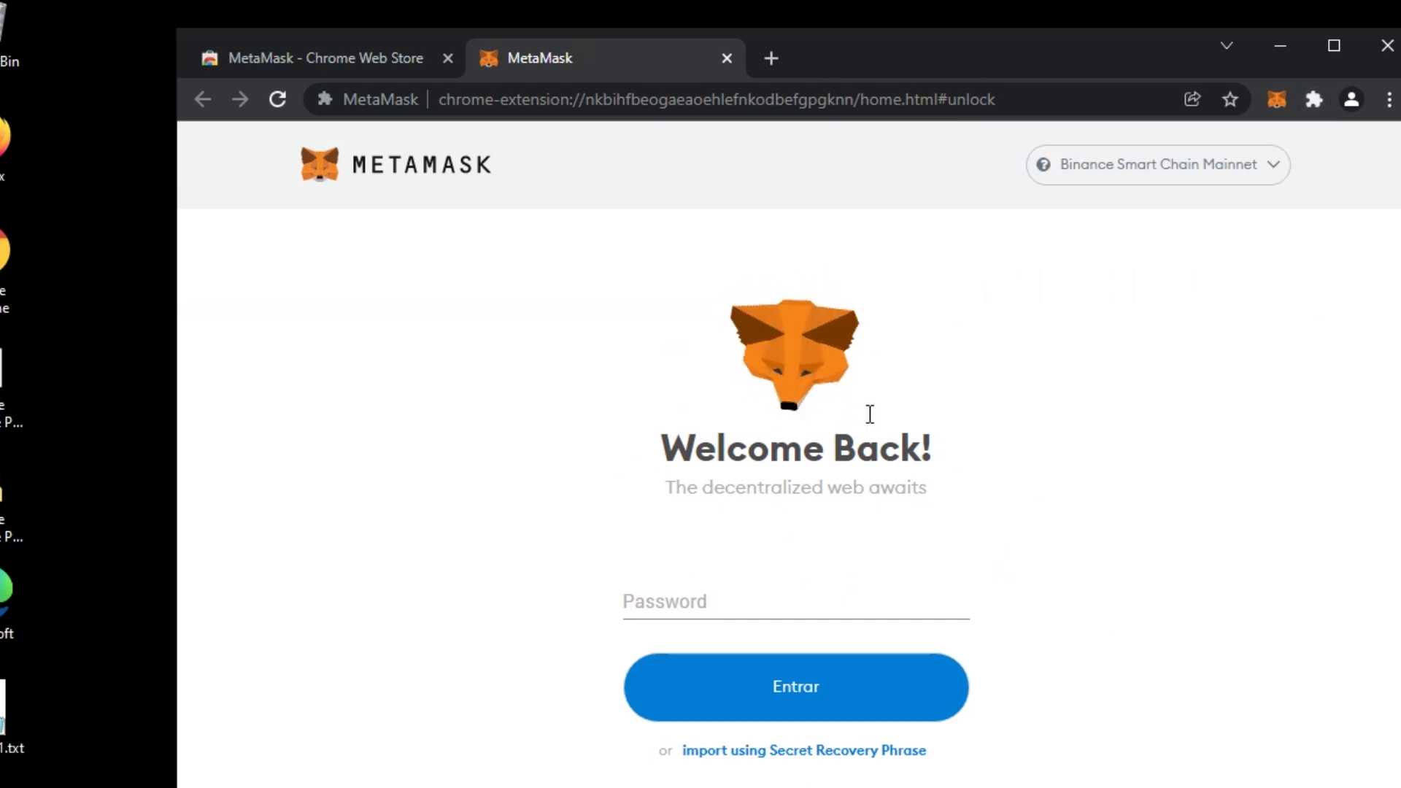
{"action": "left_click", "coordinate": [766, 601]}
{"action": "type", "text": "••••••"}
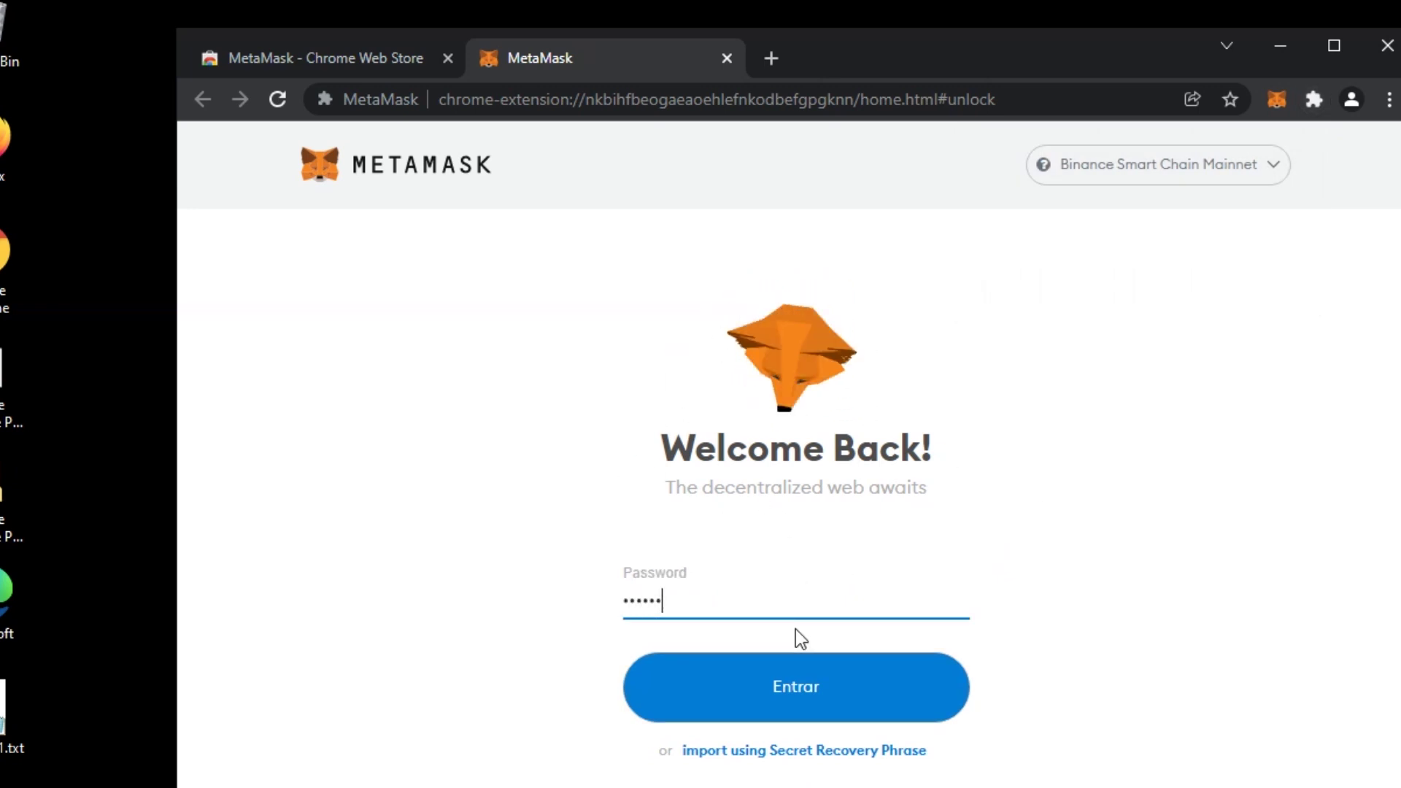
{"action": "type", "text": "•••"}
{"action": "left_click", "coordinate": [825, 681]}
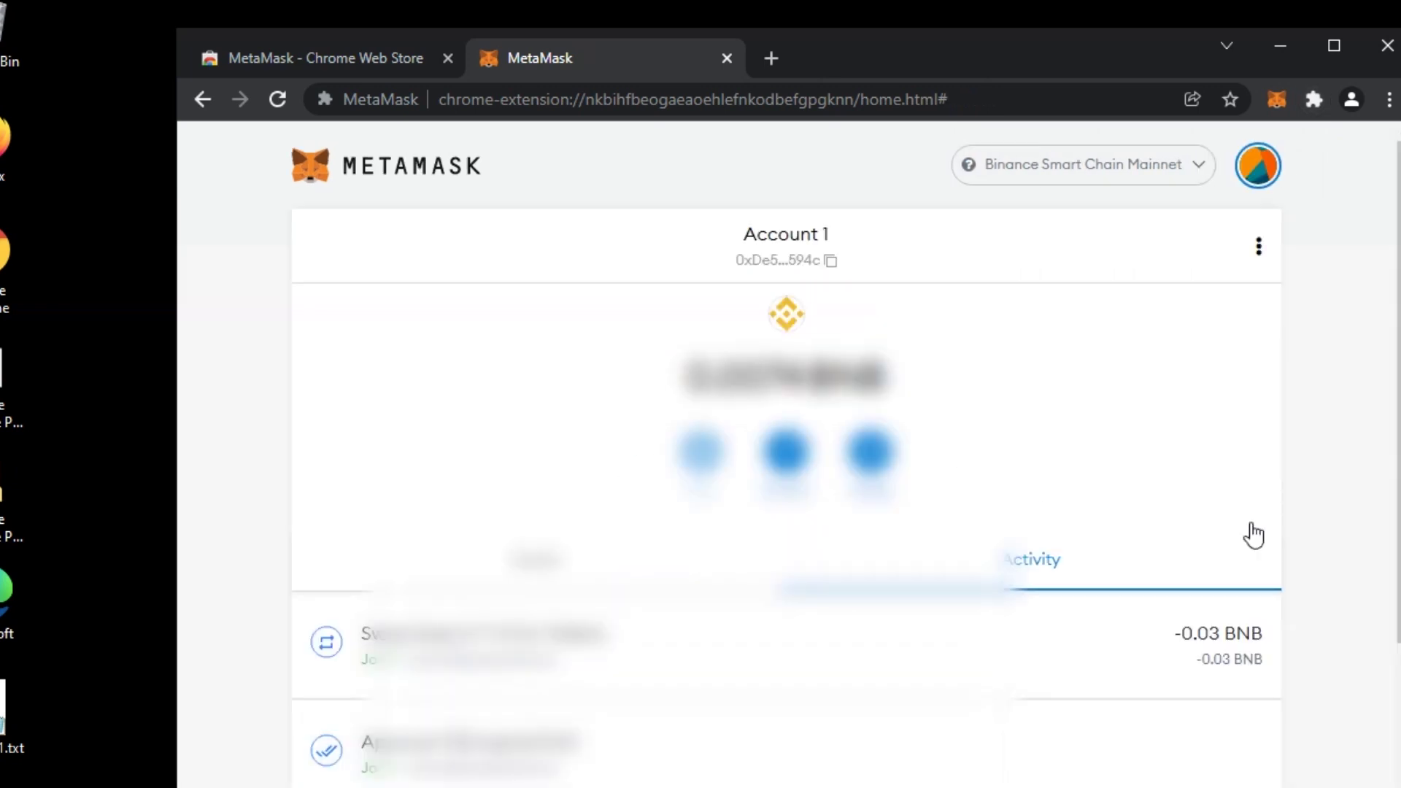
{"action": "left_click", "coordinate": [548, 564]}
{"action": "scroll", "coordinate": [1387, 416], "scroll_direction": "down", "scroll_amount": 2}
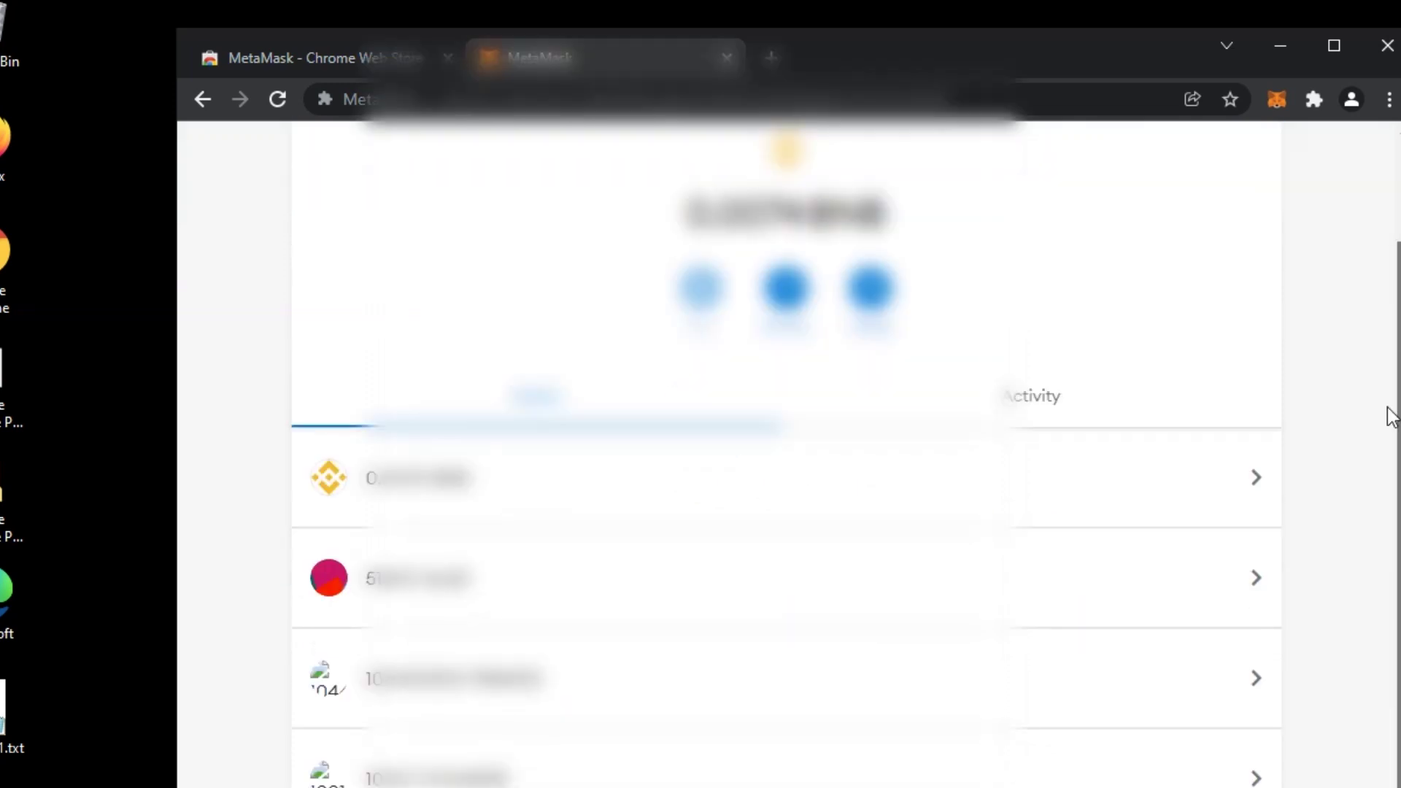
{"action": "scroll", "coordinate": [1390, 416], "scroll_direction": "down", "scroll_amount": 3}
{"action": "scroll", "coordinate": [1391, 416], "scroll_direction": "down", "scroll_amount": 2}
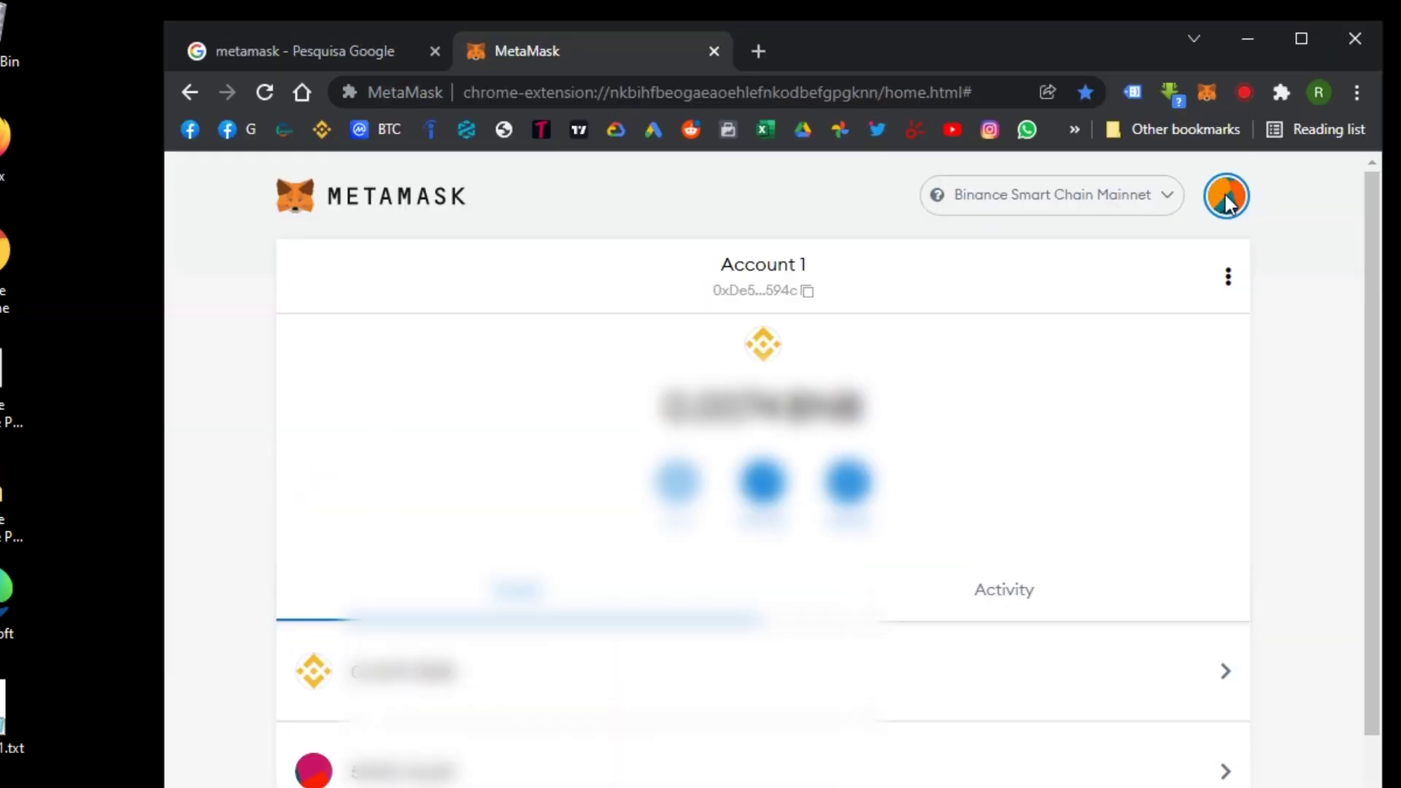
{"action": "left_click", "coordinate": [1227, 200]}
Under Security & Privacy, re-enter the password to reveal the Secret Recovery Phrase and save it as CSV
{"action": "left_click", "coordinate": [1078, 692]}
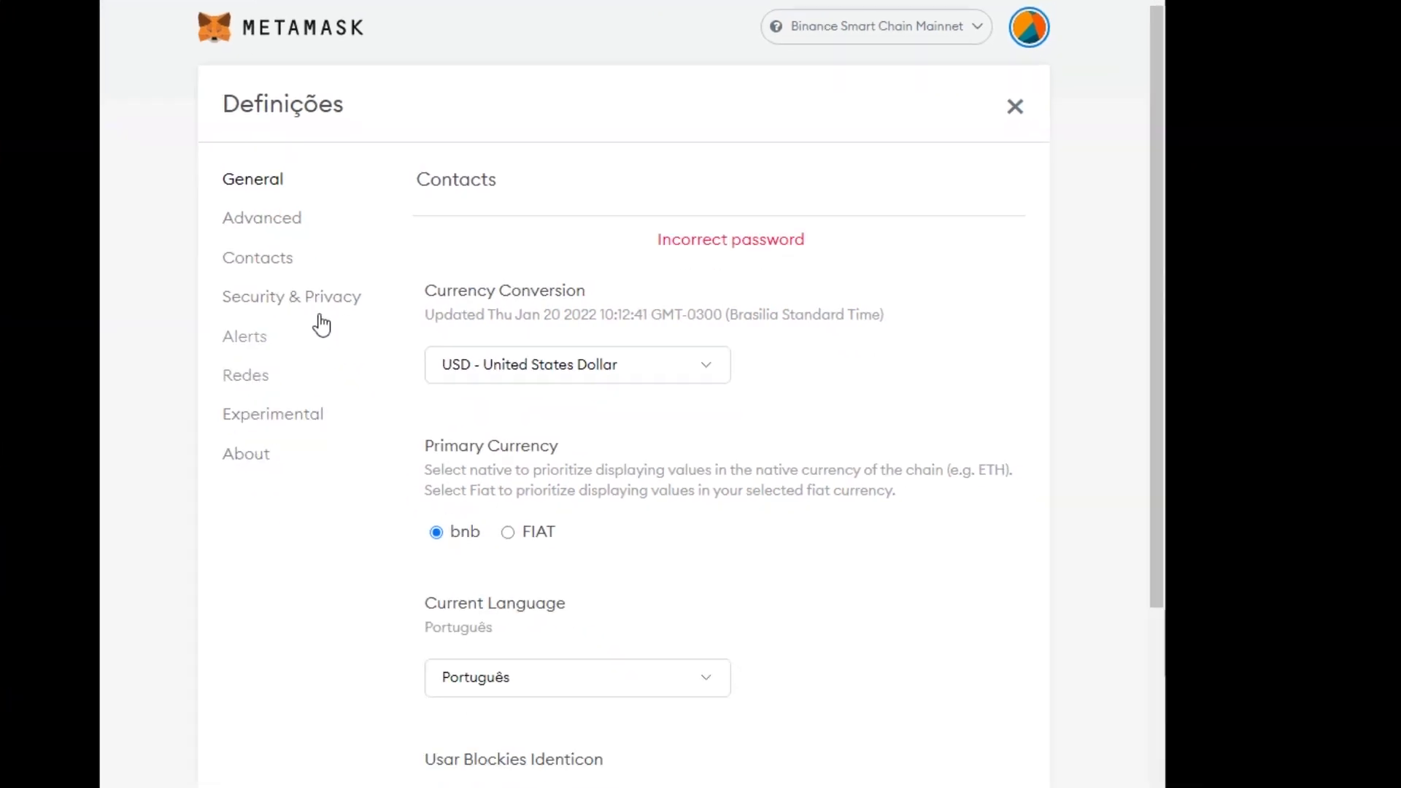
{"action": "left_click", "coordinate": [291, 297]}
{"action": "left_click", "coordinate": [564, 348]}
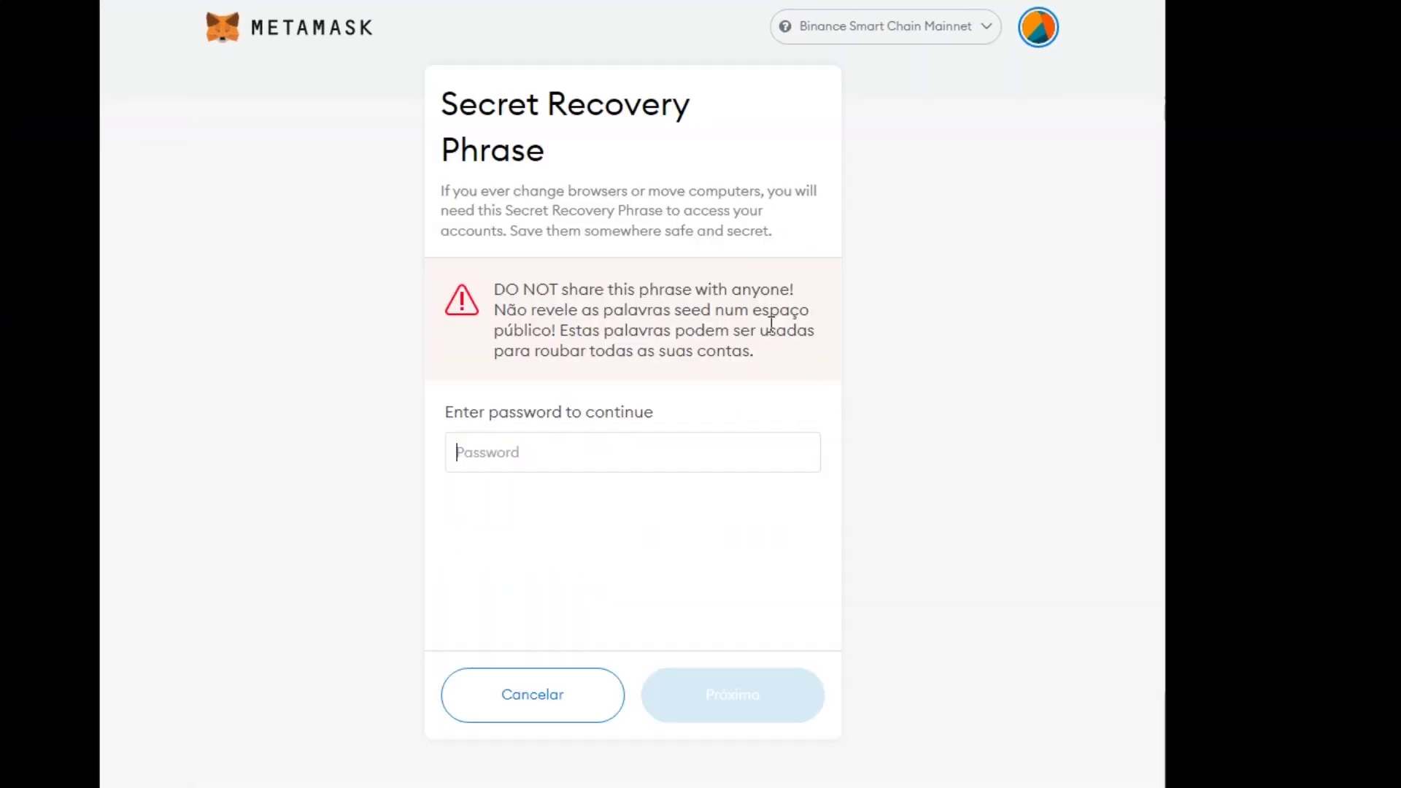
{"action": "key", "text": "ctrl+v"}
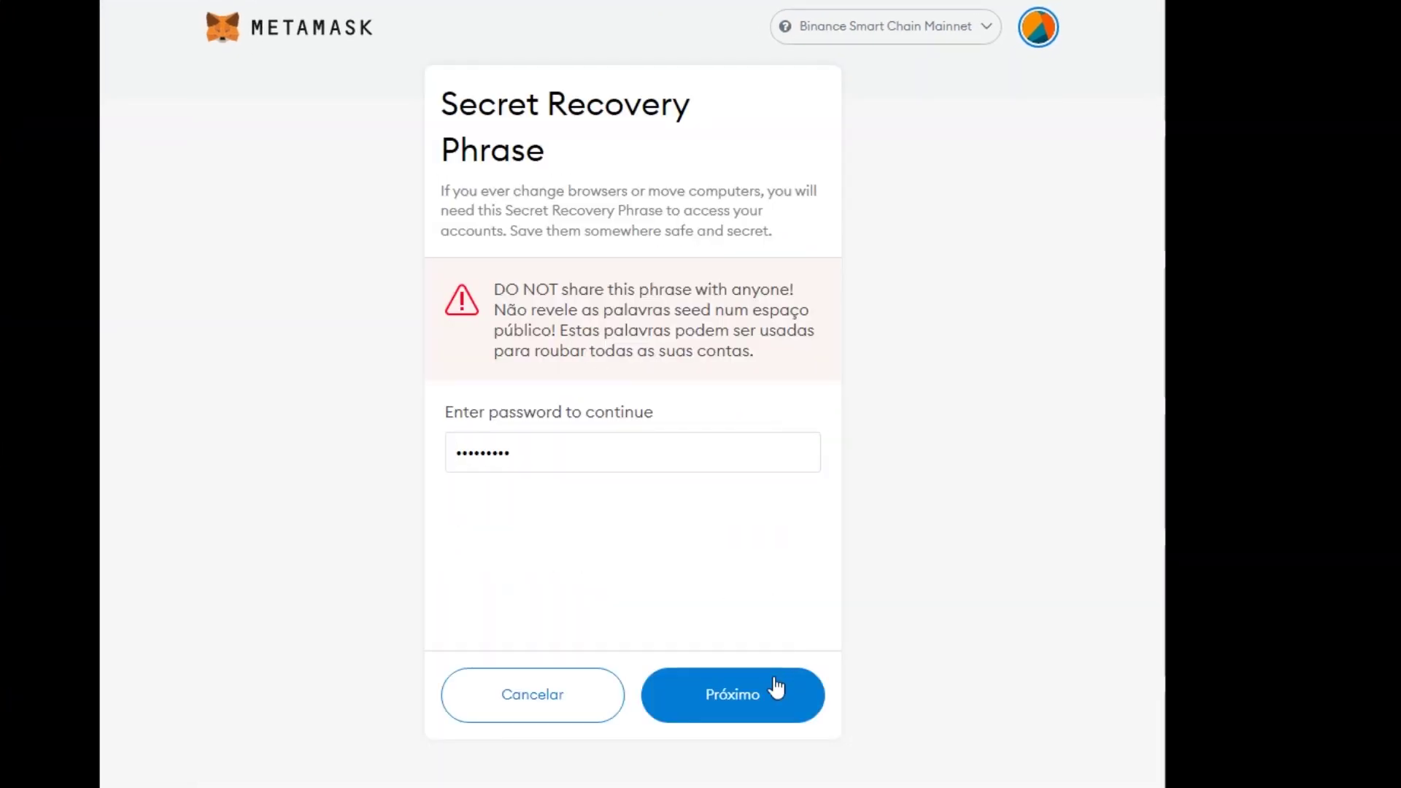
{"action": "left_click", "coordinate": [777, 687]}
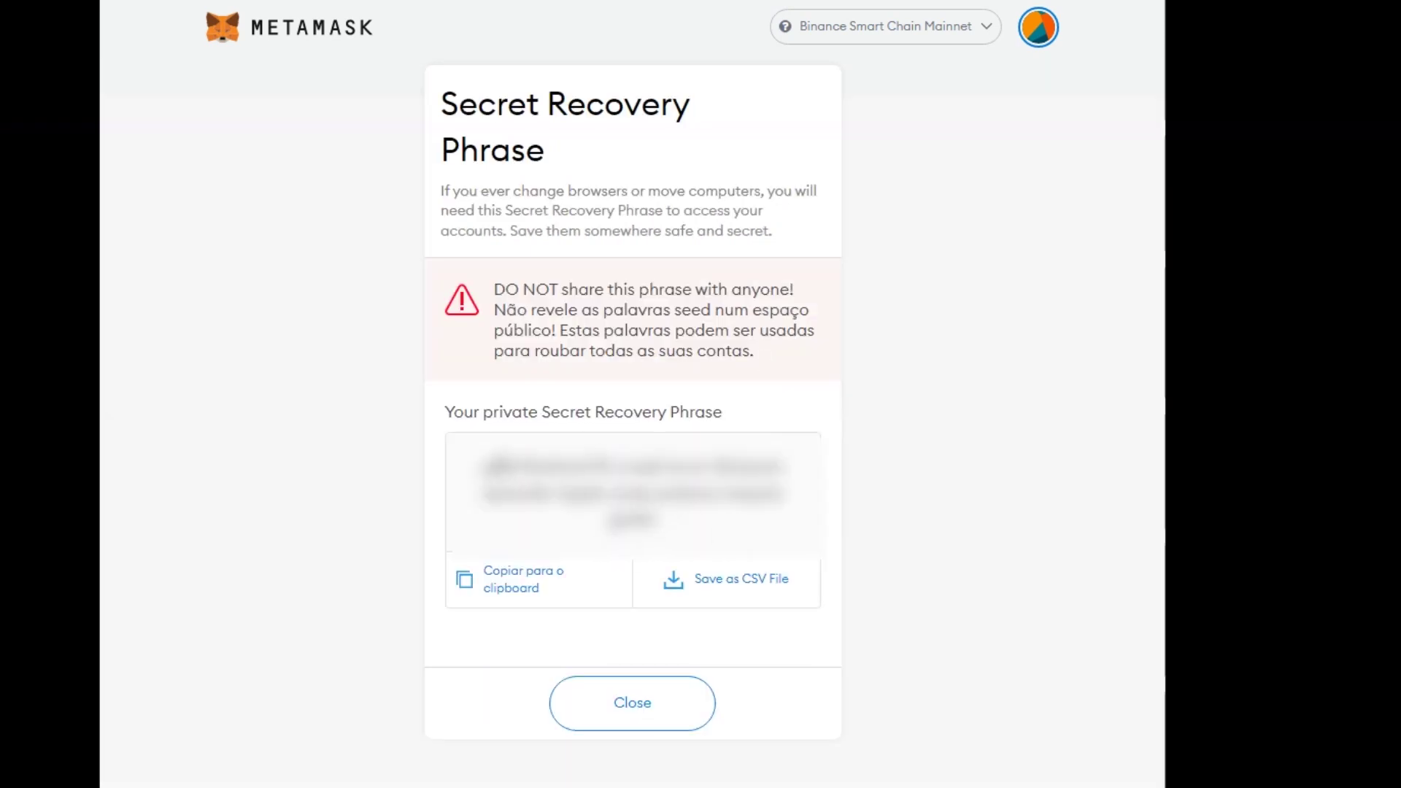
{"action": "left_click", "coordinate": [713, 515]}
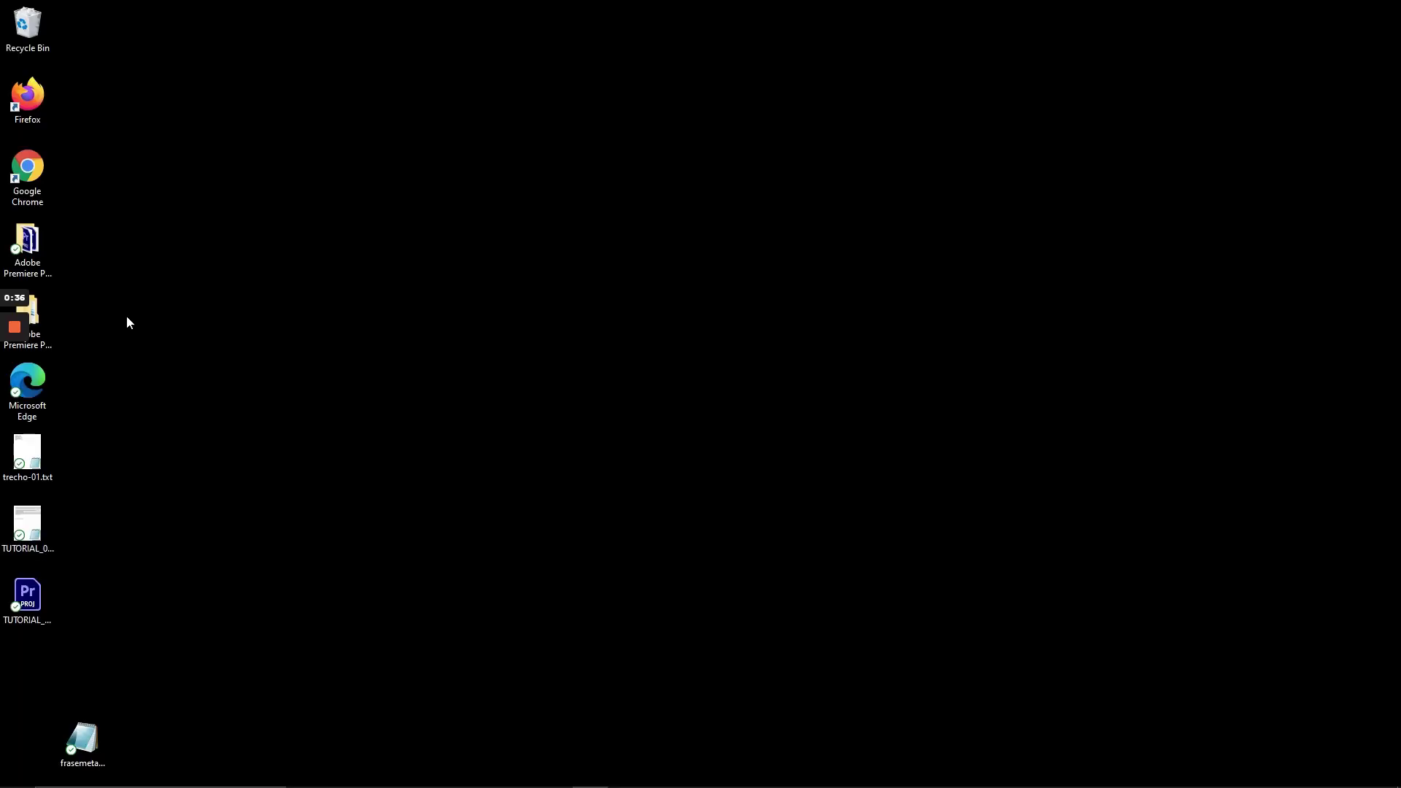
{"action": "type", "text": "why"}
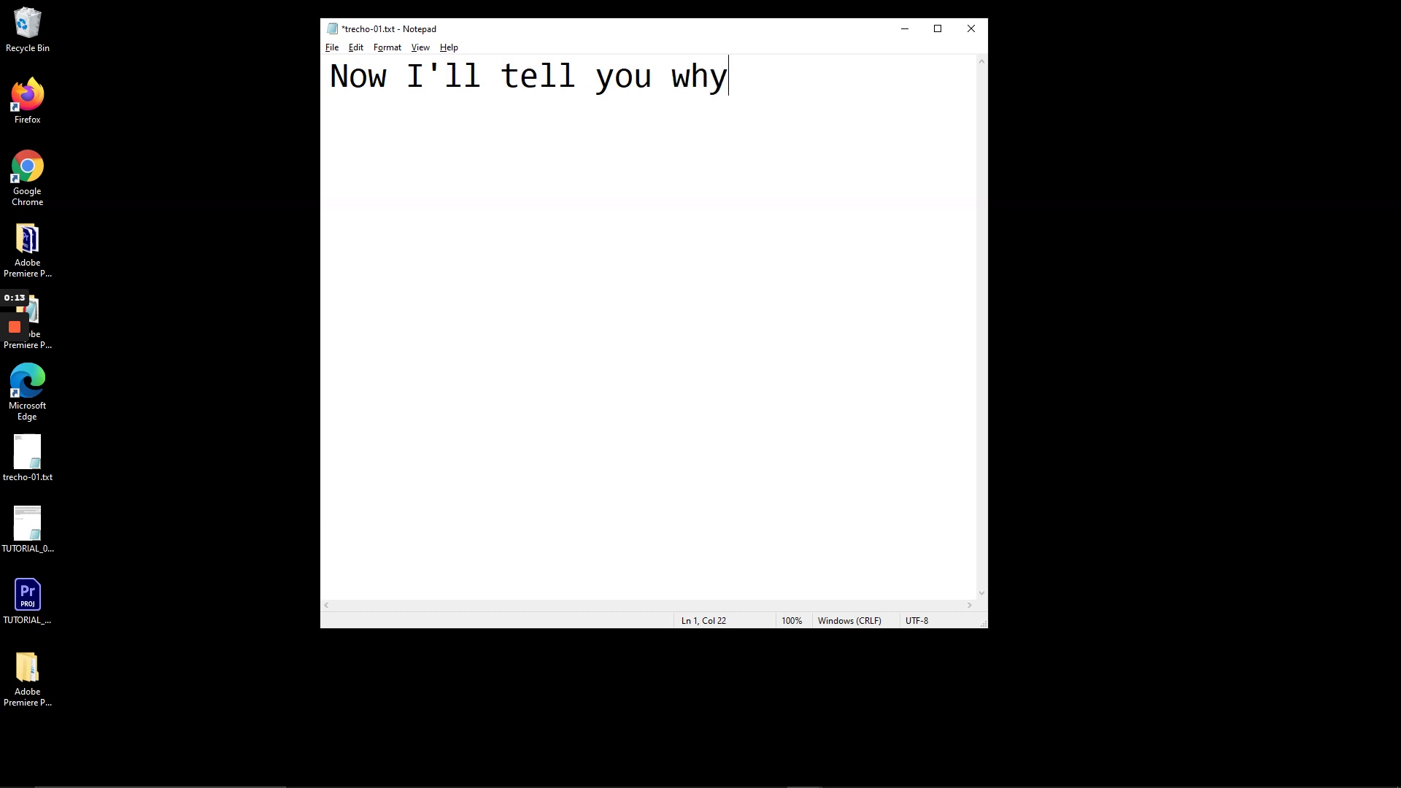
{"action": "type", "text": " i think using my method for ba"}
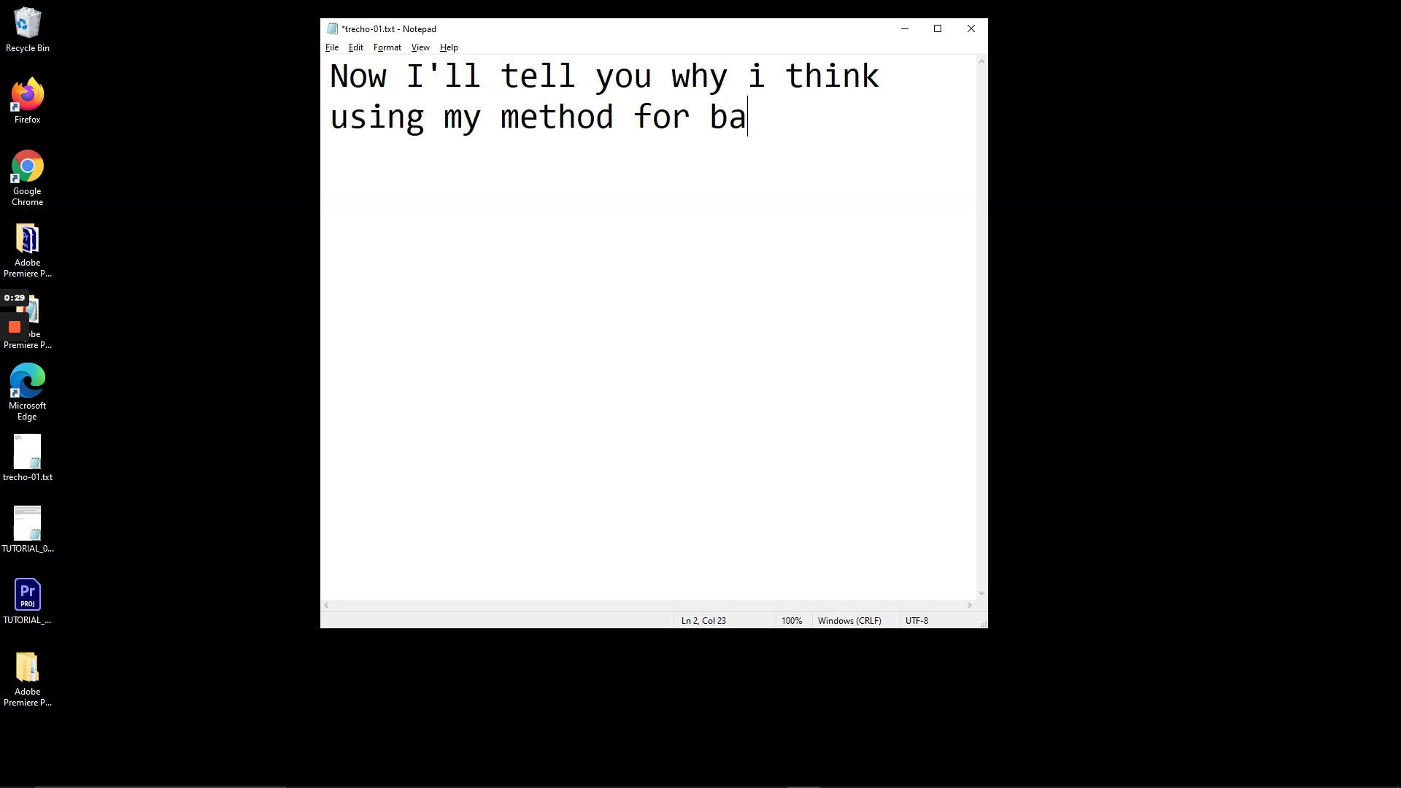
{"action": "type", "text": "ckup"}
Note in trecho-01.txt that this backup beats relying on the seedphrase, which should still be written down
{"action": "key", "text": "Return"}
{"action": "type", "text": "is even better than using "}
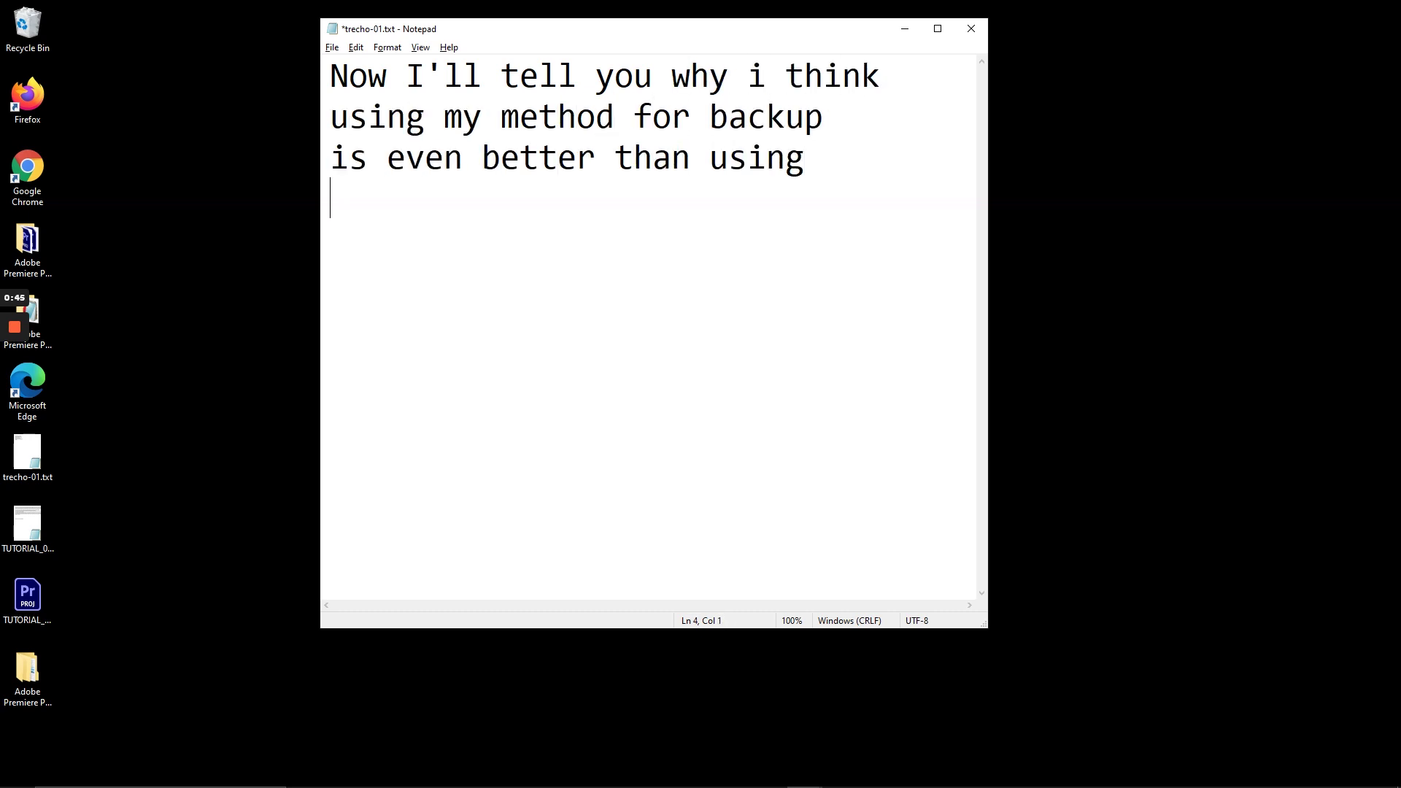
{"action": "type", "text": "the seedphrase. But reme"}
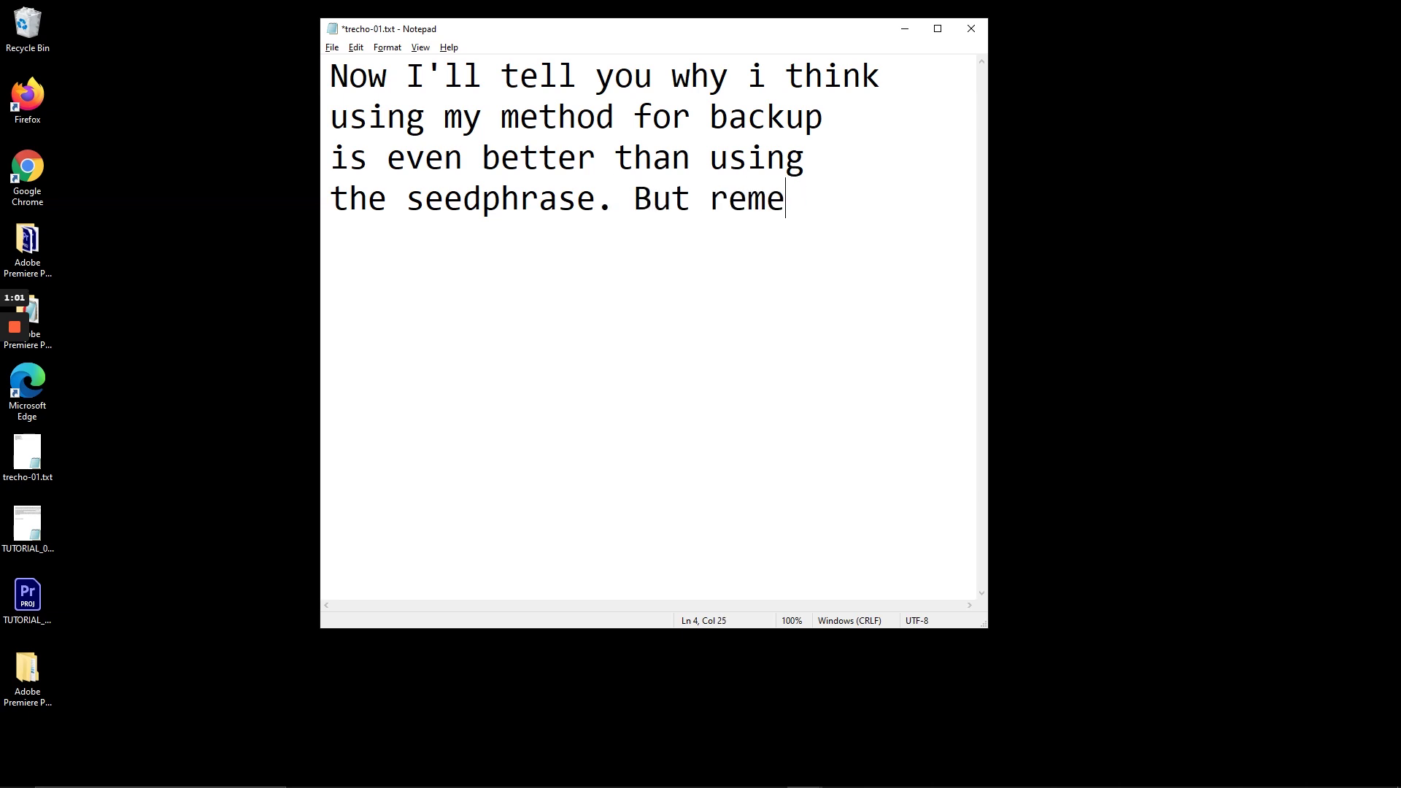
{"action": "type", "text": "mber"}
{"action": "key", "text": "Return"}
{"action": "type", "text": "to write down your seedphrase"}
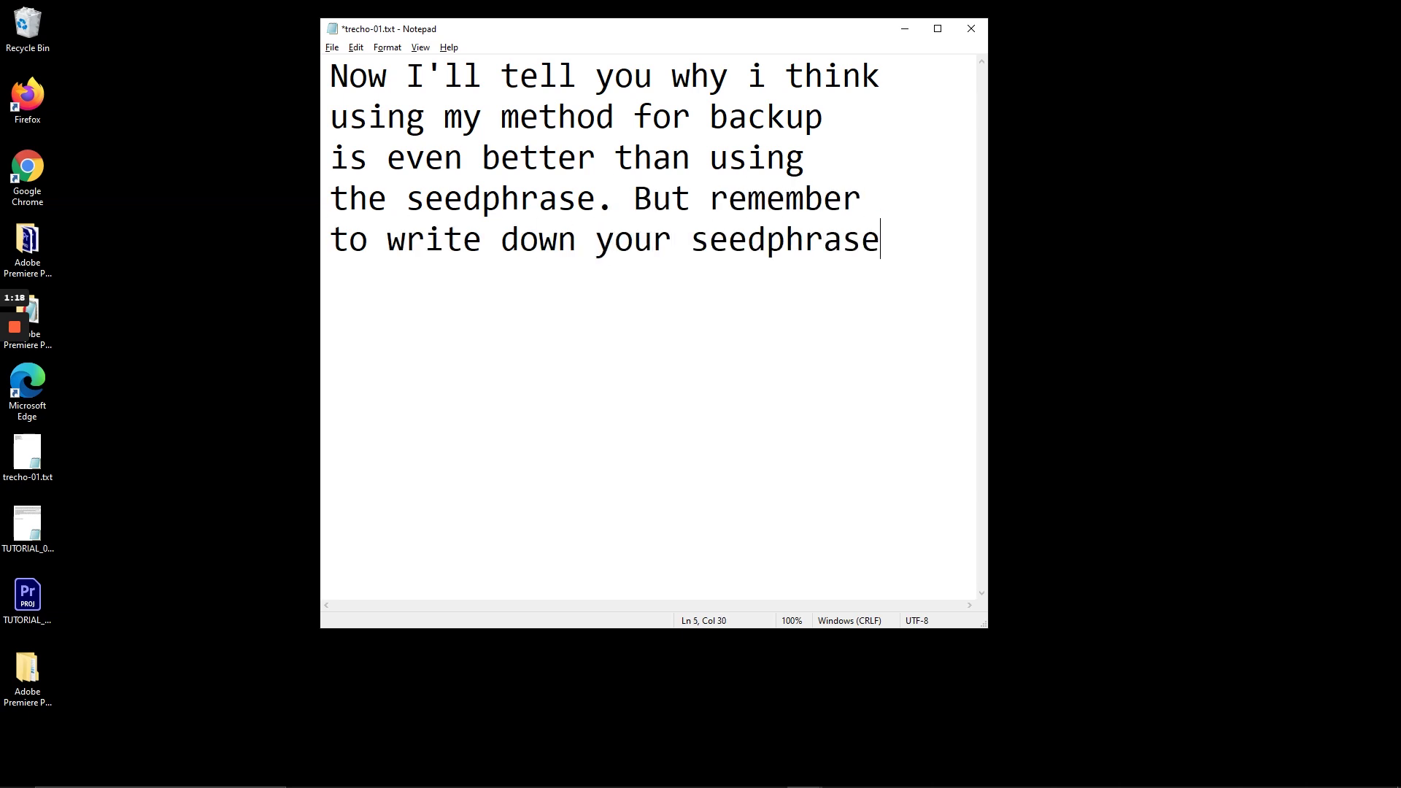
{"action": "key", "text": "Return"}
{"action": "type", "text": "anyway for extra safet"}
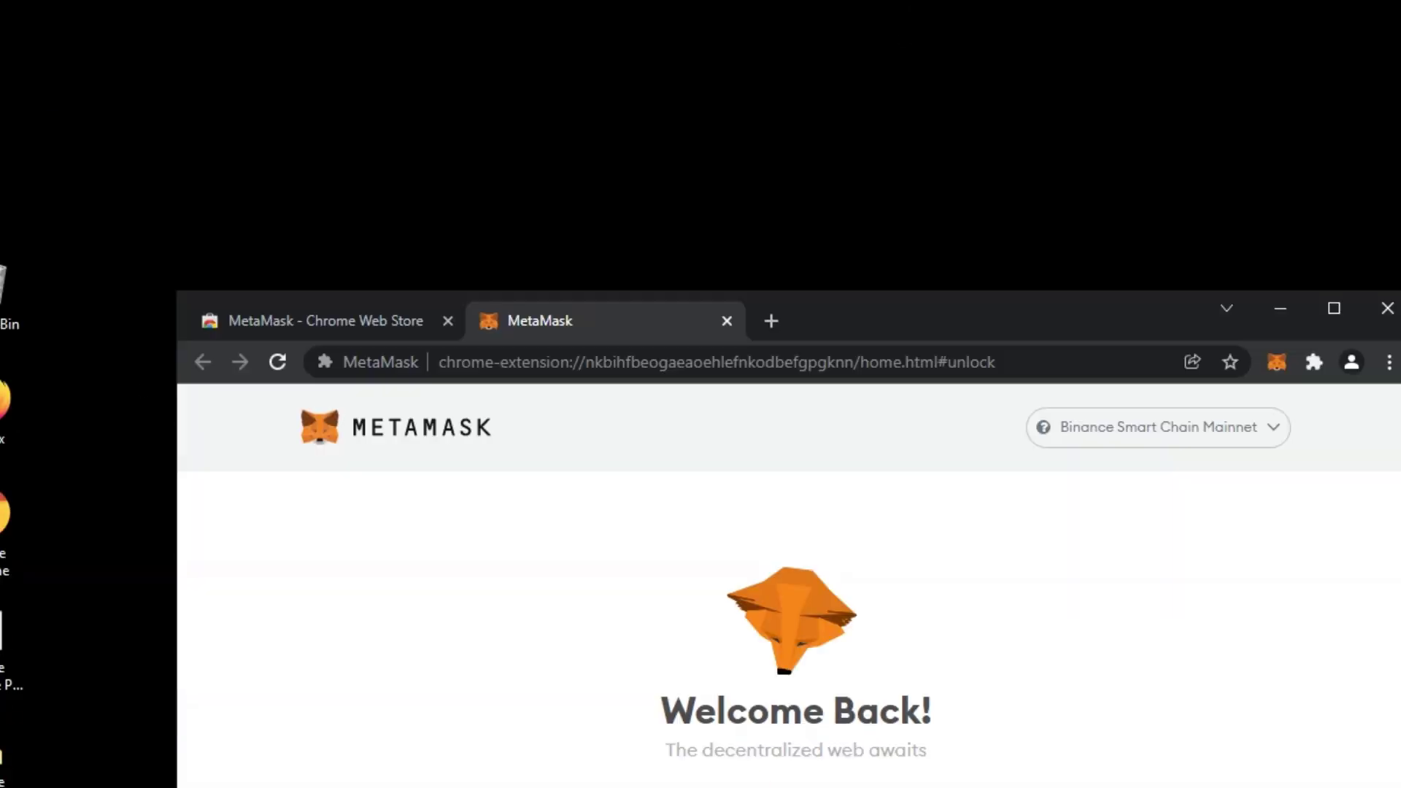
{"action": "type", "text": "••••••"}
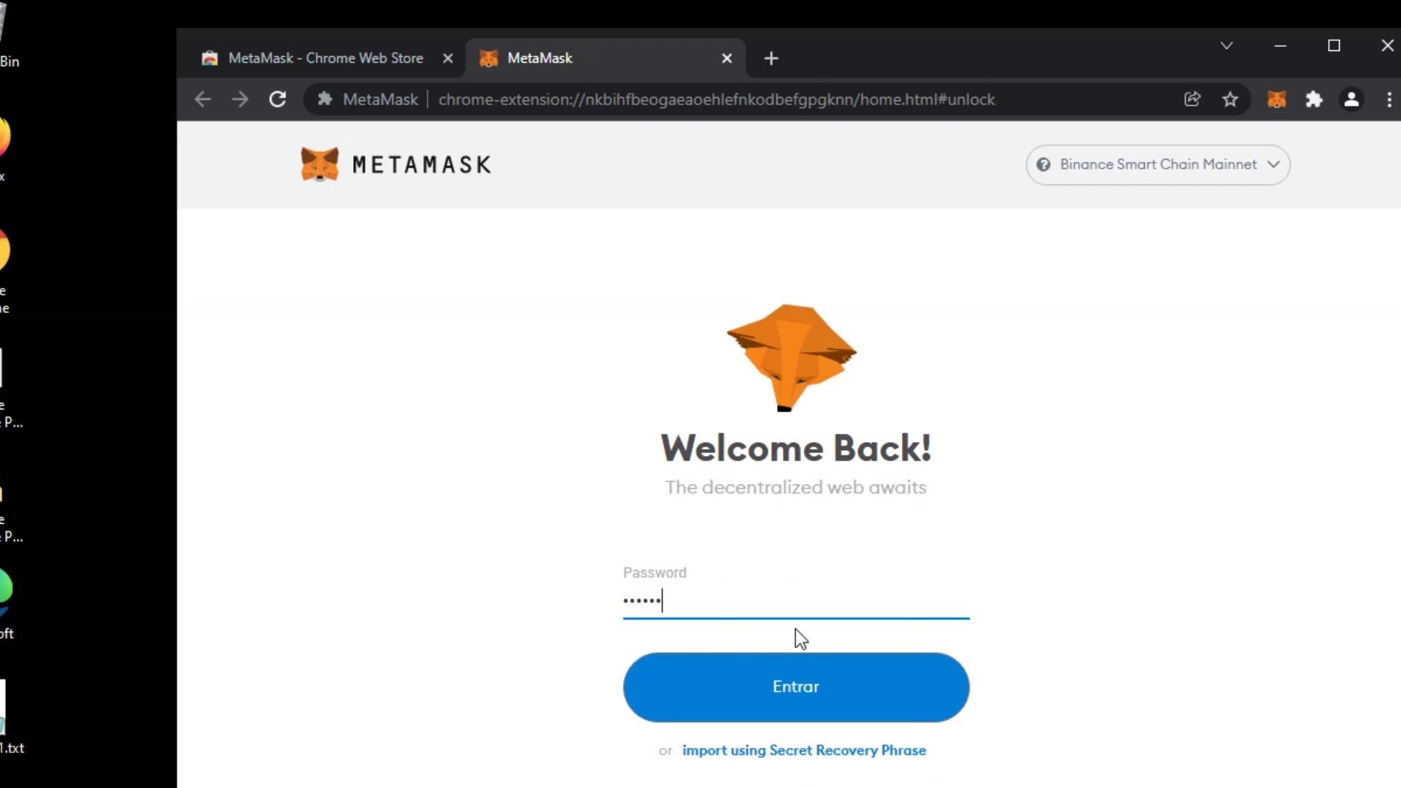
Unlock the restored Chrome wallet with its password, view Account 1's assets, then bring Firefox forward
{"action": "key", "text": "Return"}
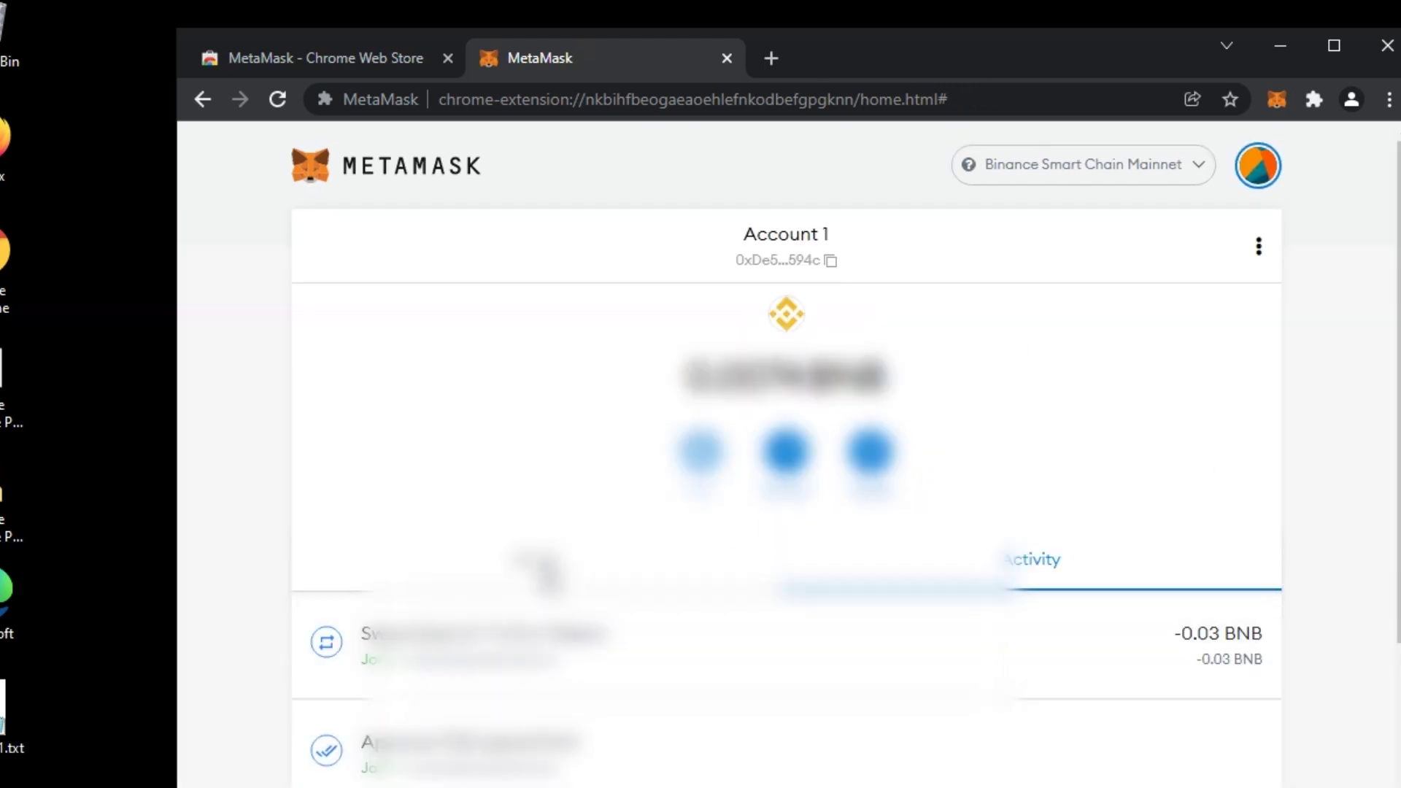
{"action": "left_click", "coordinate": [547, 561]}
{"action": "mouse_move", "coordinate": [1395, 220]}
{"action": "left_mouse_down"}
{"action": "mouse_move", "coordinate": [1396, 465]}
{"action": "mouse_move", "coordinate": [1395, 165]}
{"action": "left_mouse_up"}
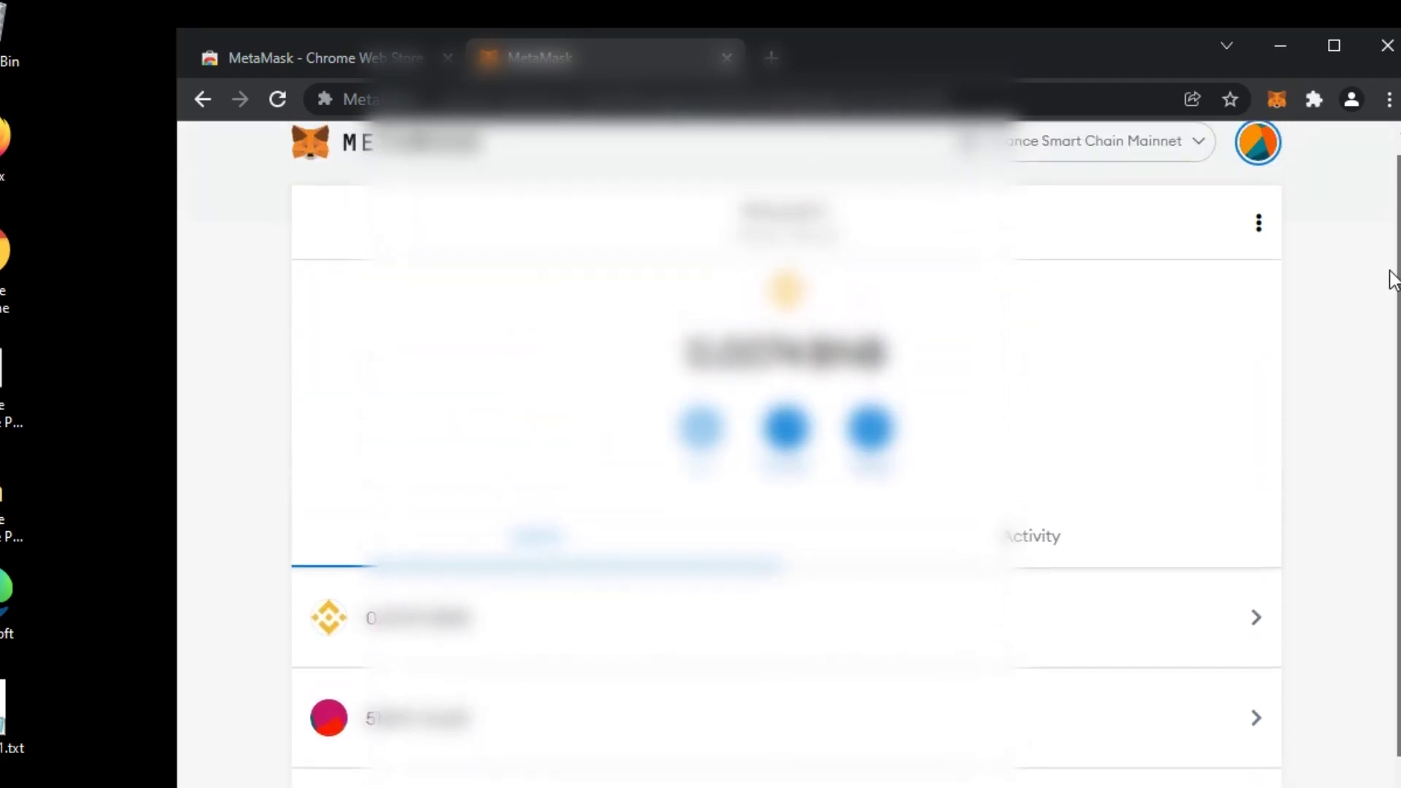
{"action": "left_click", "coordinate": [1280, 47]}
{"action": "left_click", "coordinate": [732, 778]}
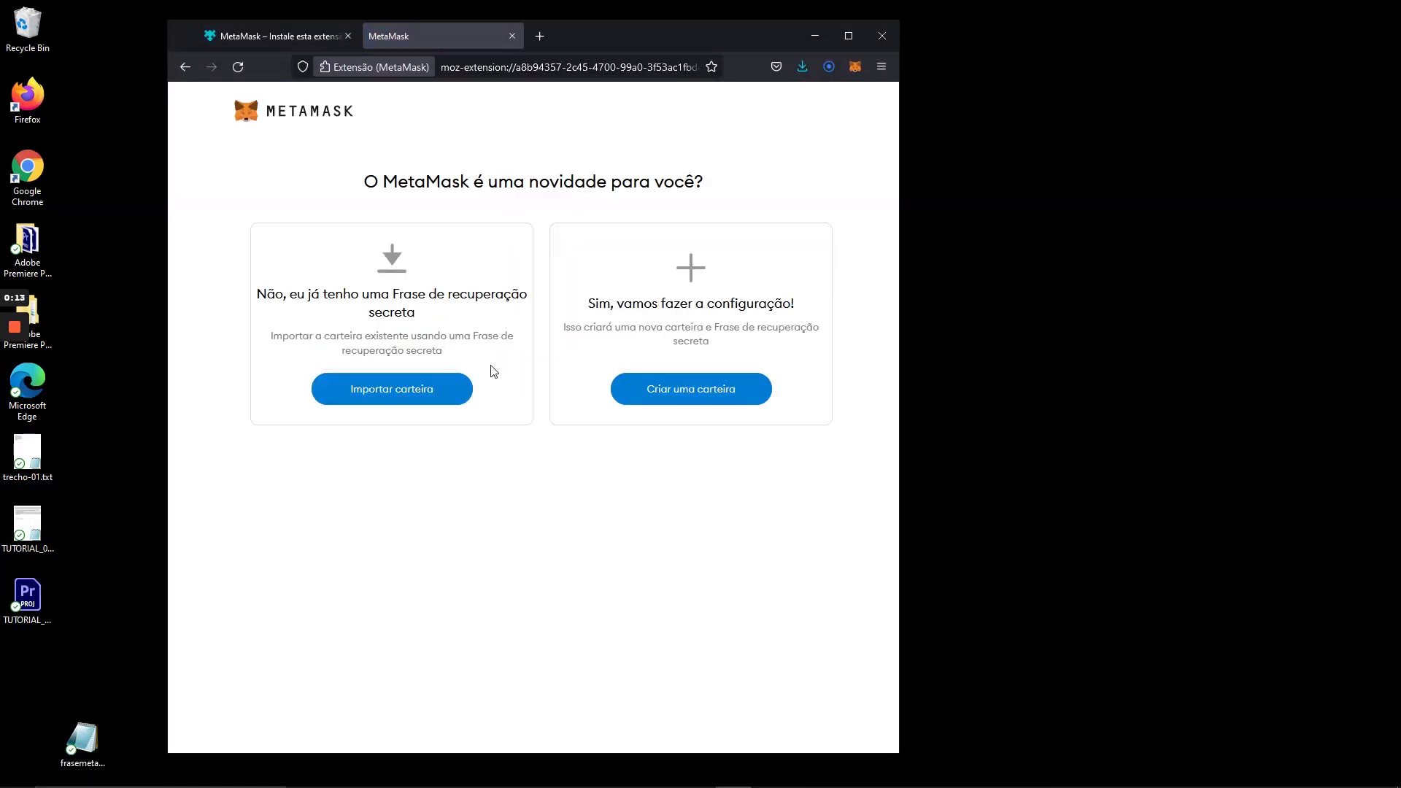
Import the wallet in Firefox from the pasted recovery phrase with a new password, accepting the terms
{"action": "left_click", "coordinate": [413, 392]}
{"action": "left_click", "coordinate": [607, 604]}
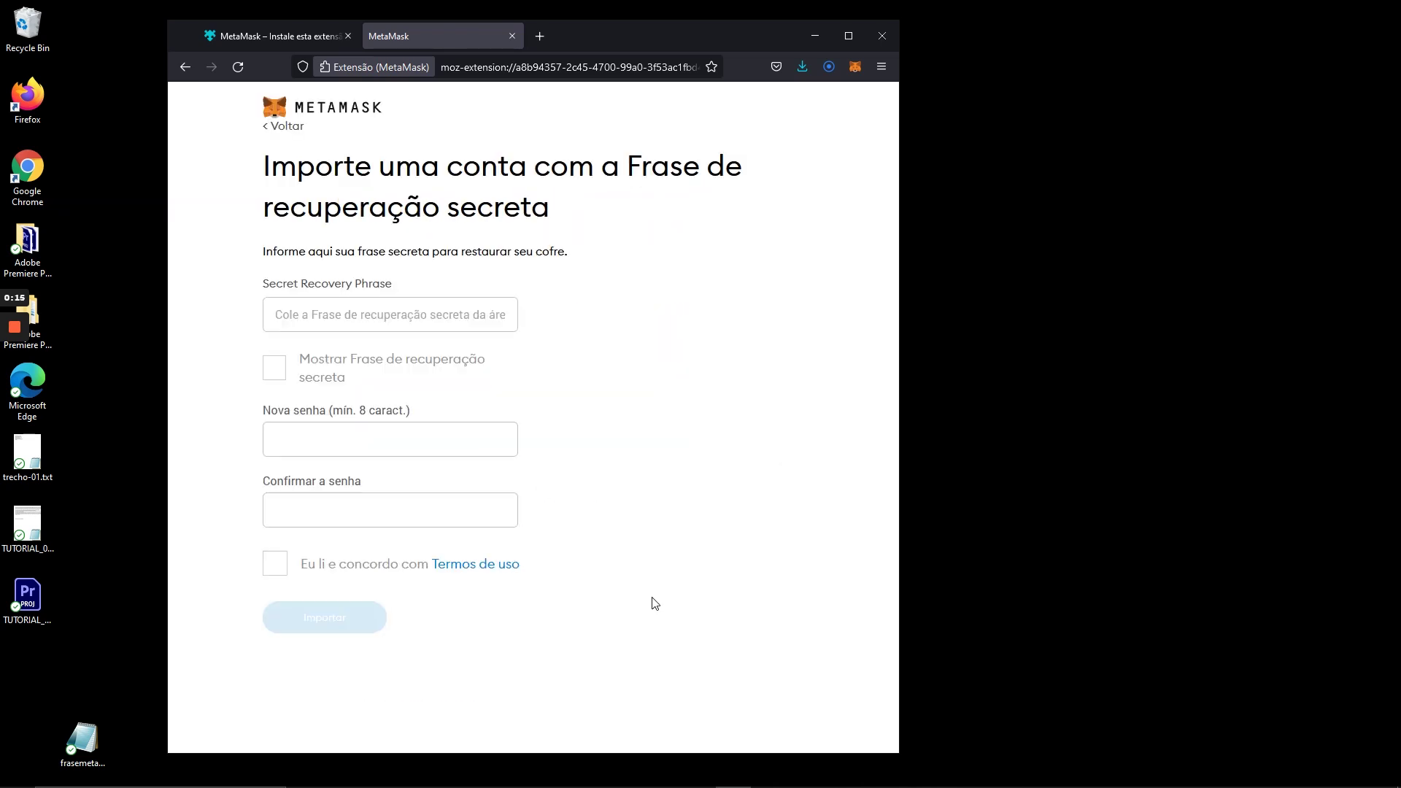
{"action": "left_click", "coordinate": [321, 316]}
{"action": "key", "text": "ctrl+v"}
{"action": "left_click", "coordinate": [390, 439]}
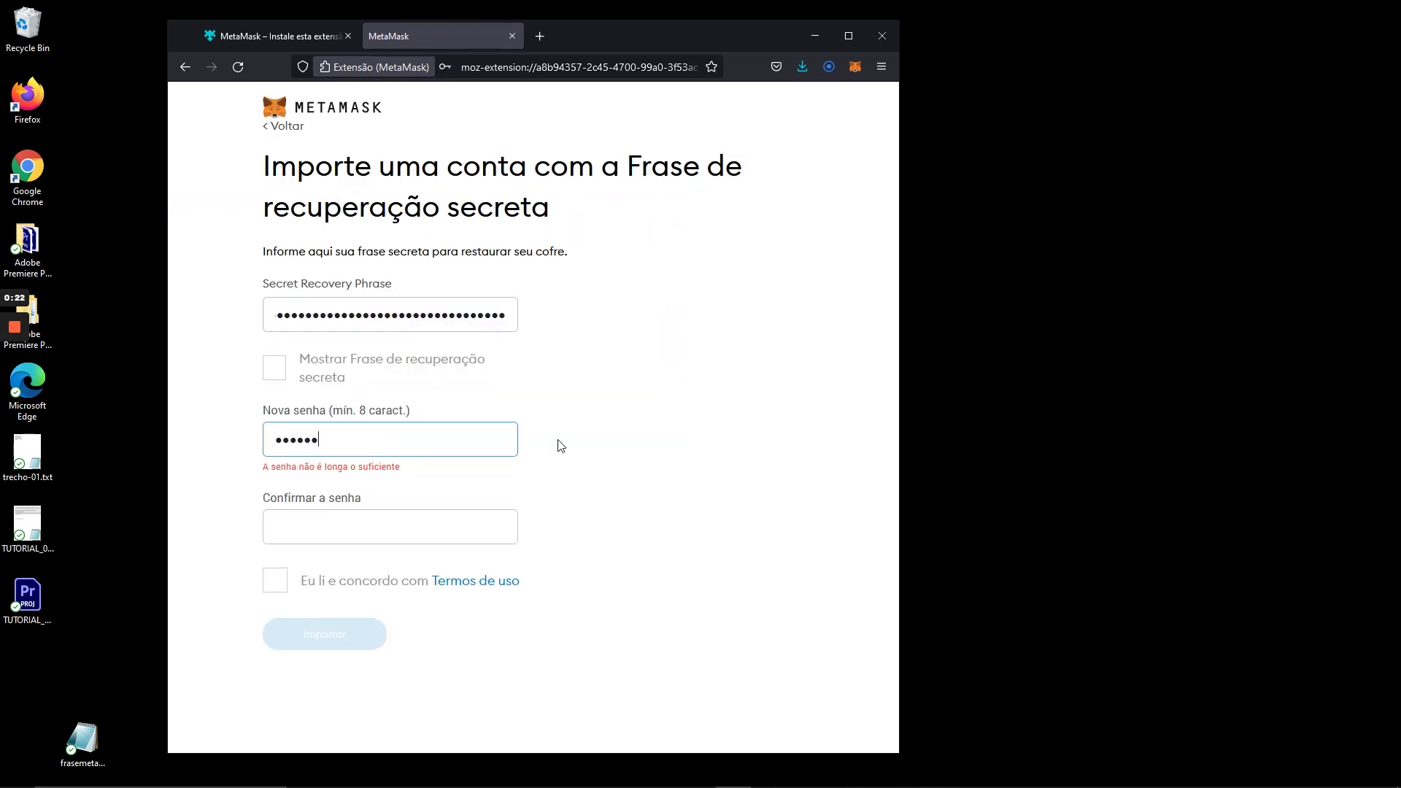
{"action": "key", "text": "Tab"}
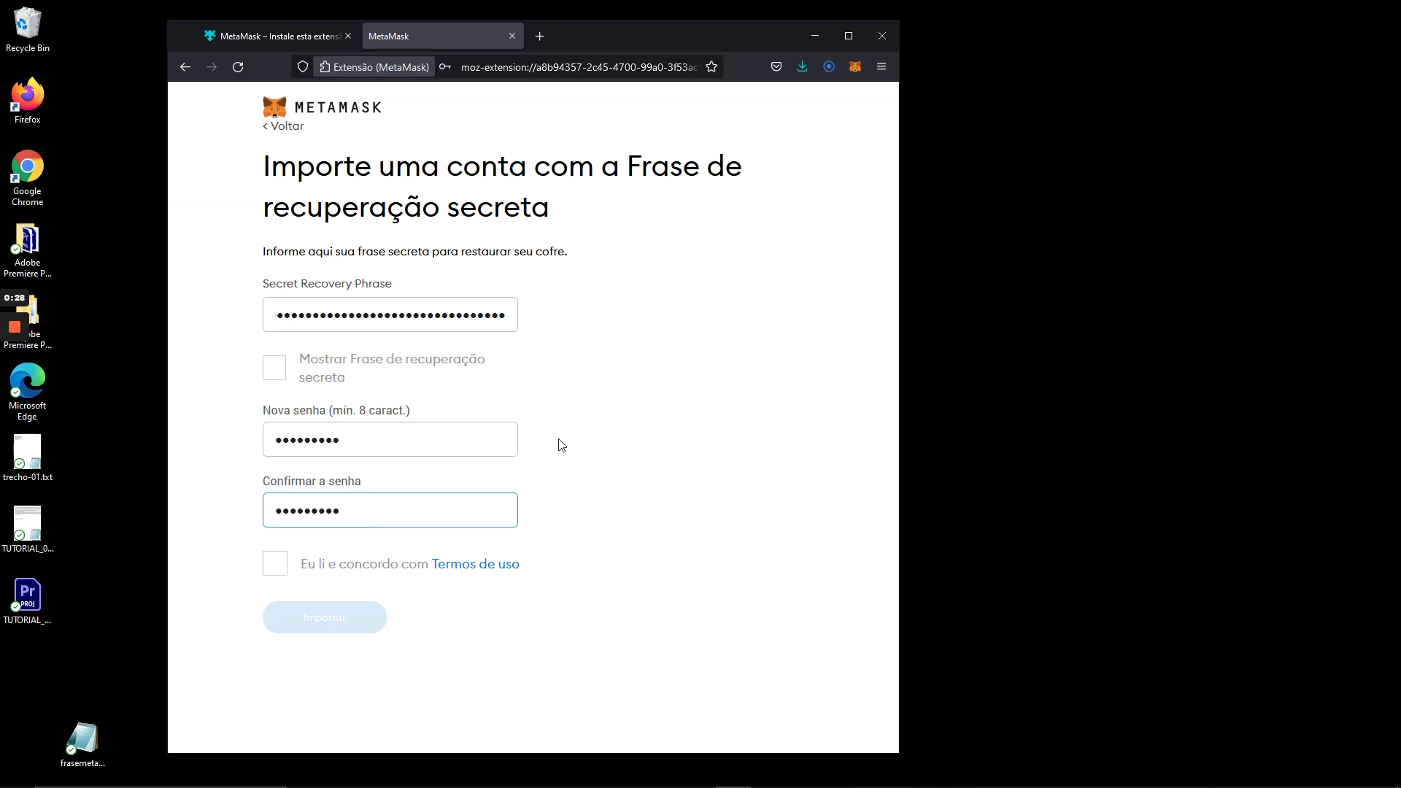
{"action": "left_click", "coordinate": [275, 580]}
{"action": "left_click", "coordinate": [324, 619]}
Dismiss the setup popups, check Account 1's networks, activity and assets, then minimize Firefox
{"action": "left_click", "coordinate": [578, 262]}
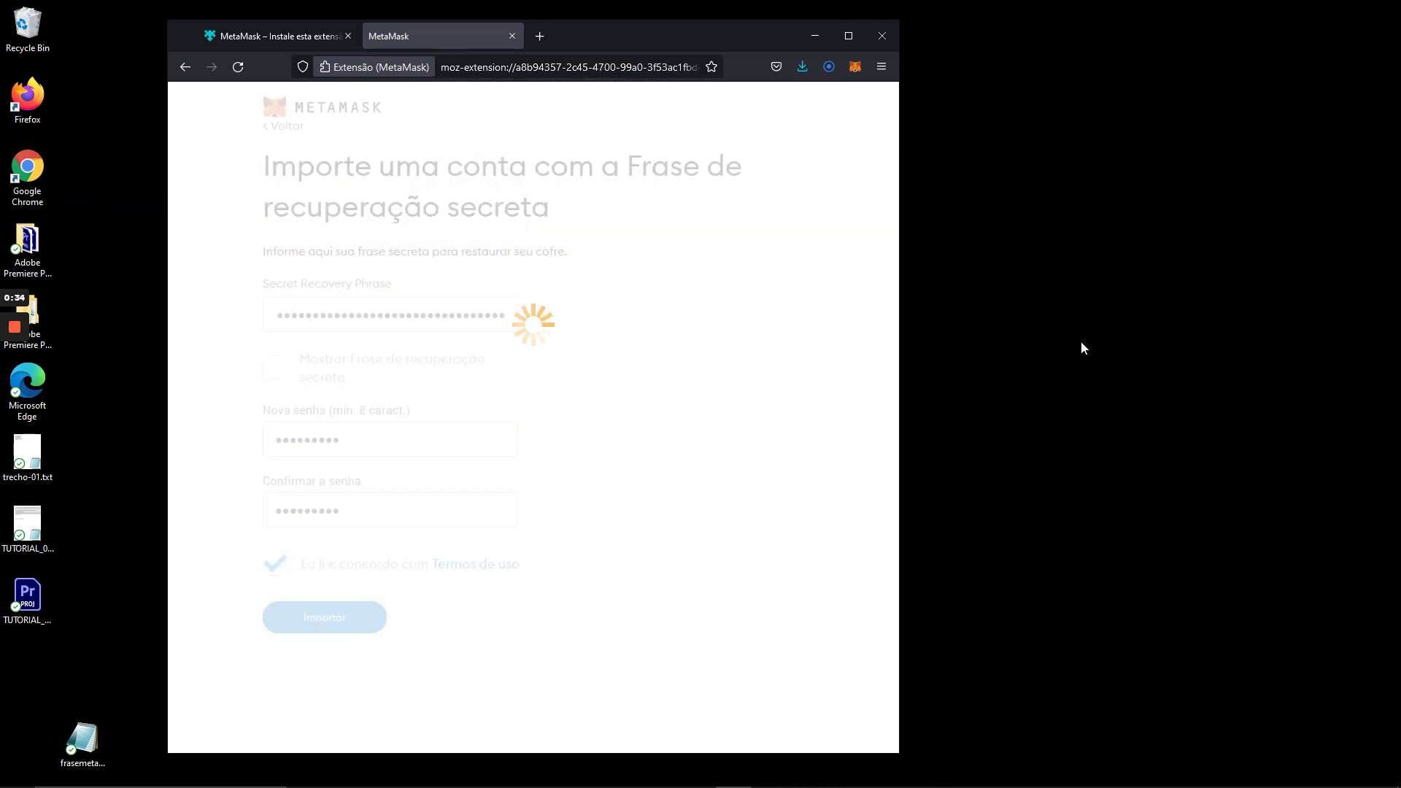
{"action": "left_click", "coordinate": [262, 543]}
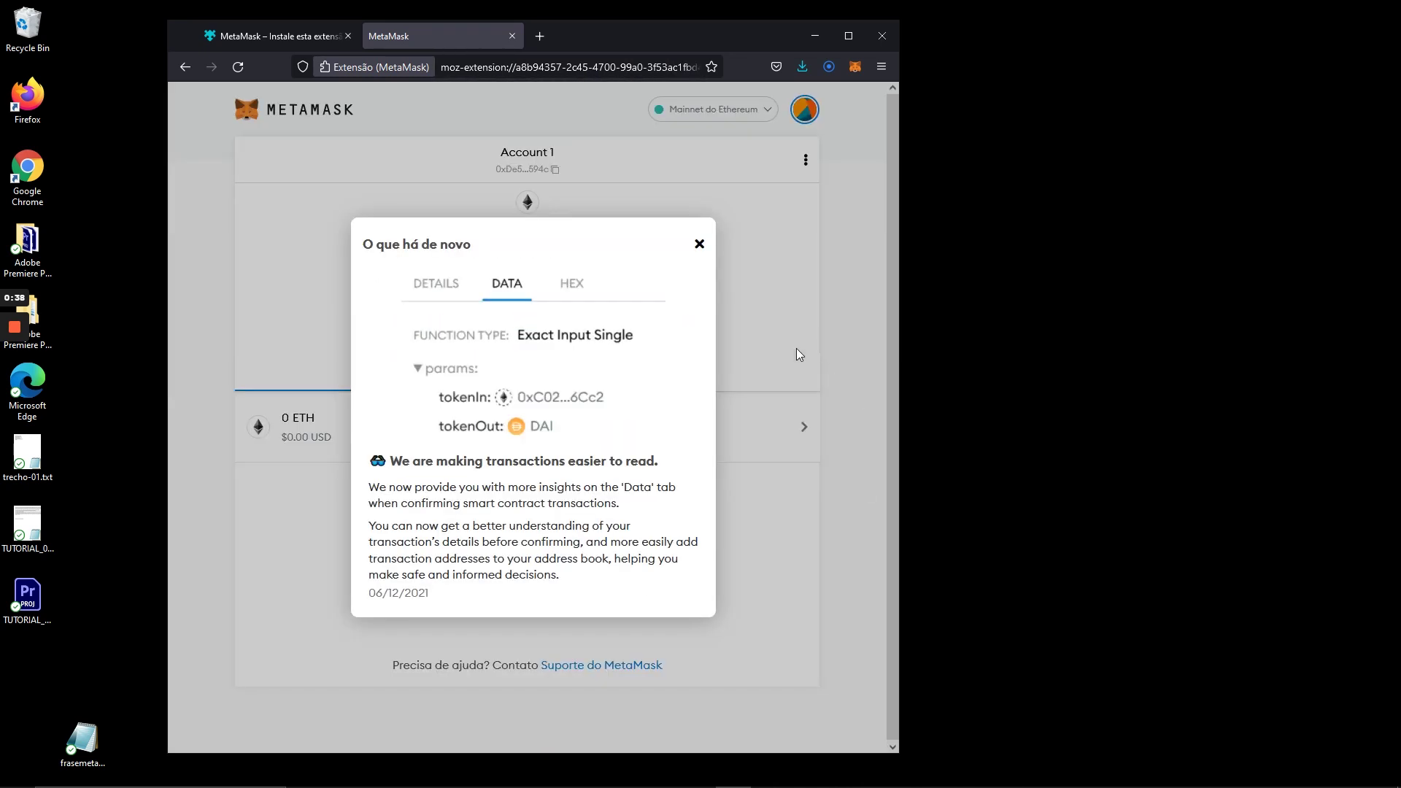
{"action": "left_click", "coordinate": [698, 245]}
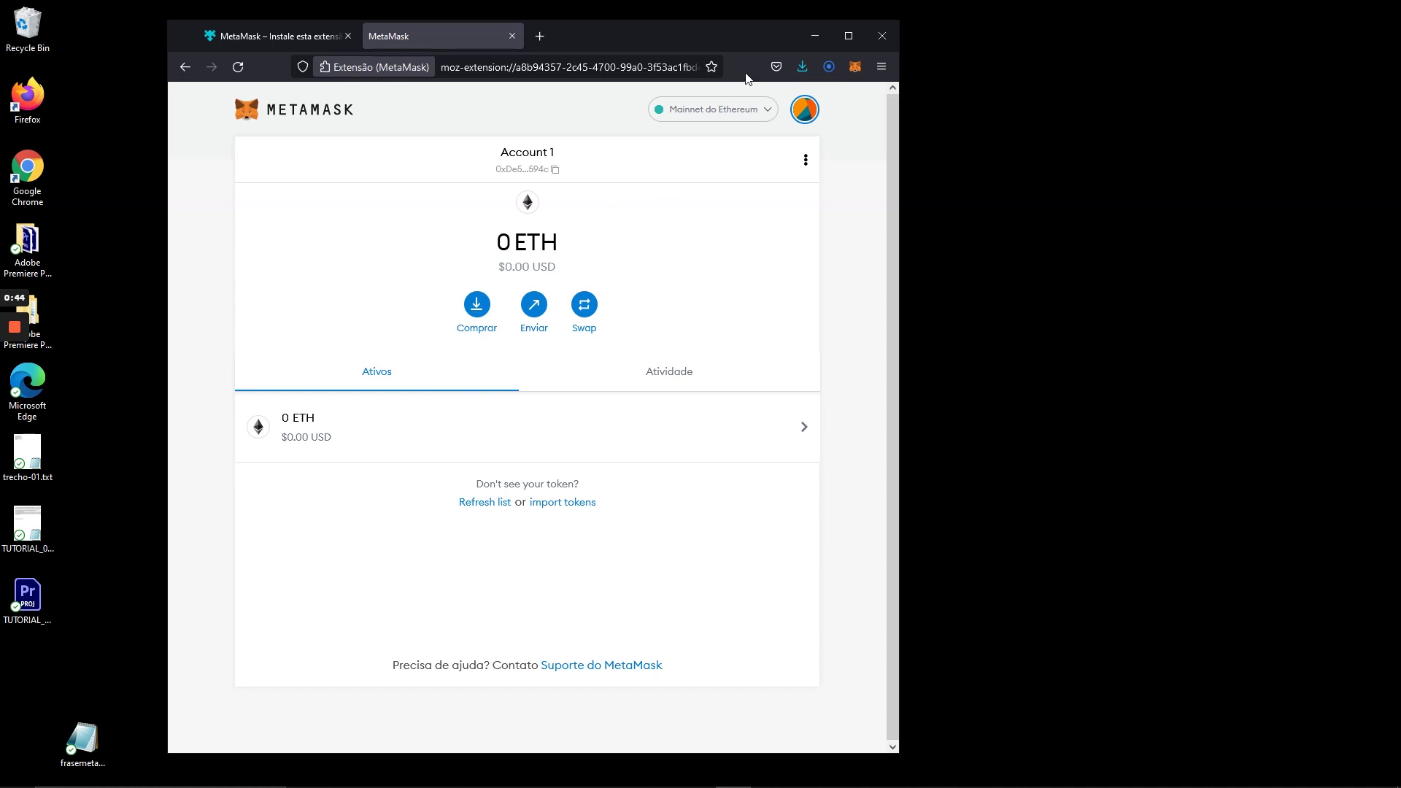
{"action": "left_click", "coordinate": [724, 110]}
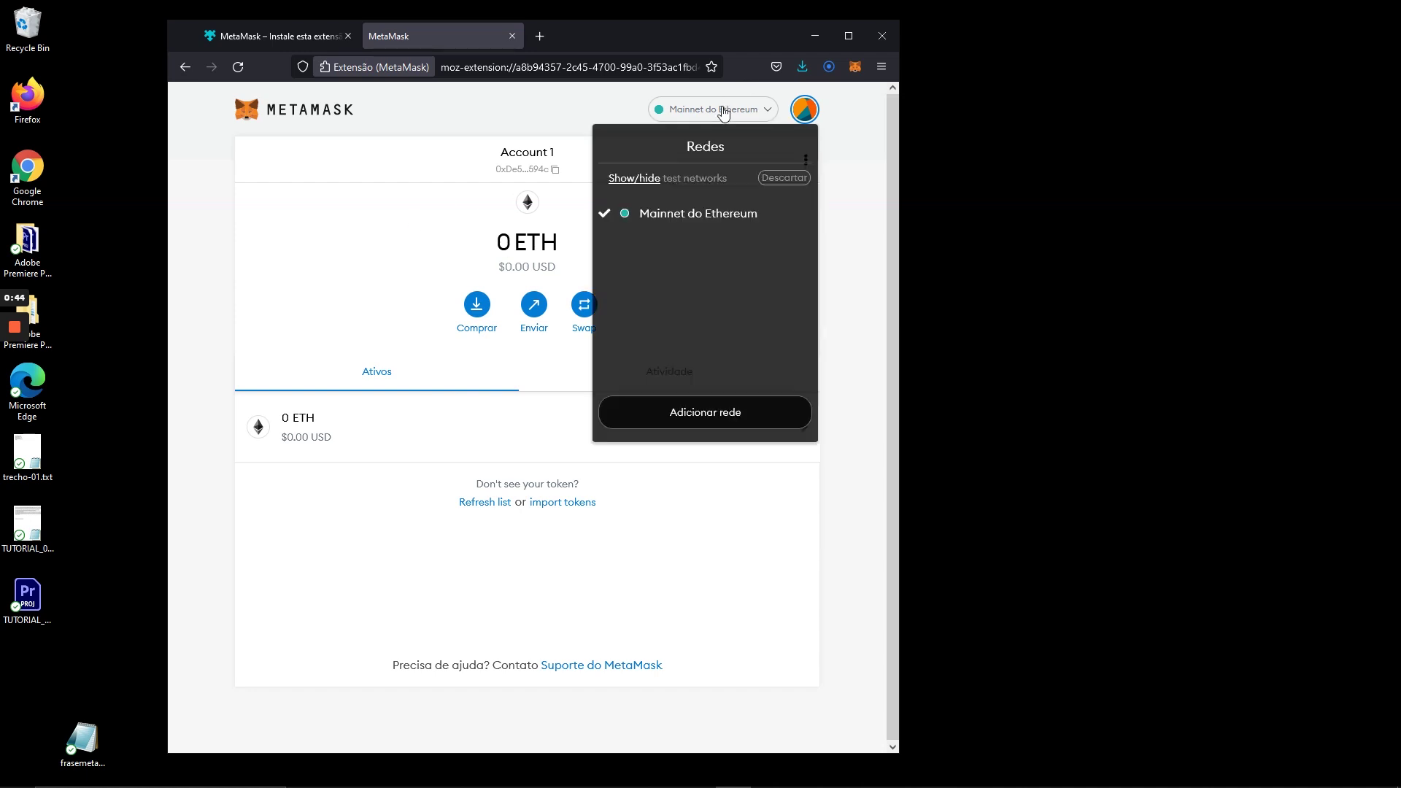
{"action": "left_click", "coordinate": [849, 229]}
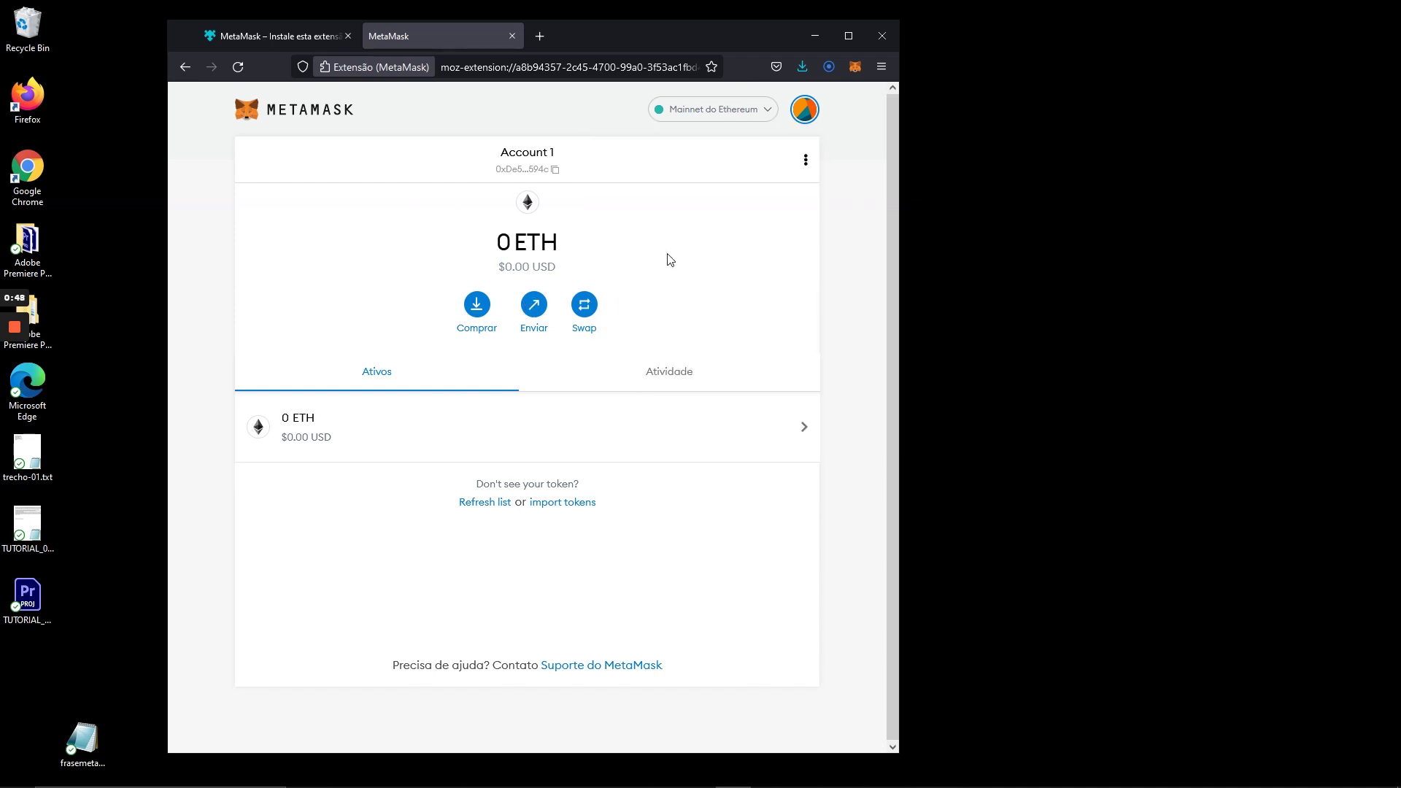
{"action": "left_click", "coordinate": [663, 375]}
{"action": "left_click", "coordinate": [422, 388]}
{"action": "left_click", "coordinate": [815, 37]}
{"action": "mouse_move", "coordinate": [805, 773]}
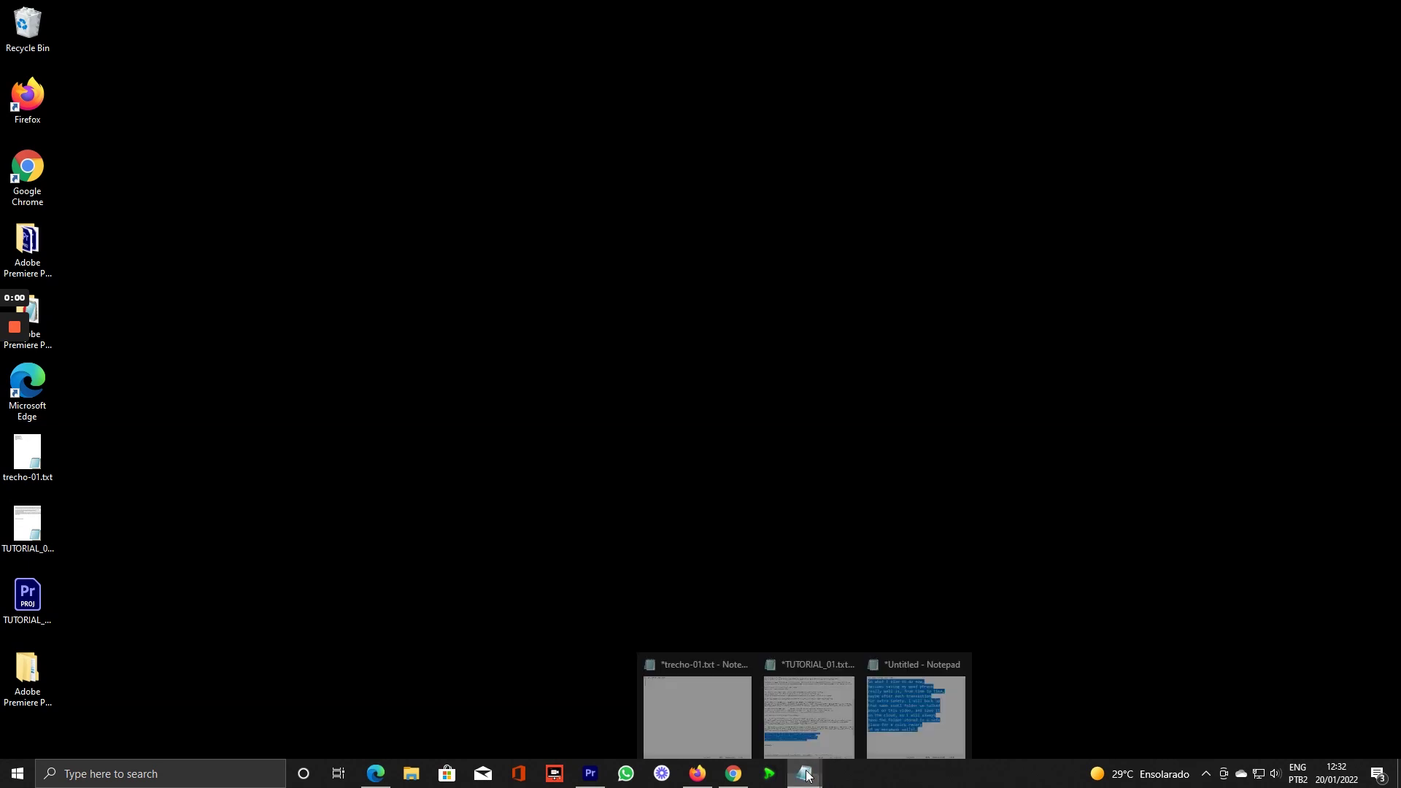
Add lines to trecho-01.txt about regularly backing up the vault folder to the cloud for quick recovery
{"action": "left_click", "coordinate": [697, 717]}
{"action": "type", "text": "So what i plan to do now,"}
{"action": "key", "text": "Return"}
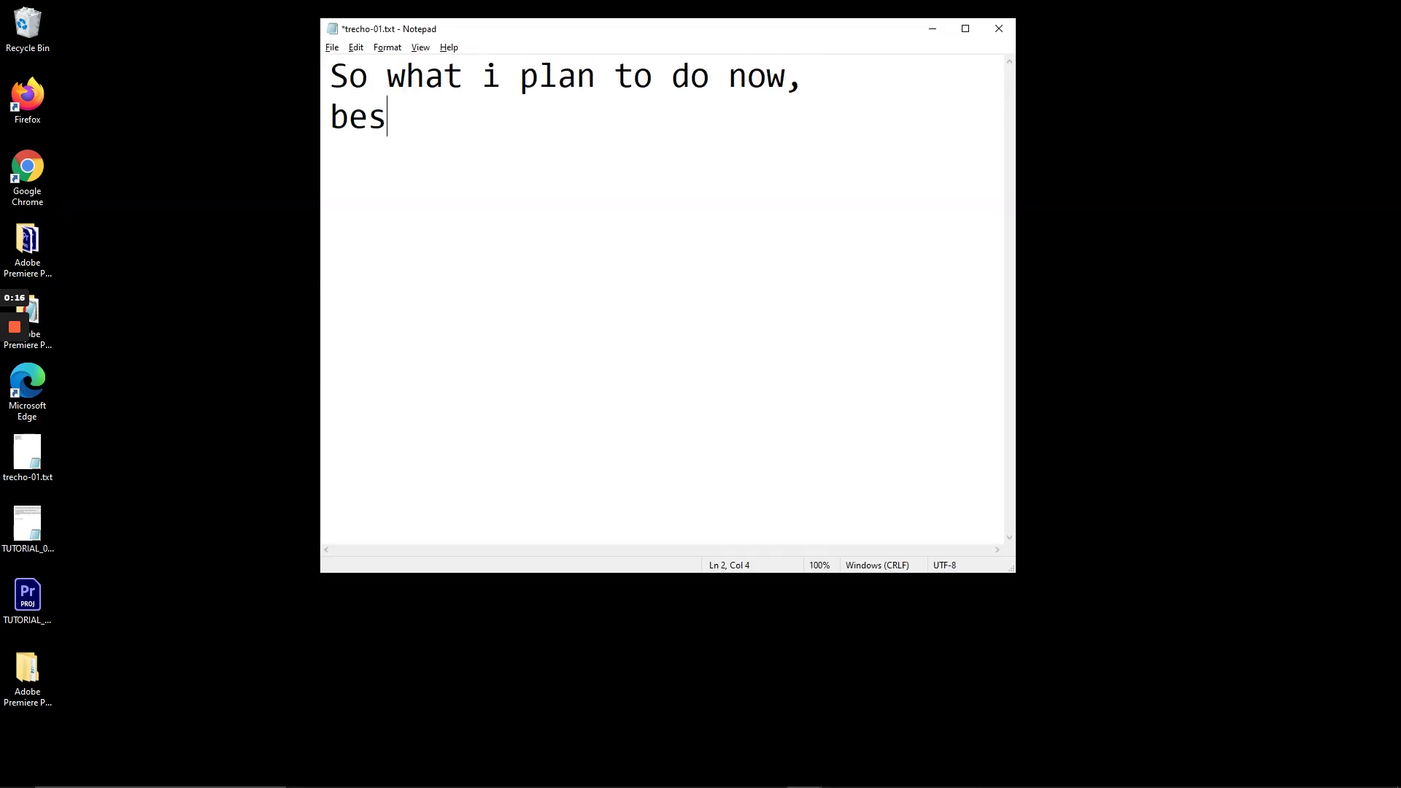
{"action": "type", "text": "ides saving my seedphrase"}
{"action": "key", "text": "Return"}
{"action": "type", "text": "really we"}
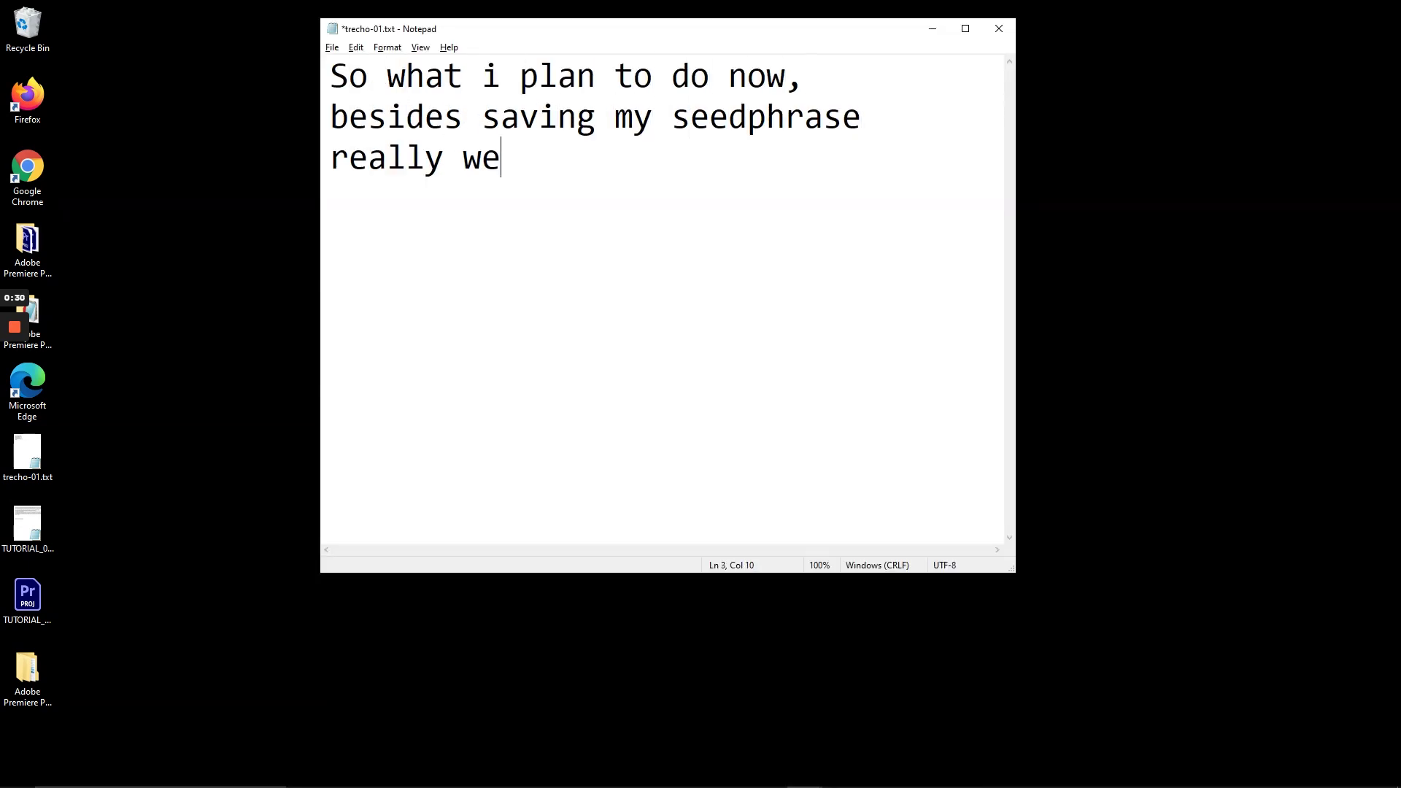
{"action": "type", "text": "ll is, from time to time, "}
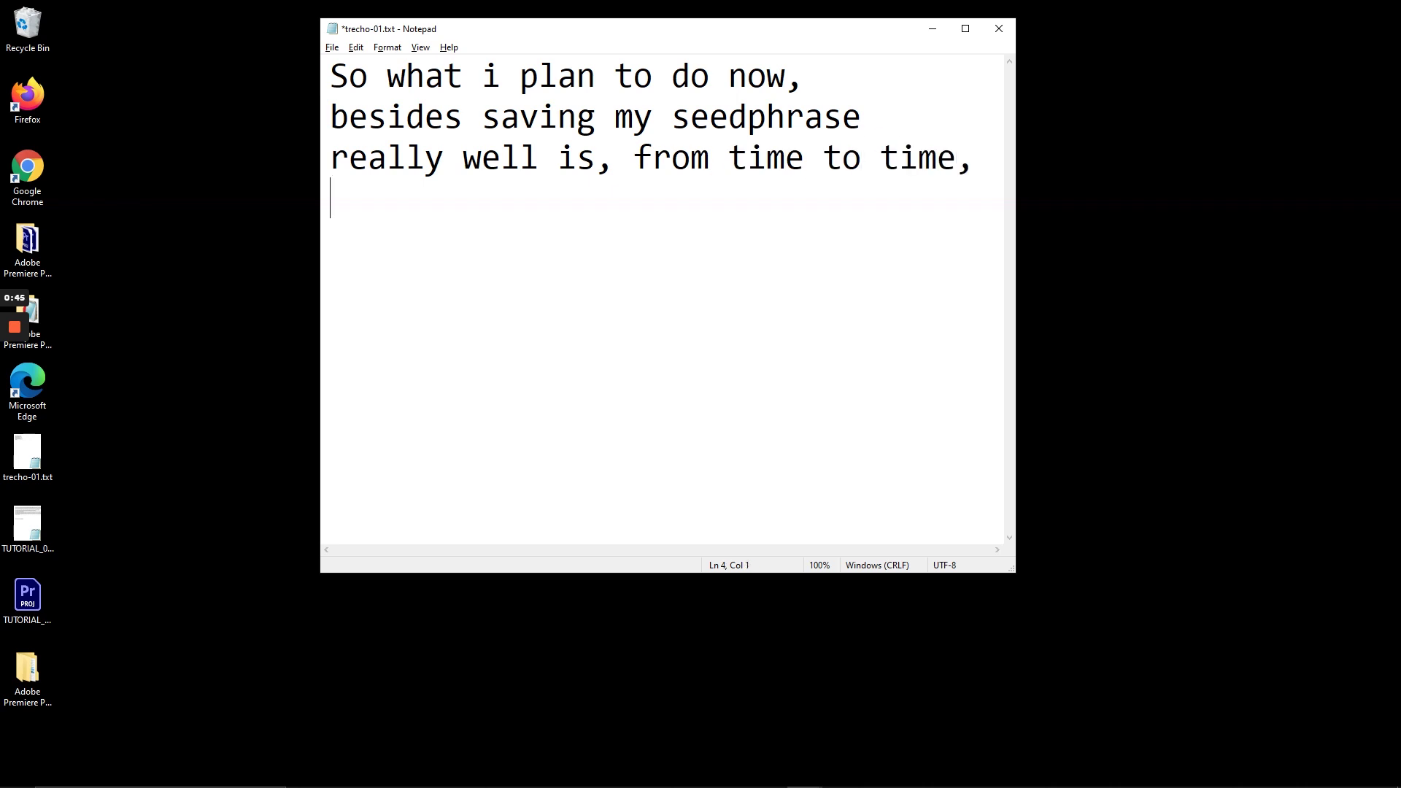
{"action": "type", "text": "maybe after each transaction"}
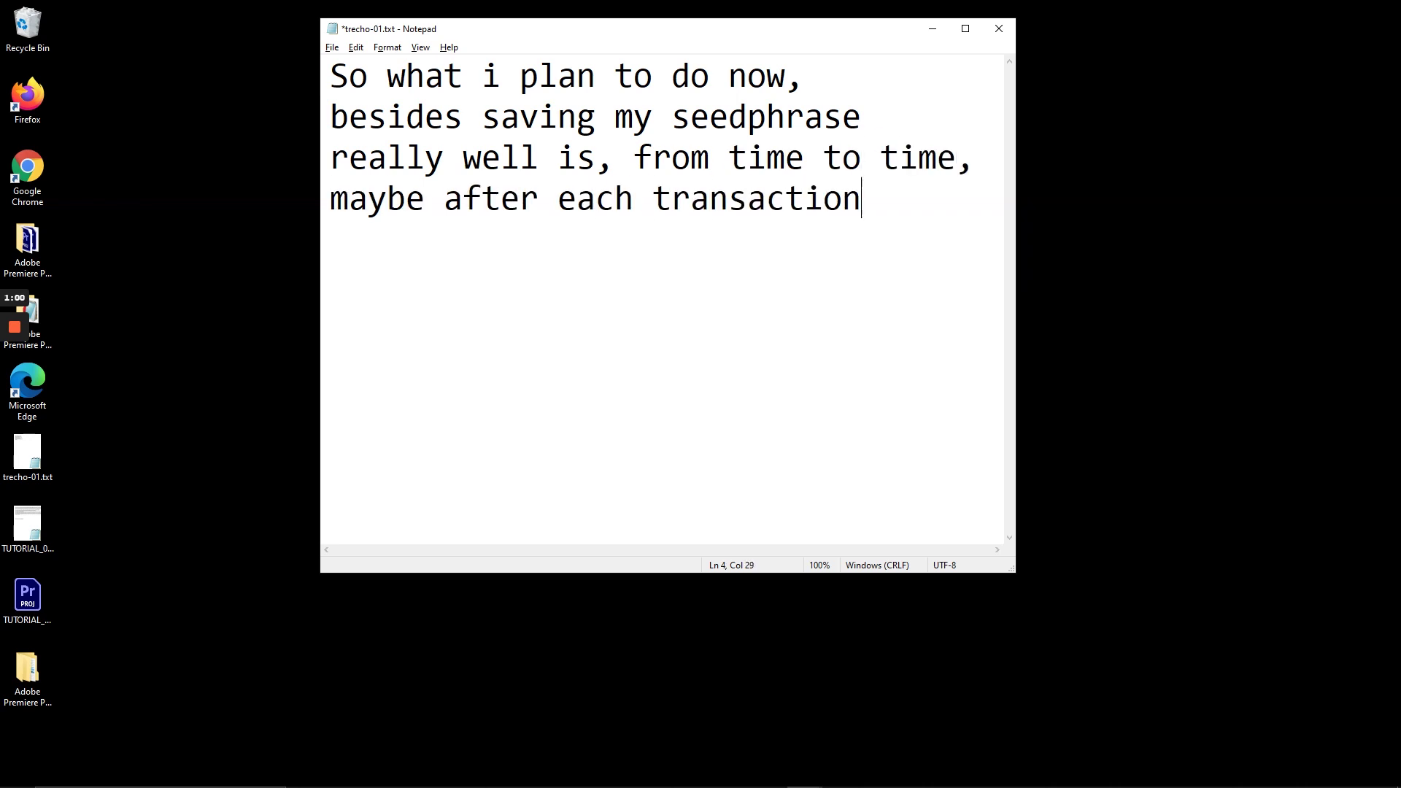
{"action": "key", "text": "Return"}
{"action": "type", "text": "for extra safety, i'll back"}
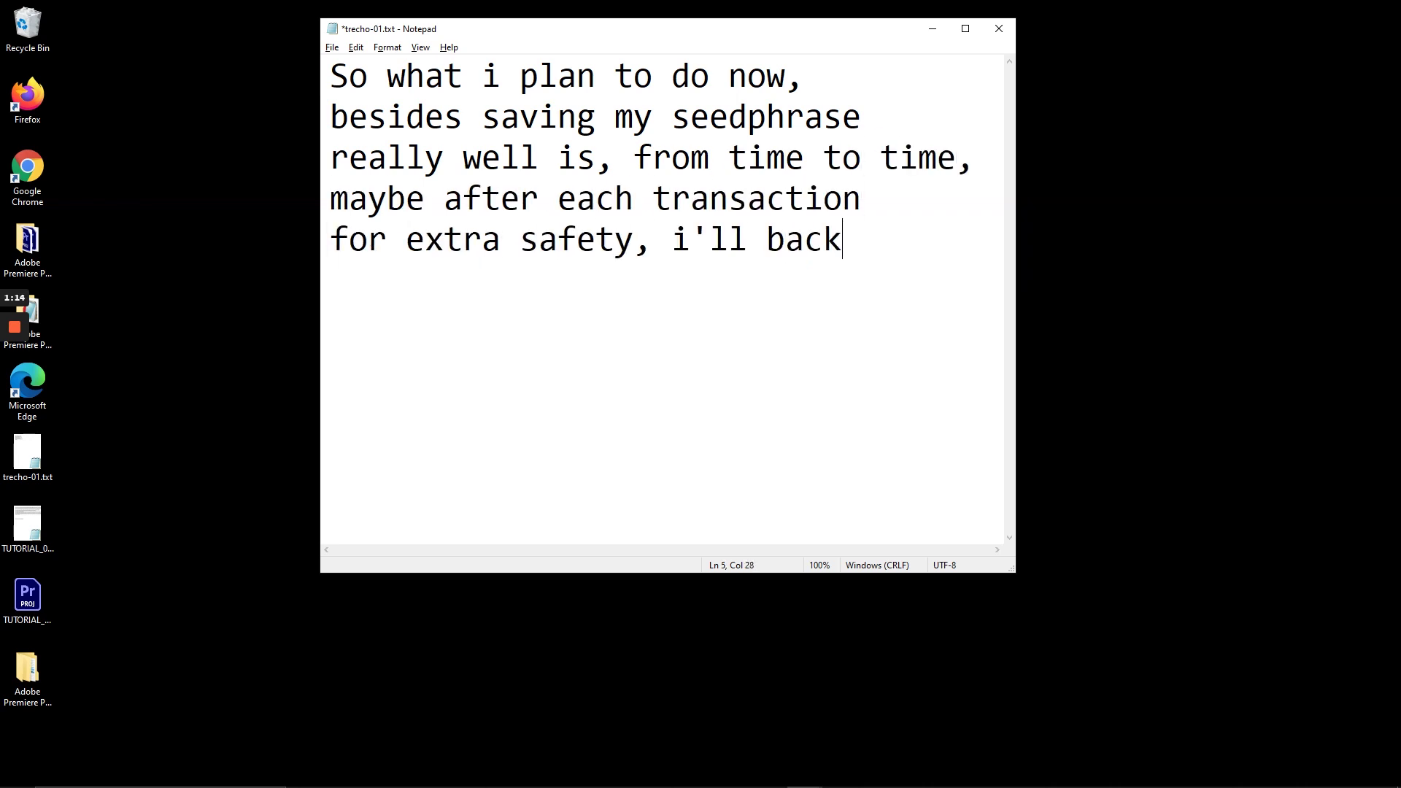
{"action": "type", "text": " up"}
{"action": "key", "text": "Return"}
{"action": "type", "text": "that same vault folder we talked"}
{"action": "key", "text": "Return"}
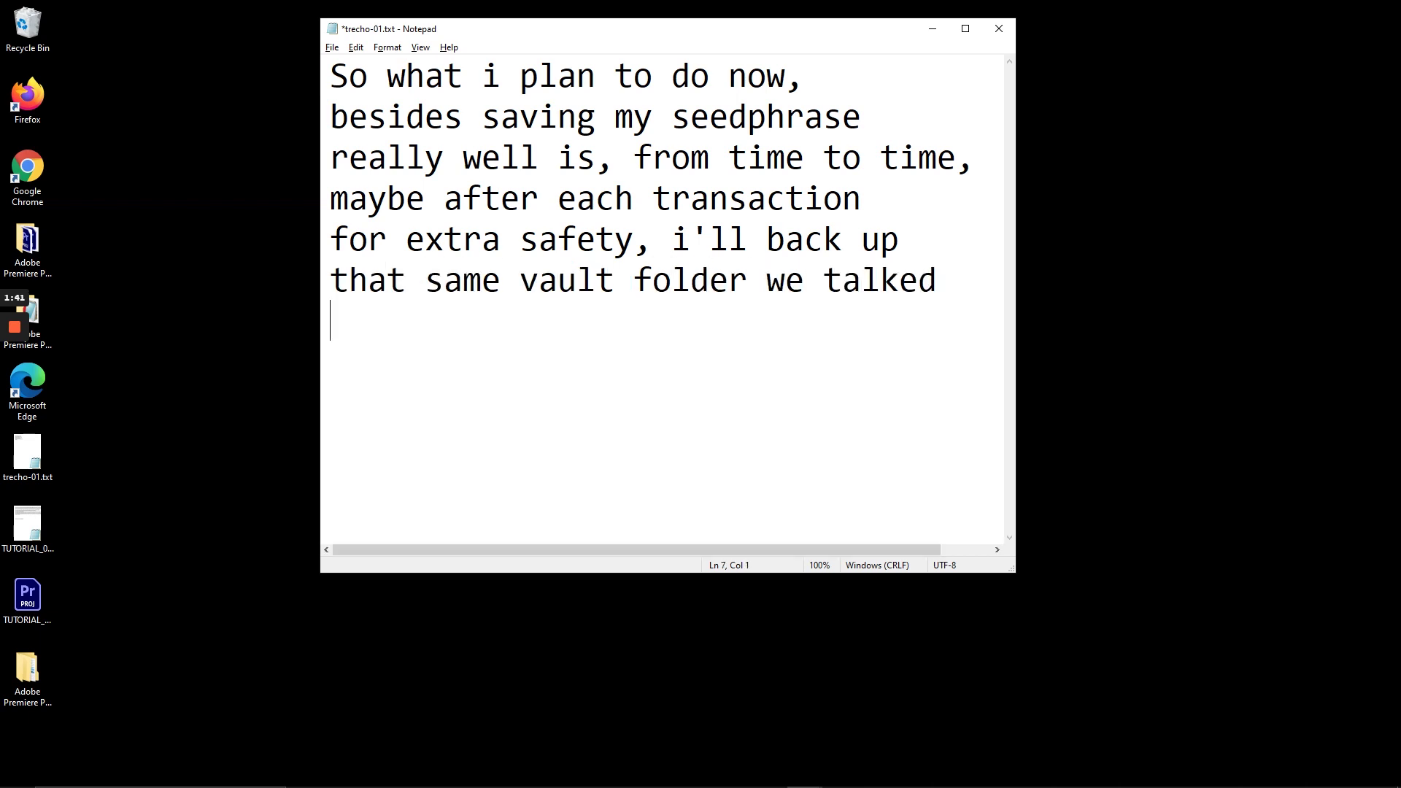
{"action": "type", "text": "about on this video, and save it"}
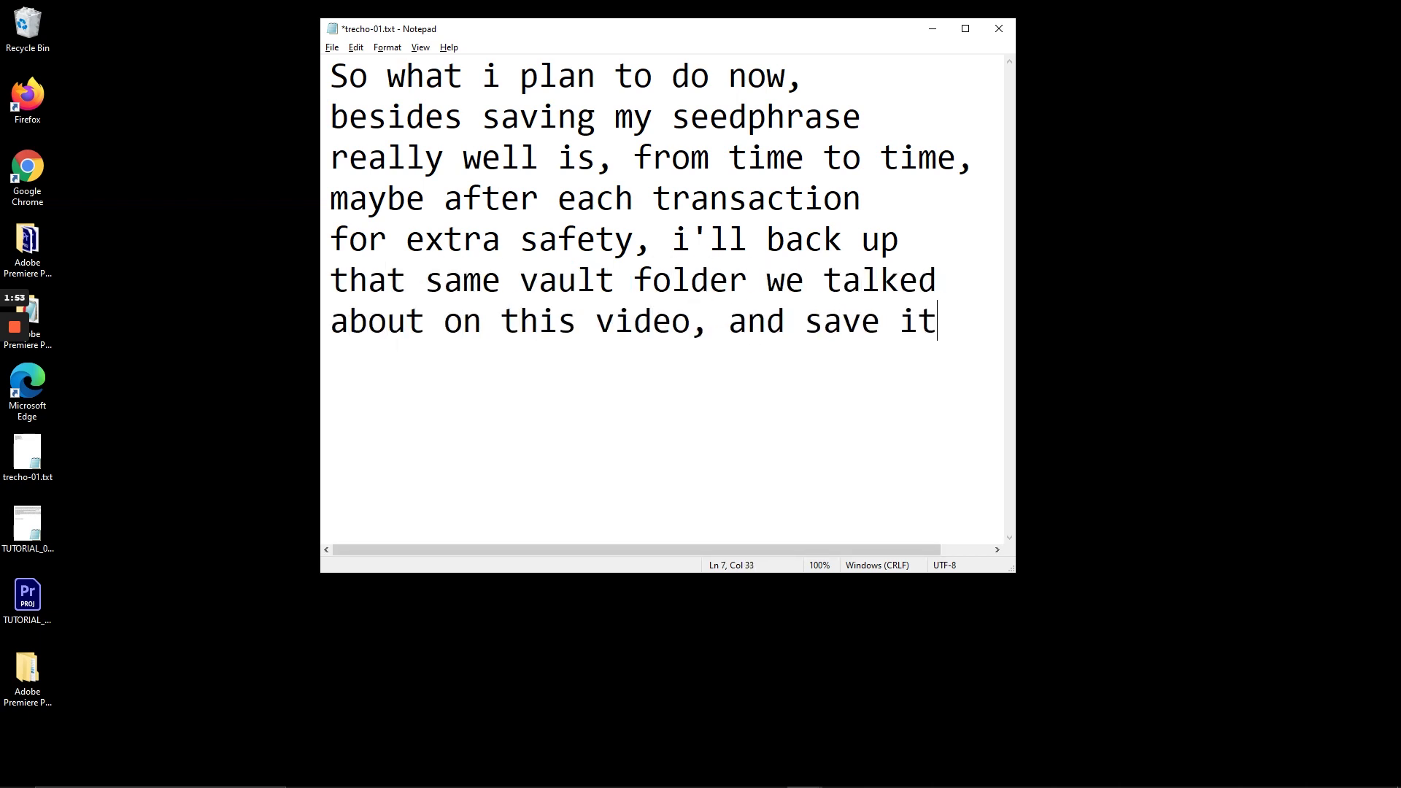
{"action": "key", "text": "Return"}
{"action": "type", "text": "on the cloud, so i"}
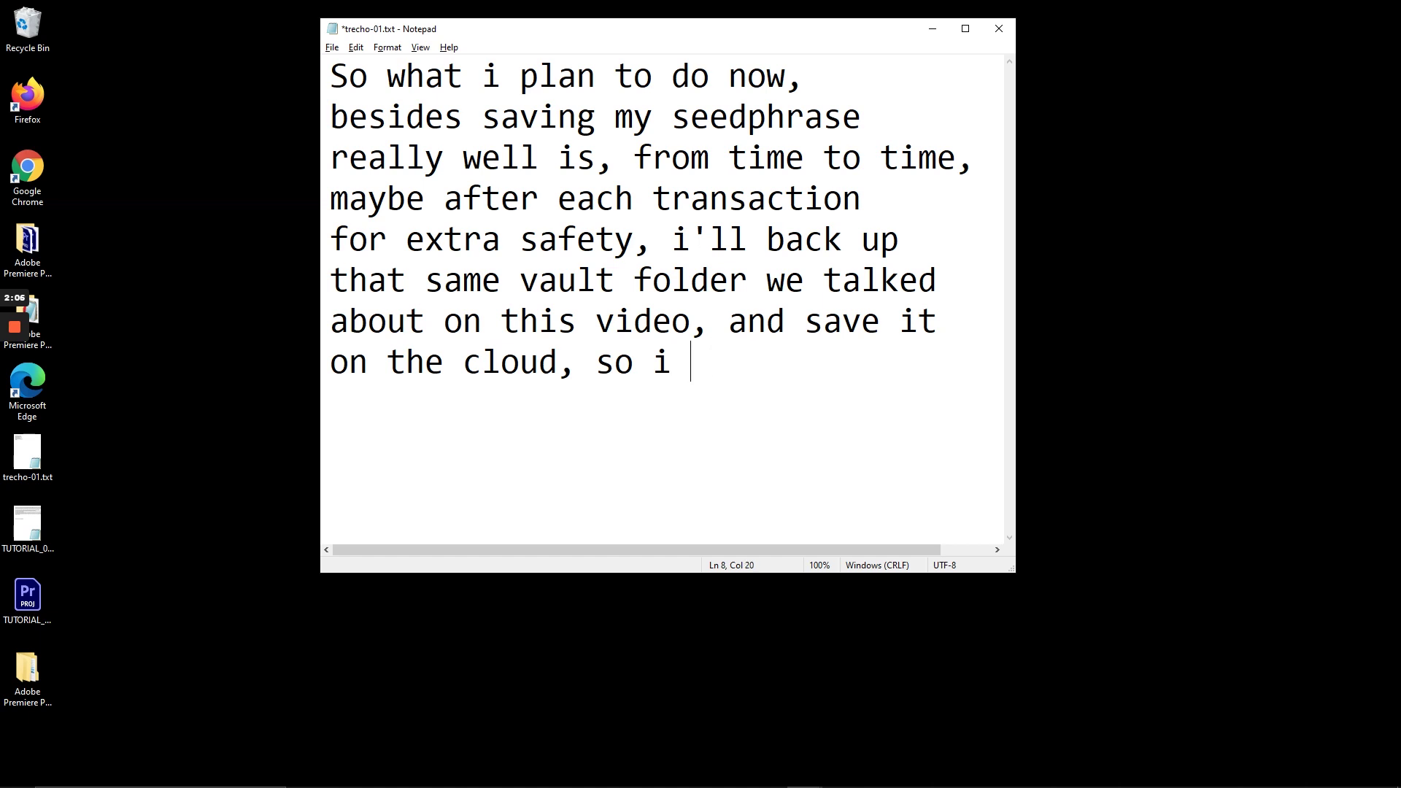
{"action": "type", "text": "'llwi"}
{"action": "type", "text": "lways"}
{"action": "key", "text": "Return"}
{"action": "type", "text": "have the fo"}
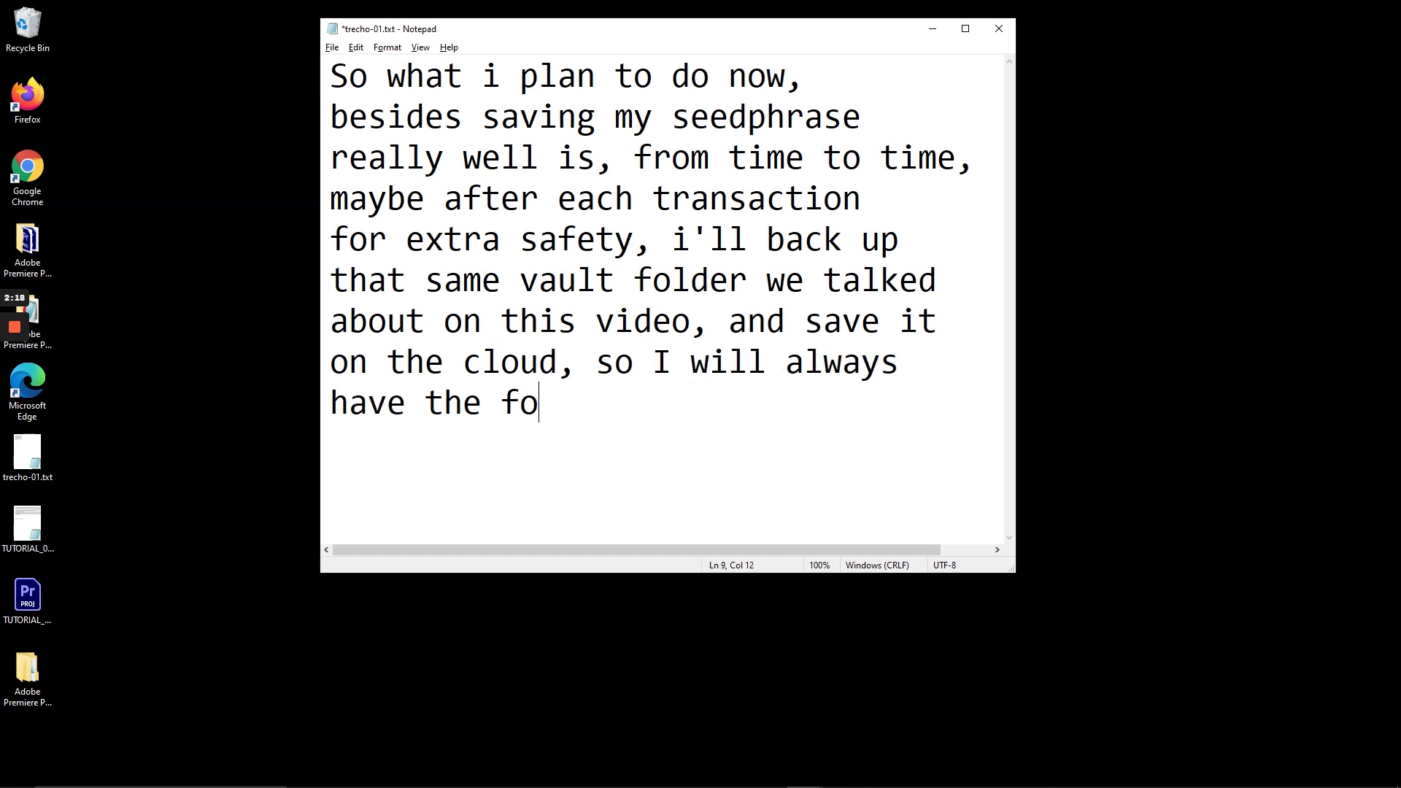
{"action": "type", "text": "ldr"}
{"action": "key", "text": "BackSpace"}
{"action": "type", "text": "er stored in a safe"}
{"action": "key", "text": "Return"}
{"action": "type", "text": "p"}
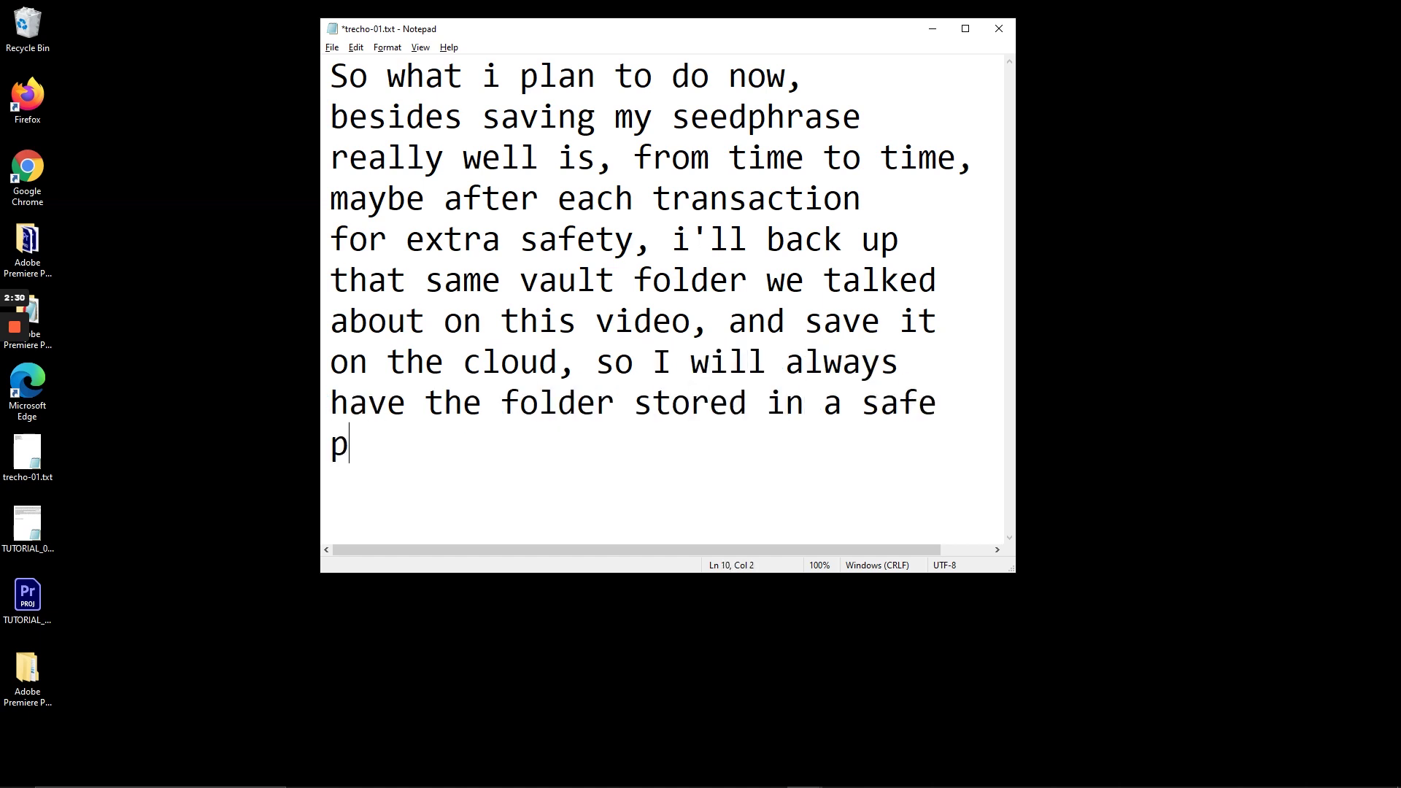
{"action": "type", "text": "lace for a quick recovery"}
{"action": "key", "text": "Return"}
{"action": "type", "text": "of my me"}
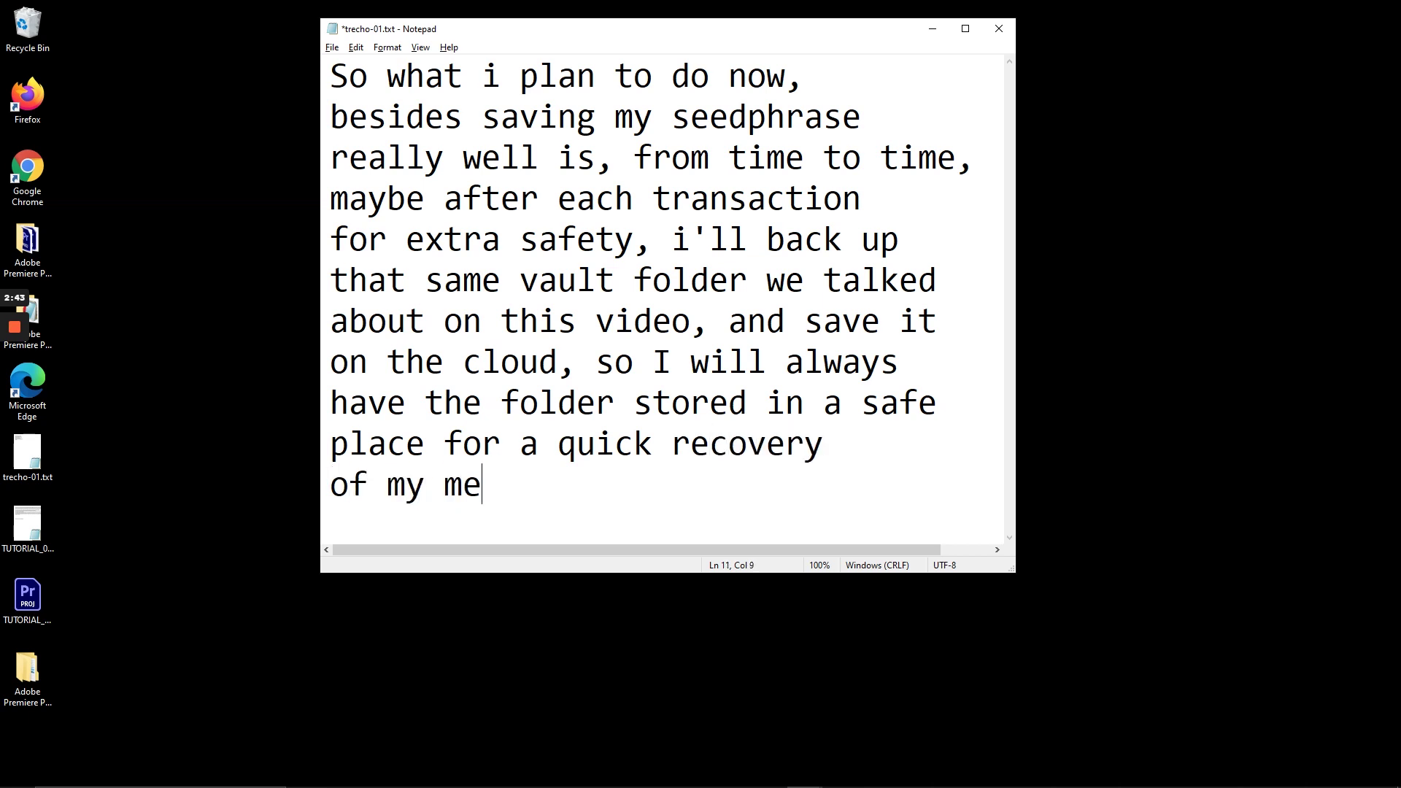
{"action": "type", "text": "tamask wallet."}
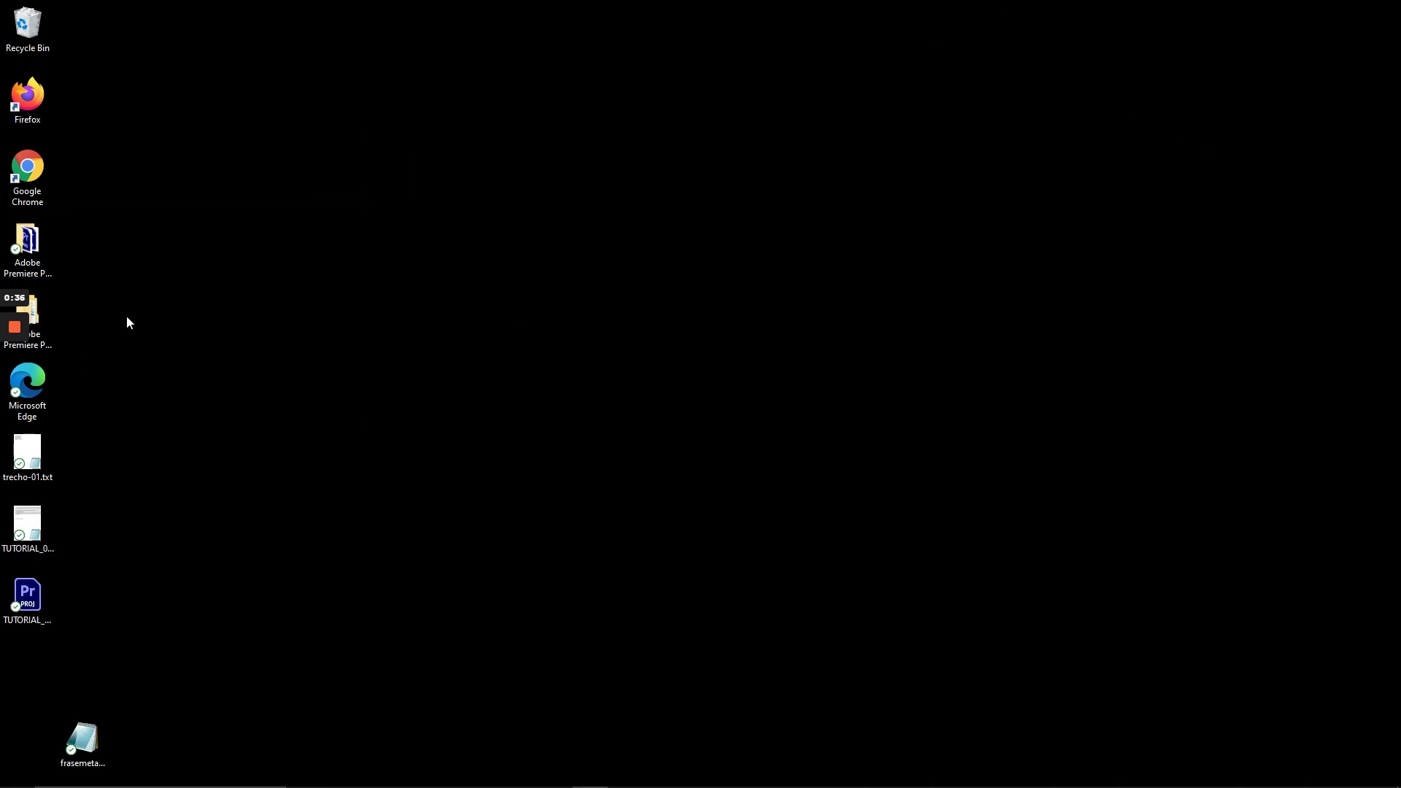